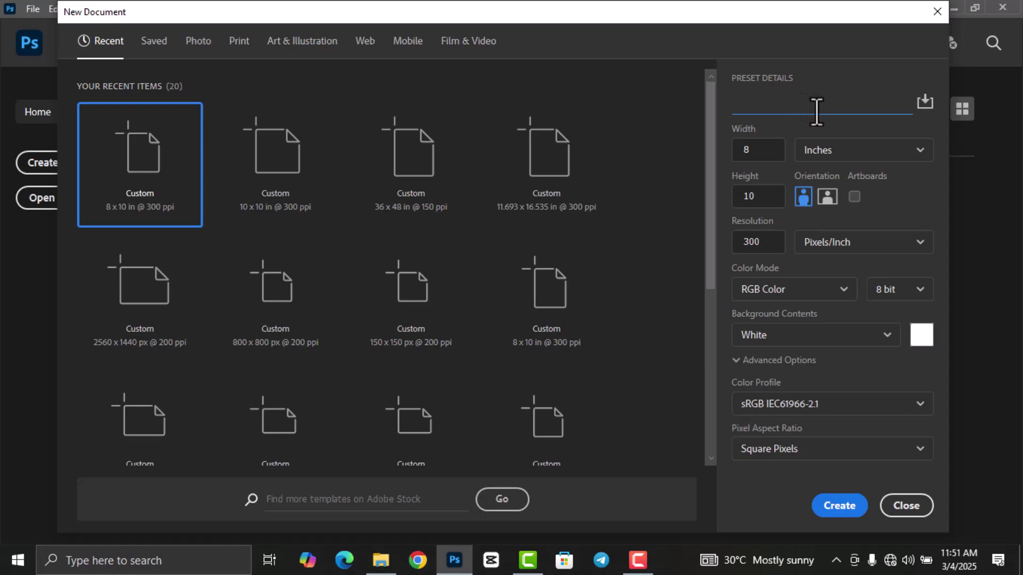
Name the 8 × 10 in, 300 ppi new document preset BIRTHDAY FLYER DESIGN.
type("BIRTHDAY")
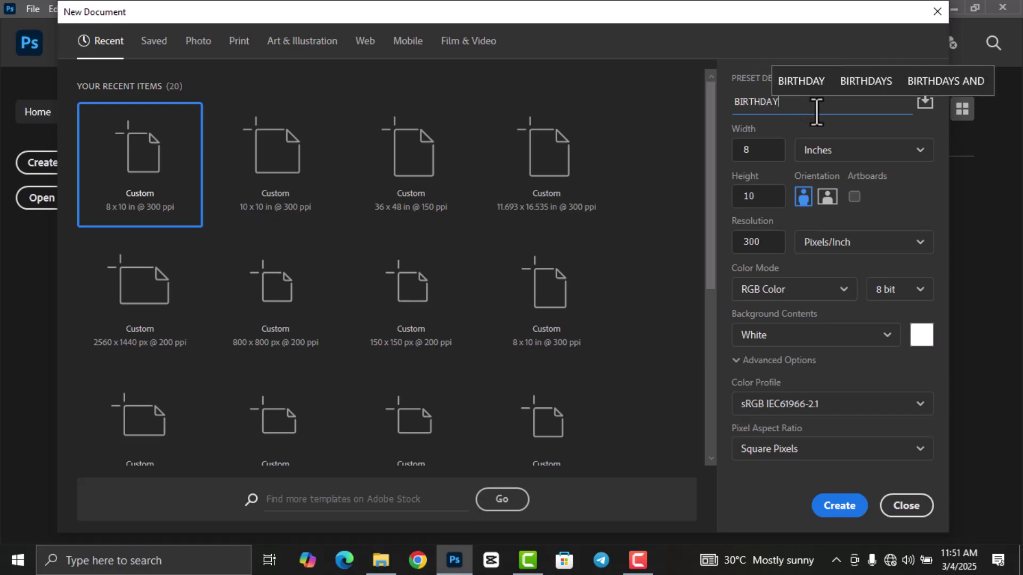
type(" PL")
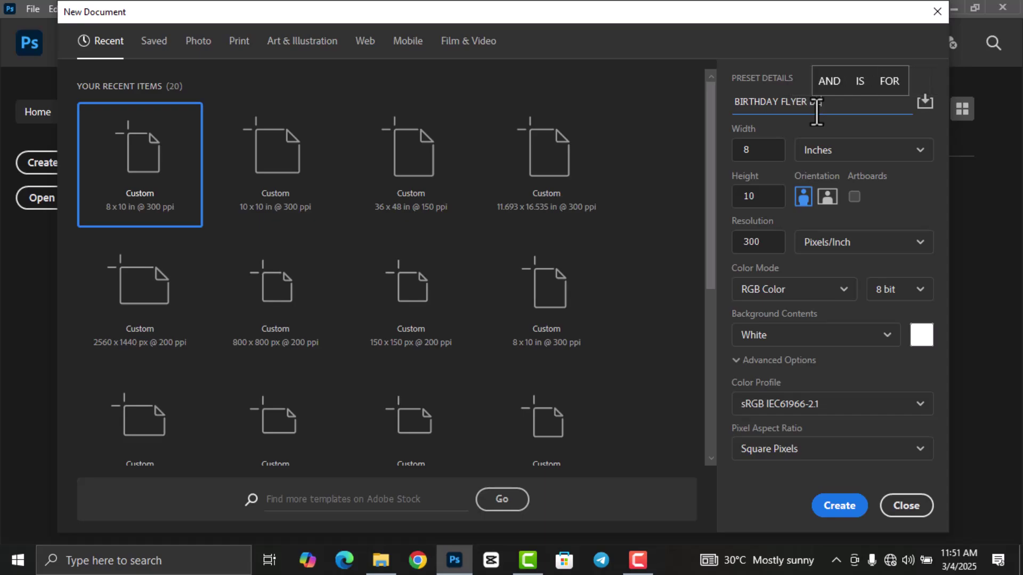
type(" DESIGN")
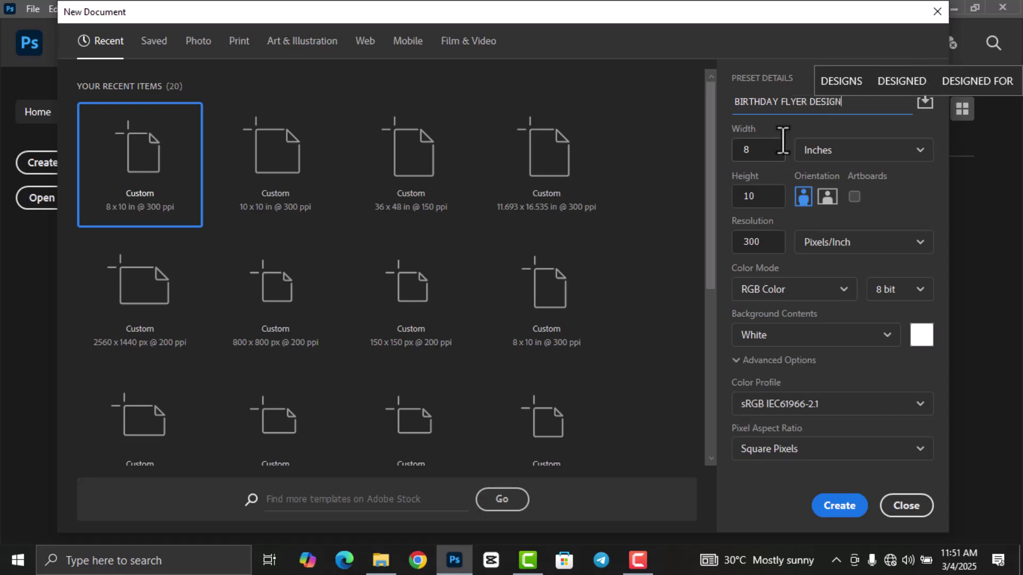
left_click(778, 155)
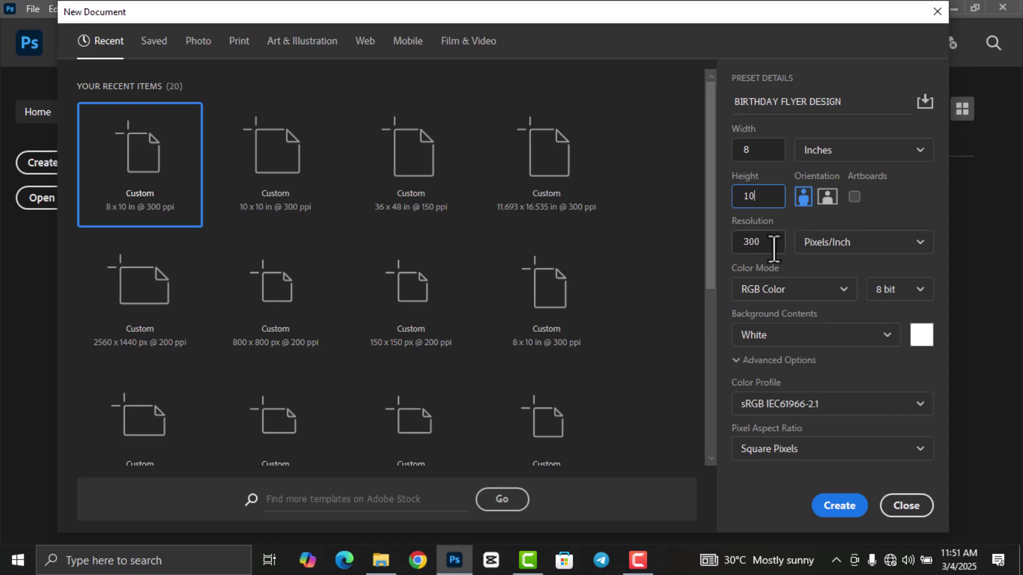
Create the flyer document and add horizontal guides at 10% and 90%.
left_click(850, 506)
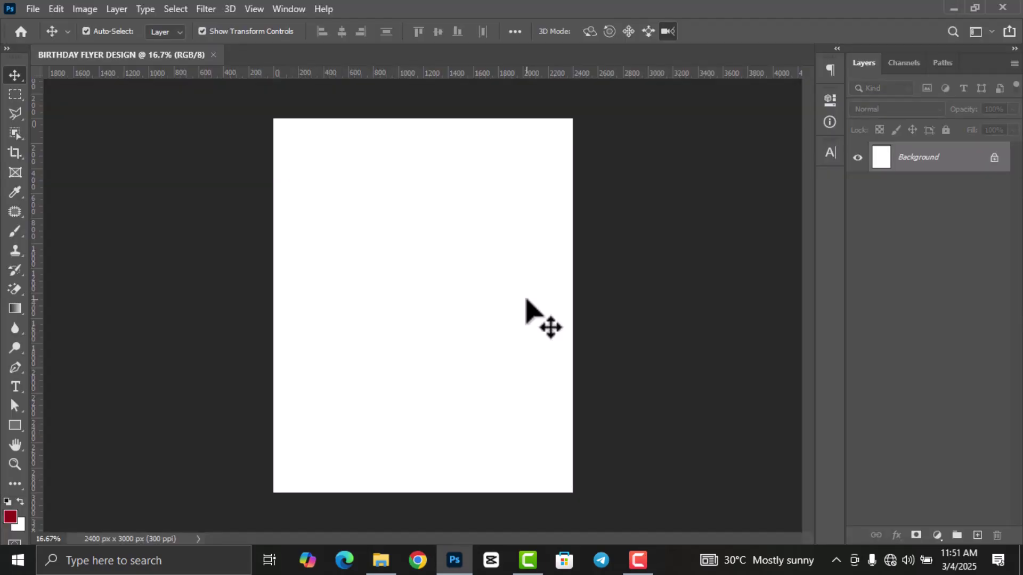
left_click(254, 9)
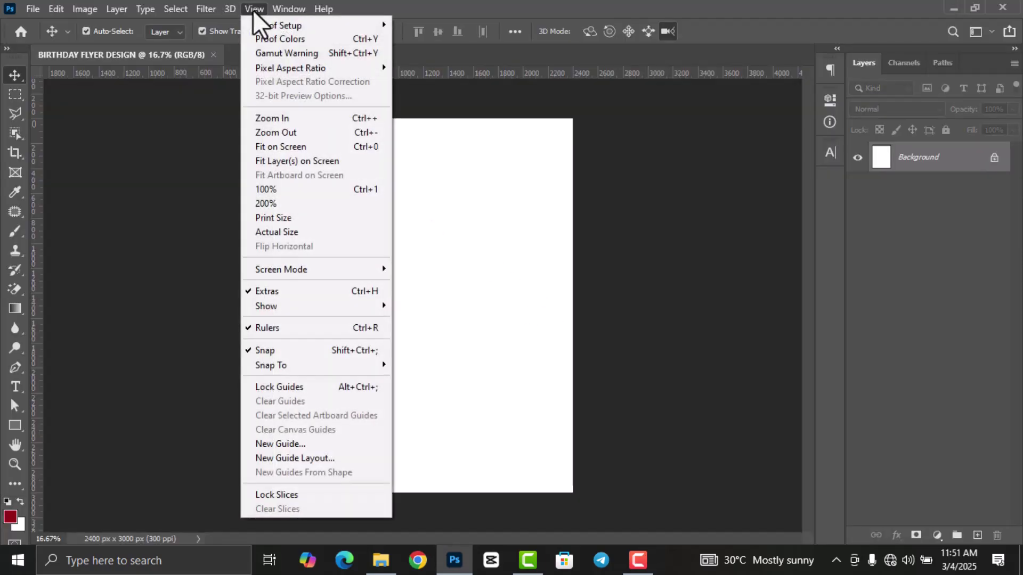
left_click(289, 444)
type("10")
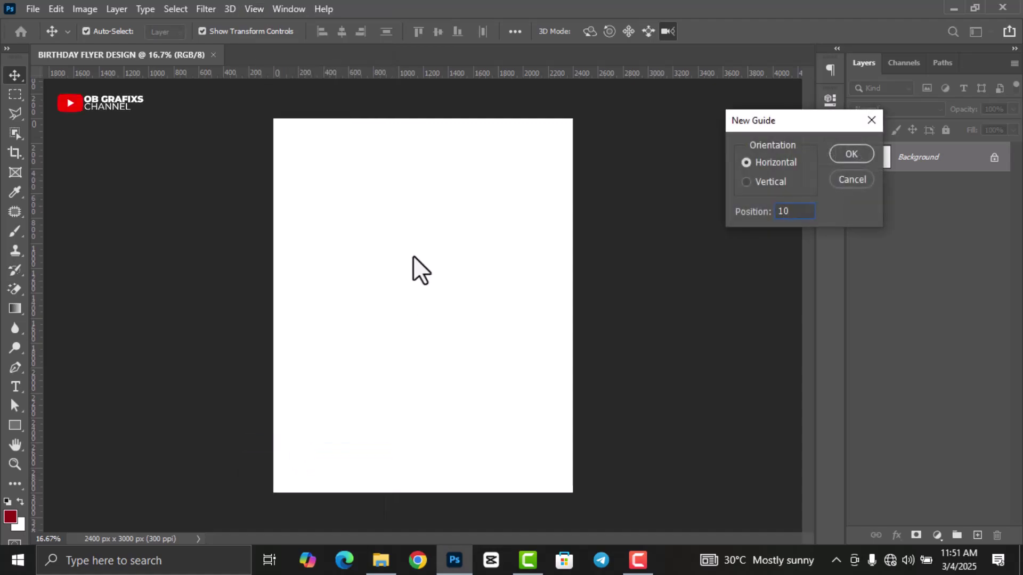
left_click(850, 154)
left_click(257, 10)
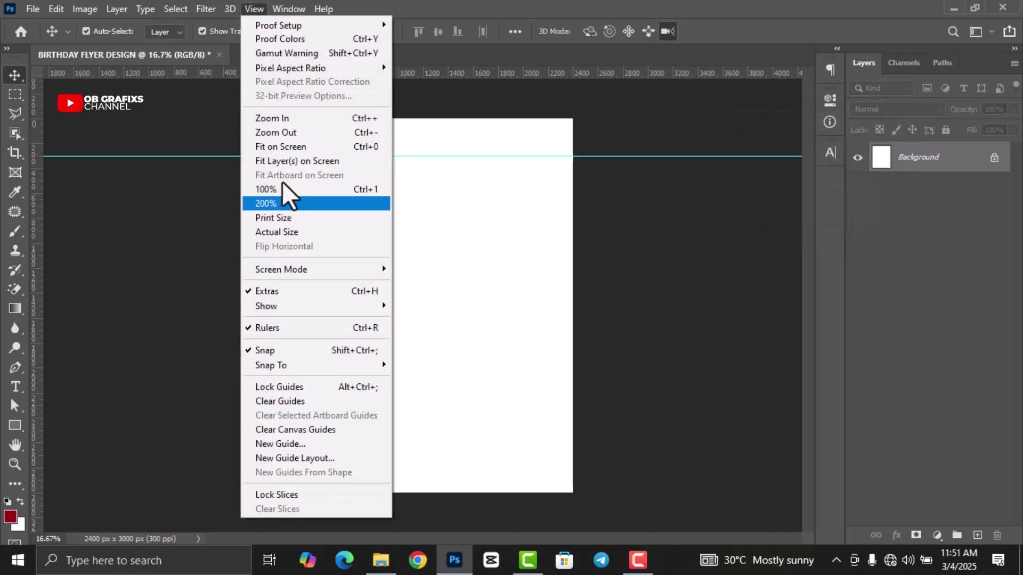
left_click(286, 446)
type("90")
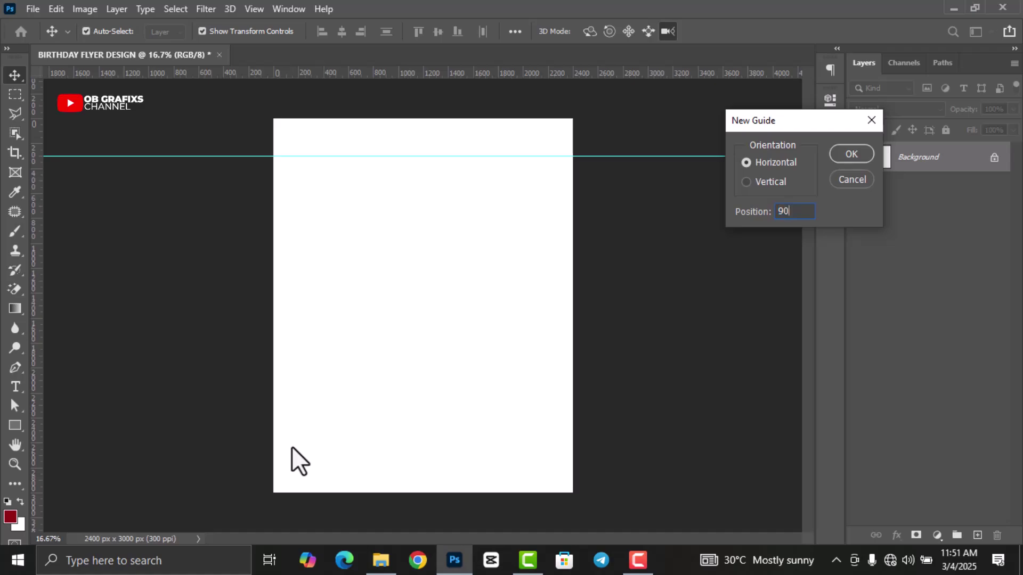
key("Return")
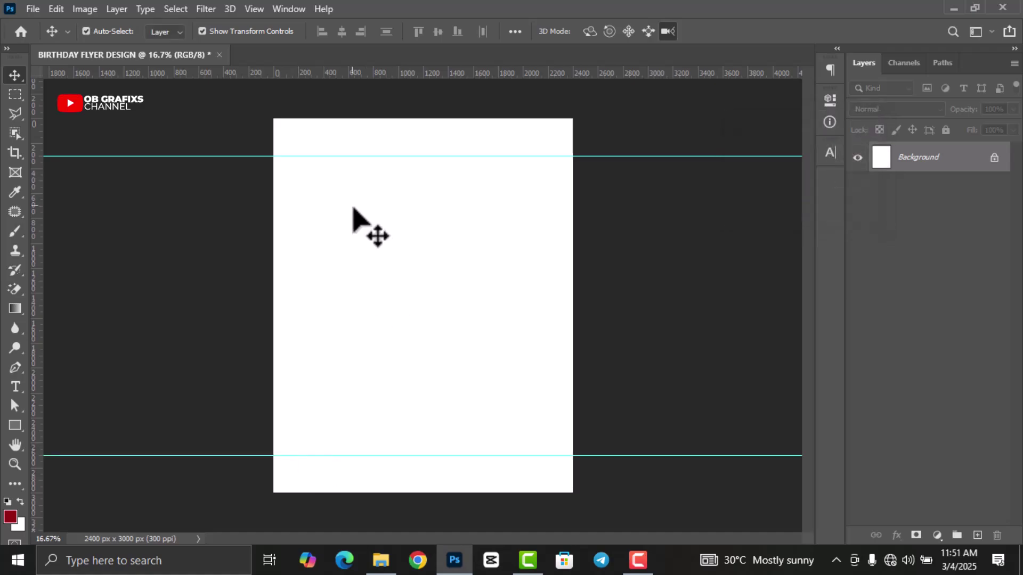
Add vertical guides at 10% and 90% via View > New Guide.
left_click(256, 11)
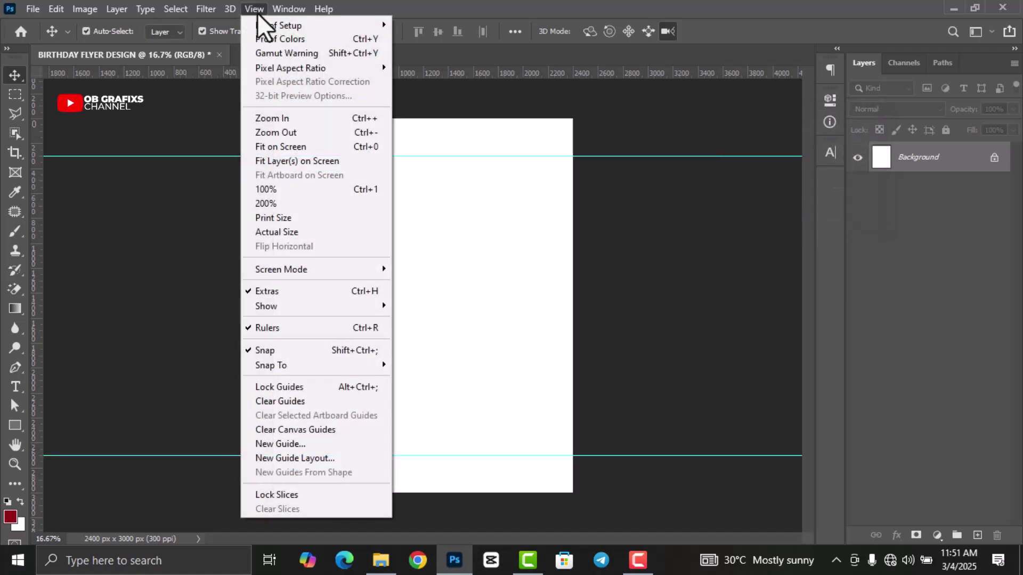
left_click(277, 447)
left_click(746, 182)
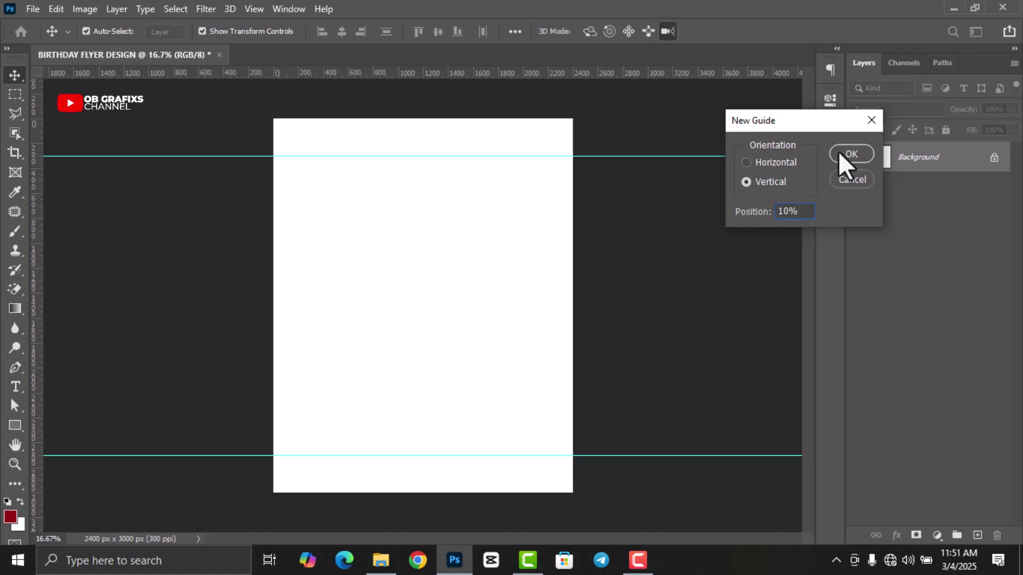
left_click(868, 160)
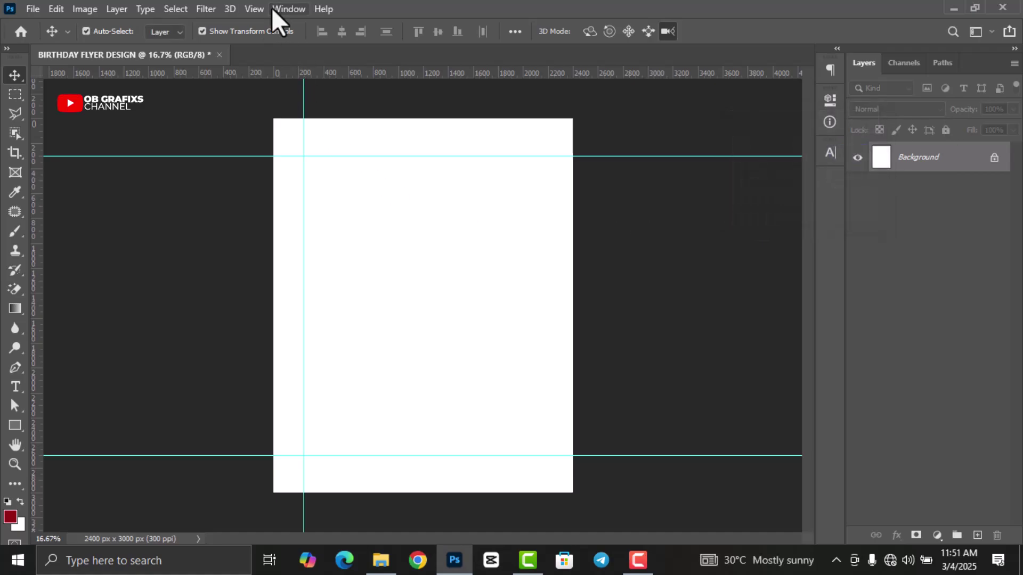
left_click(254, 9)
left_click(274, 444)
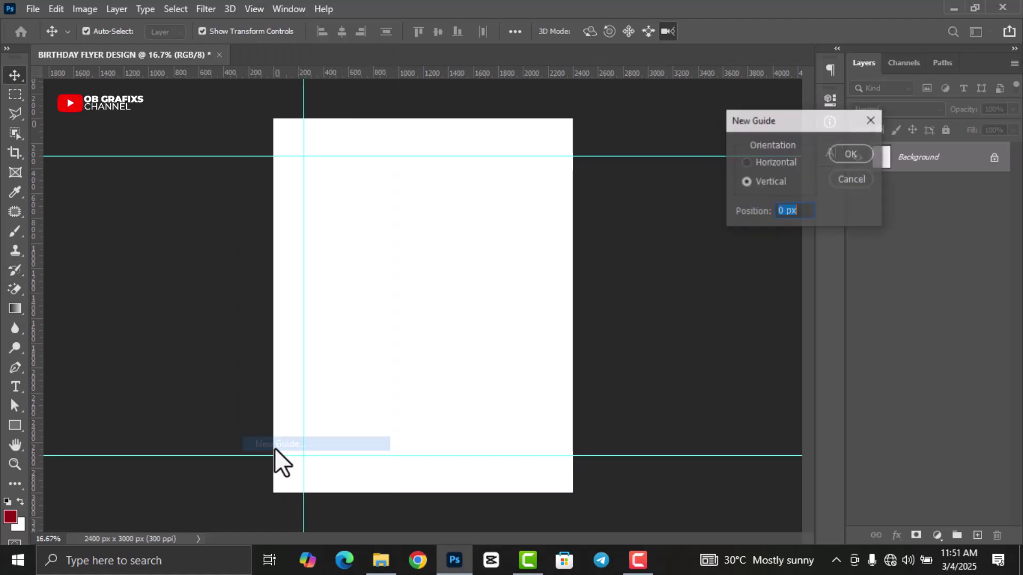
type("90")
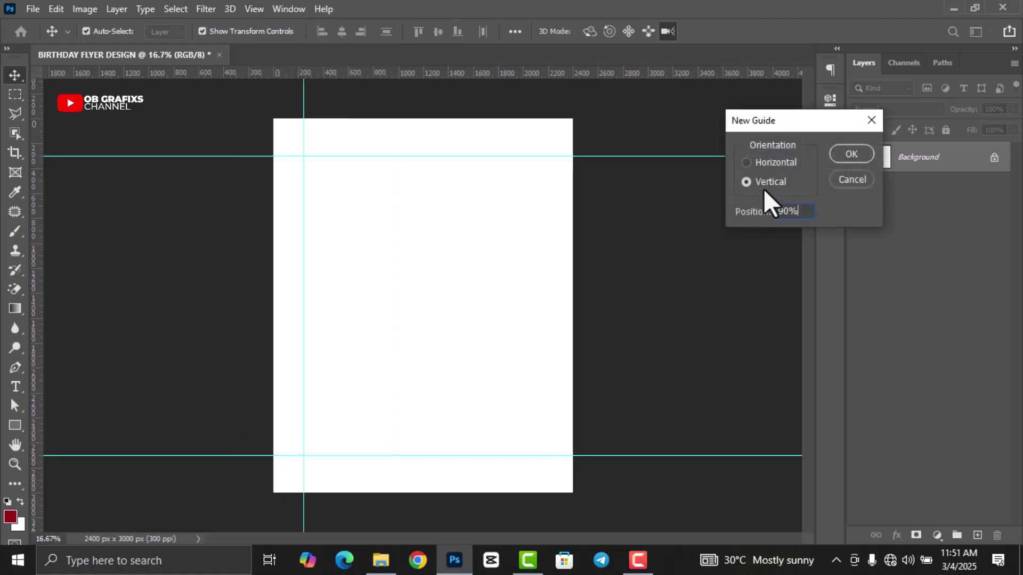
key("Return")
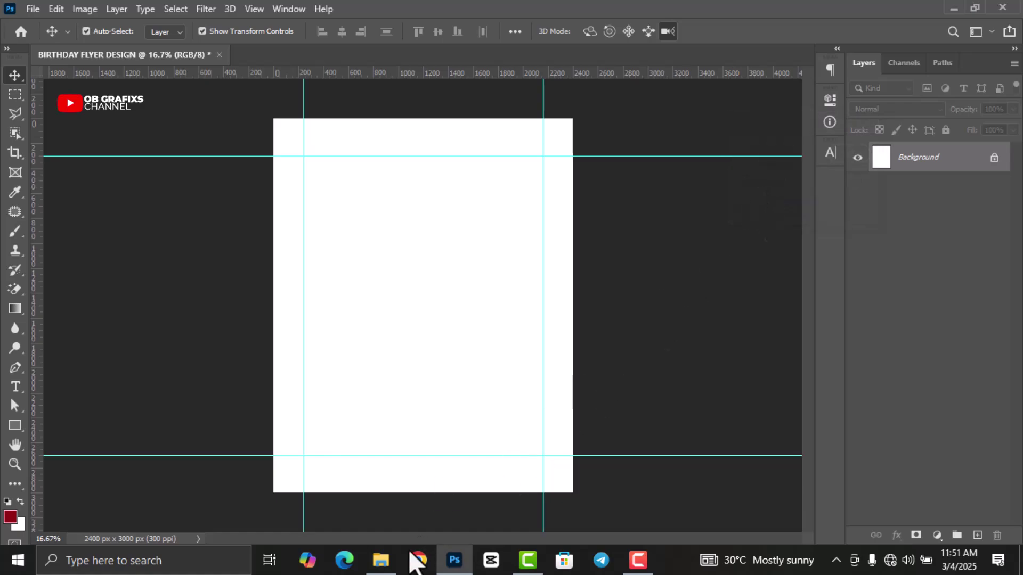
Drag Untitled-2 from File Explorer onto the canvas and enlarge it to cover the flyer.
left_click(381, 559)
left_click_drag(425, 105, 456, 559)
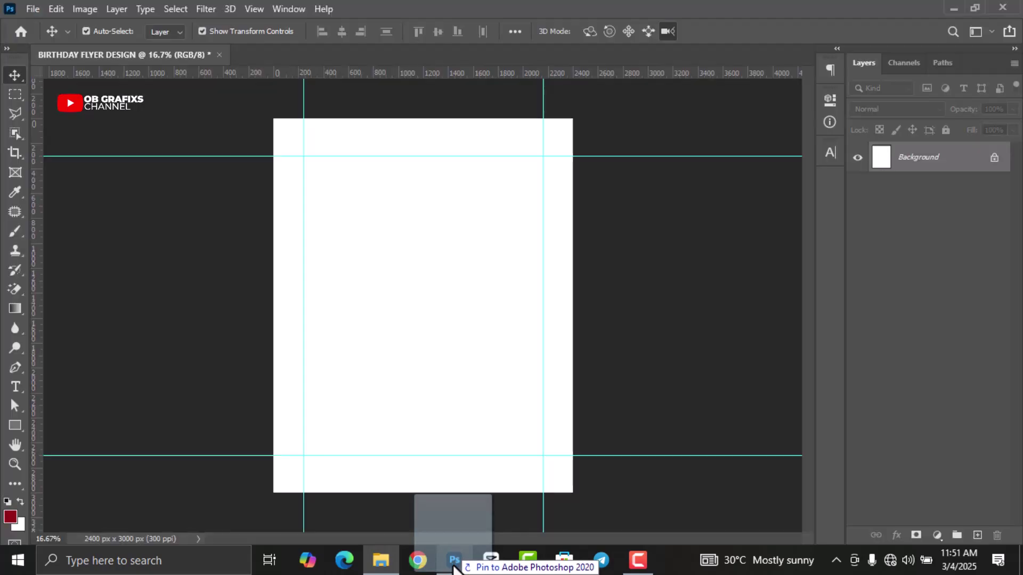
left_click_drag(456, 560, 444, 405)
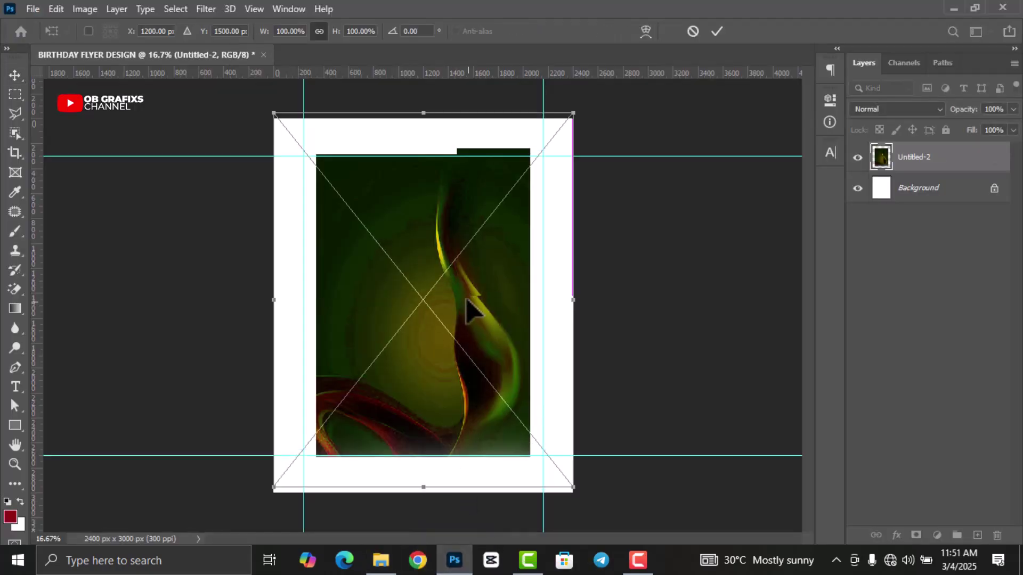
left_click_drag(468, 308, 427, 272)
left_click_drag(530, 455, 598, 497)
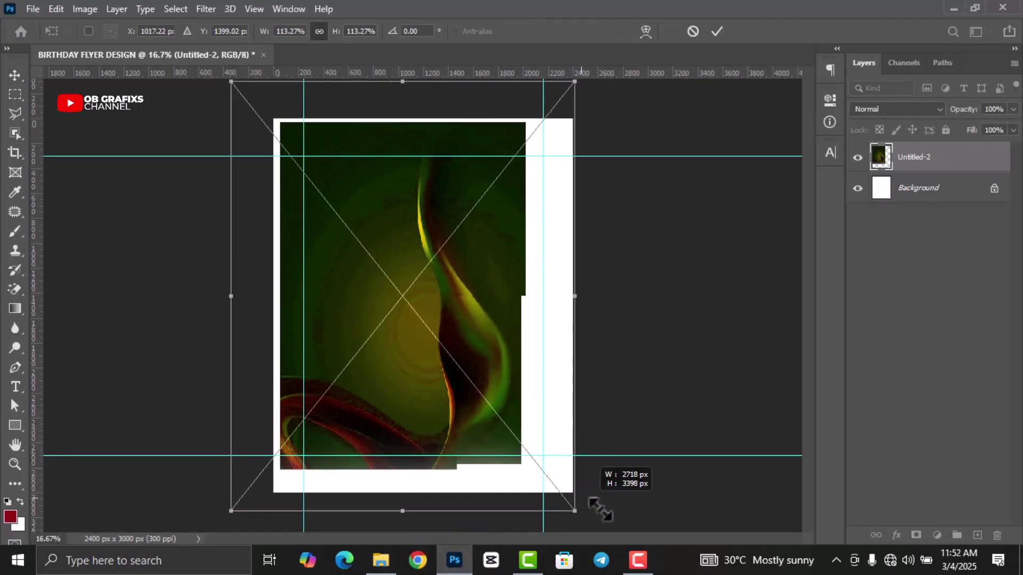
key("ctrl+minus")
left_click_drag(537, 449, 589, 487)
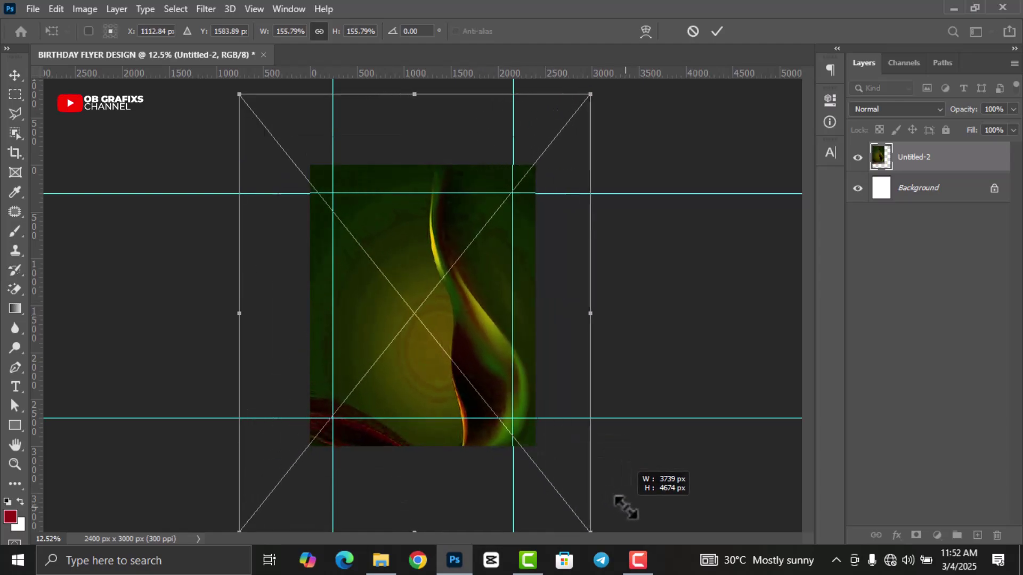
left_click(717, 30)
Align the background image's edges with the canvas and select its Untitled-2 layer.
scroll(453, 341, "up", 2, "alt")
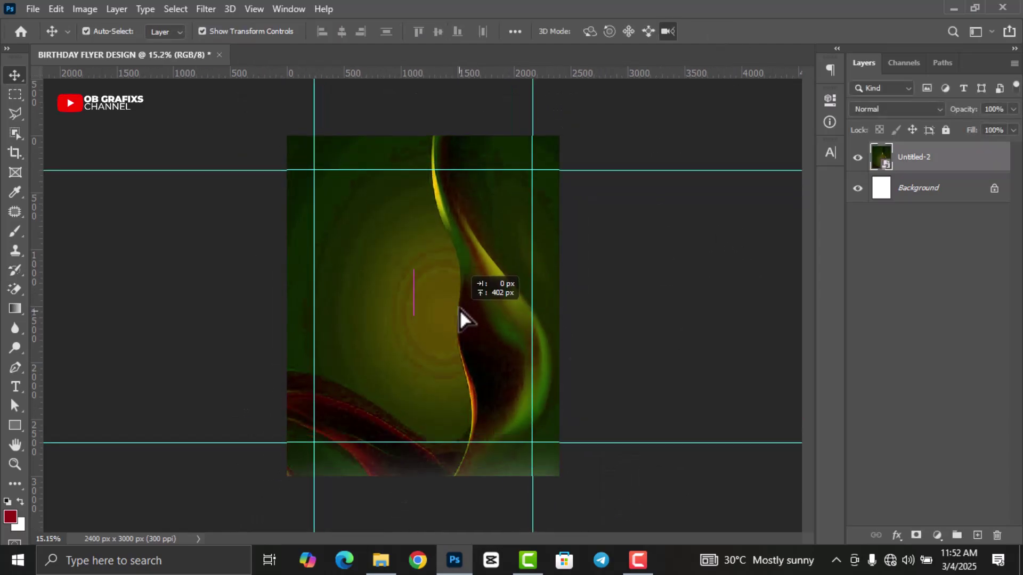
left_click_drag(453, 341, 468, 292)
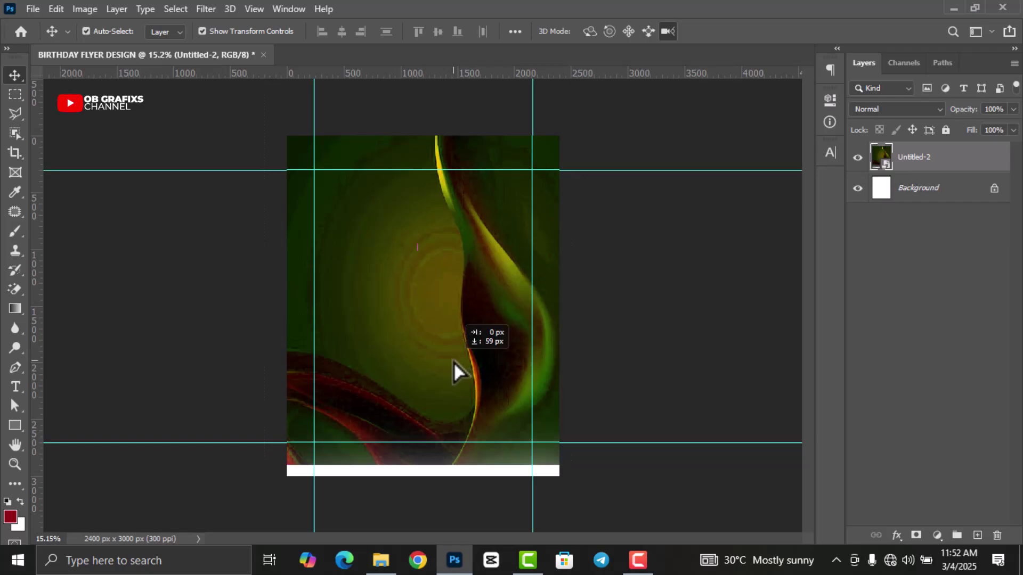
left_click_drag(453, 347, 561, 347)
left_click_drag(448, 321, 463, 321)
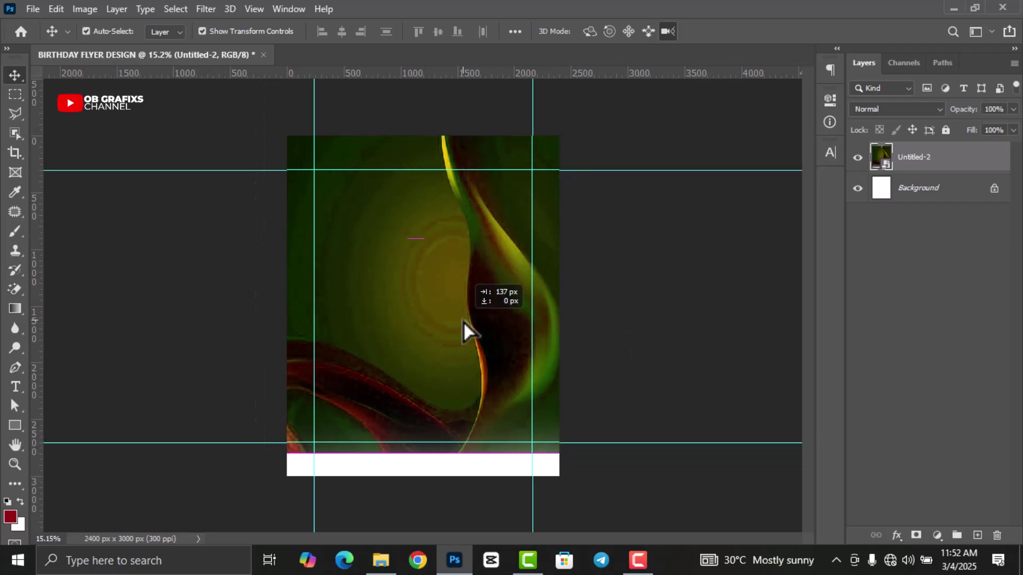
left_click(647, 285)
left_click(929, 173)
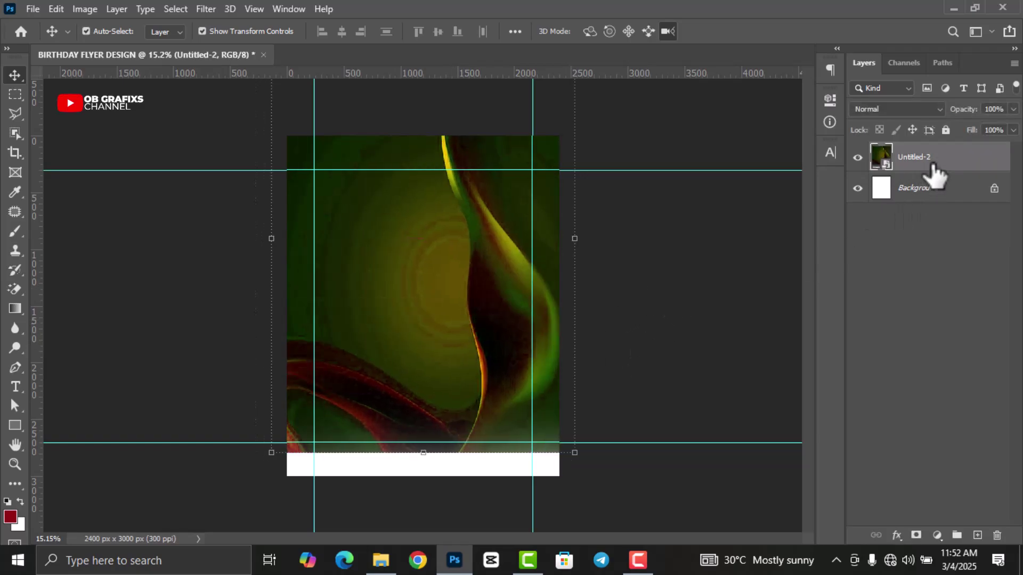
right_click(931, 175)
Rasterize Untitled-2 and fade its lower third to white with an 1811 px soft eraser.
left_click(788, 280)
left_click(15, 289)
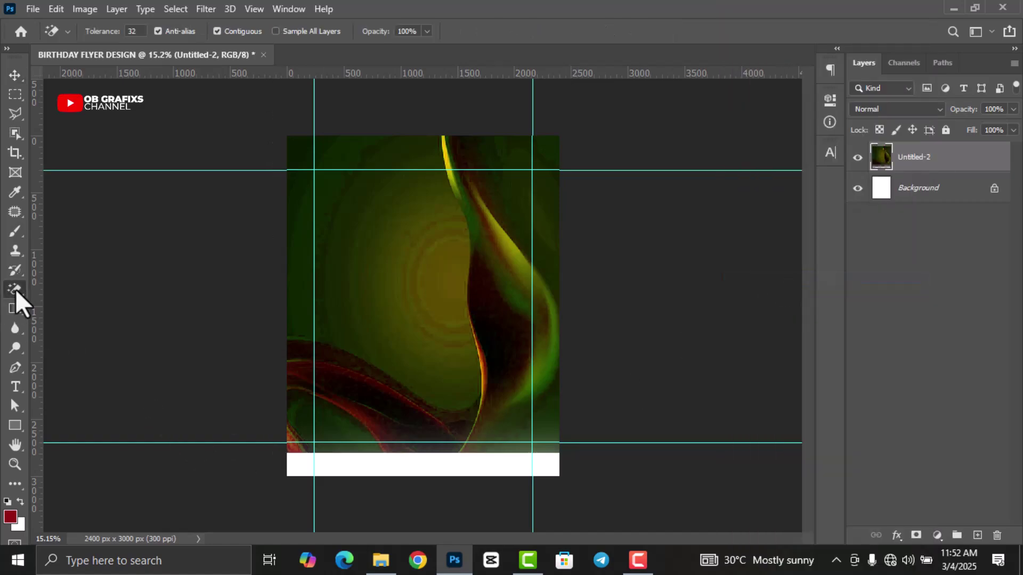
right_click(15, 289)
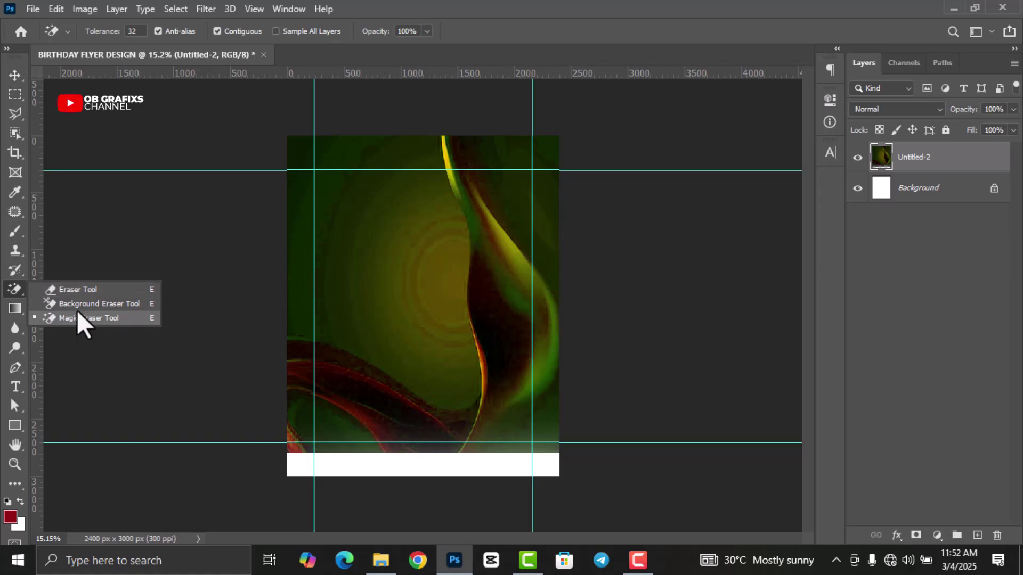
left_click(79, 290)
right_click(449, 345)
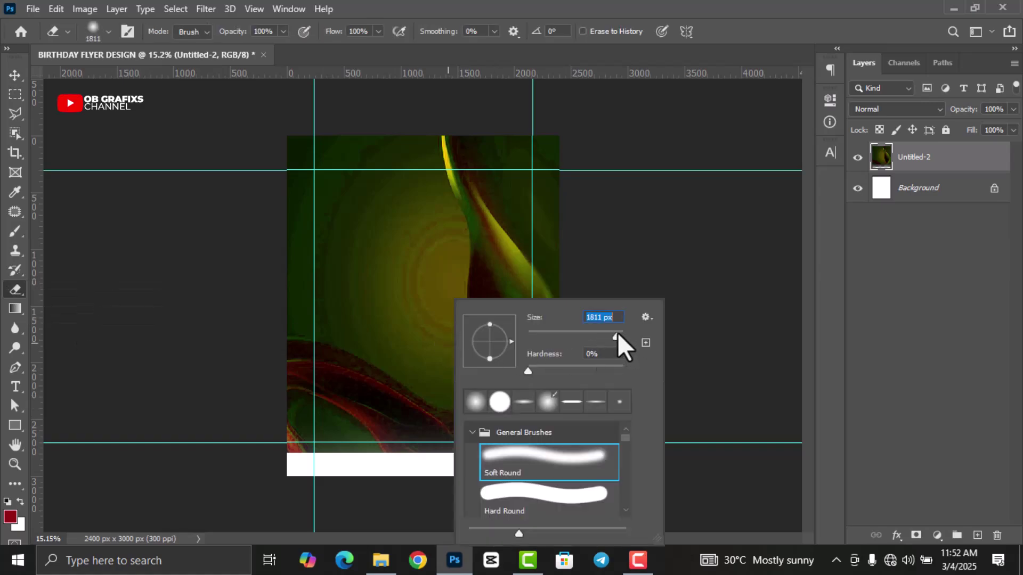
left_click(722, 9)
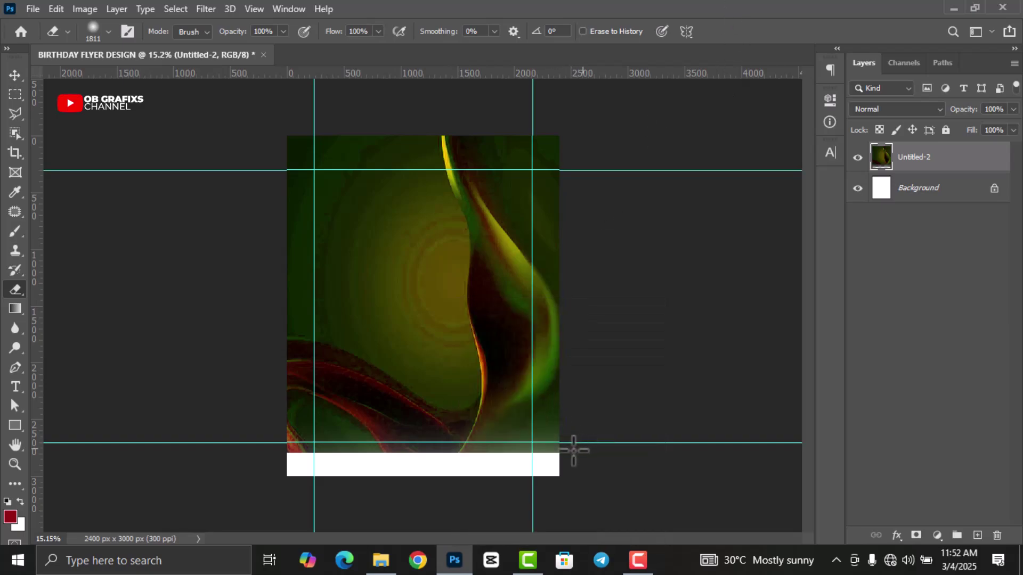
left_click_drag(573, 450, 234, 446)
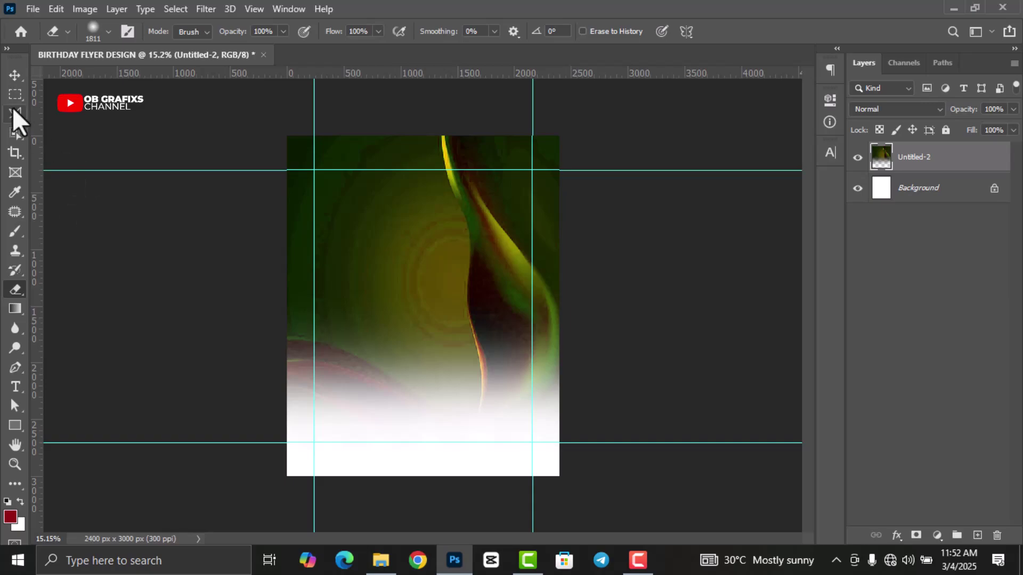
left_click(15, 75)
left_click(100, 192)
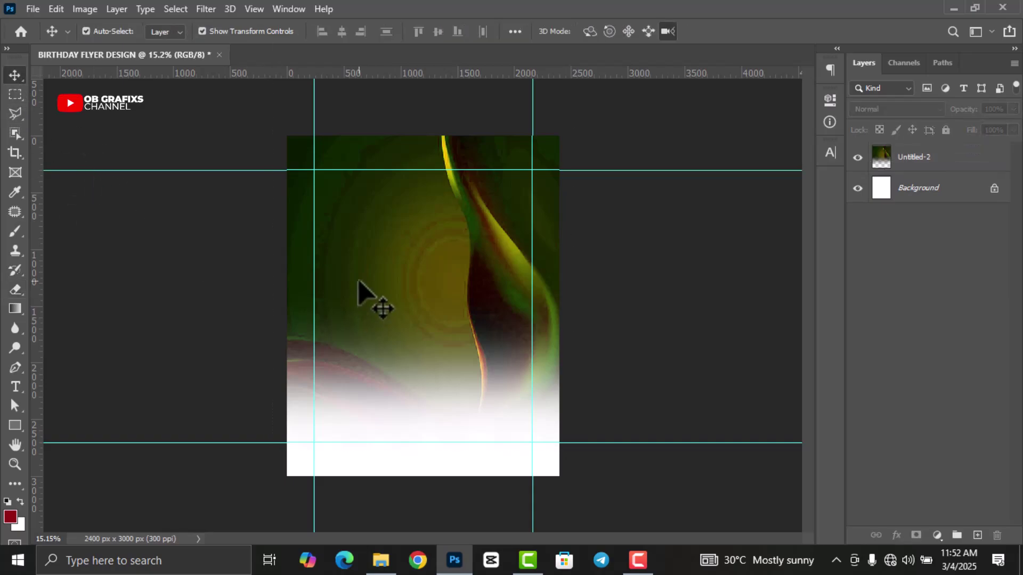
left_click(402, 278)
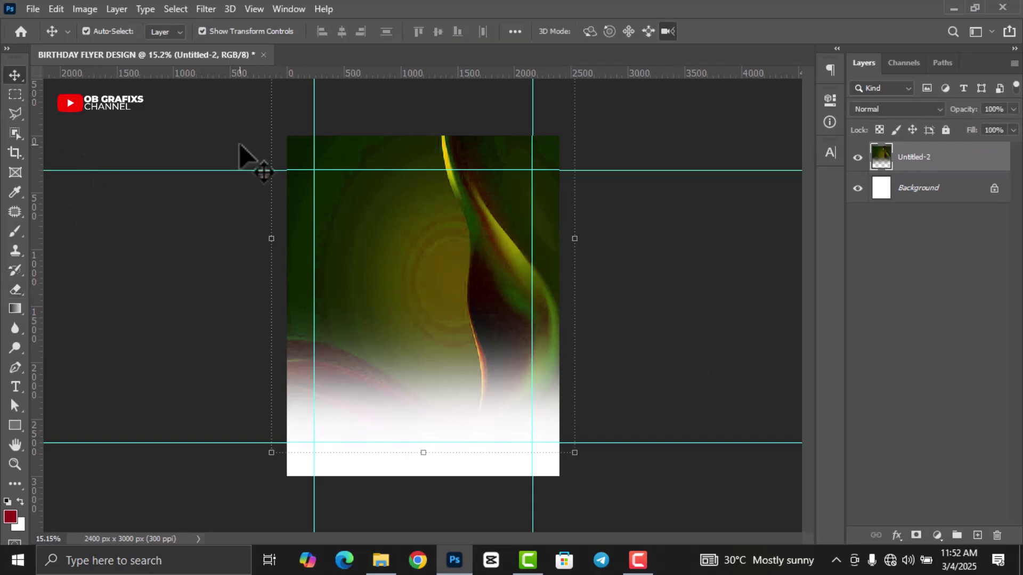
Blur the green swirl layer with a 30-pixel Gaussian Blur radius.
left_click(207, 9)
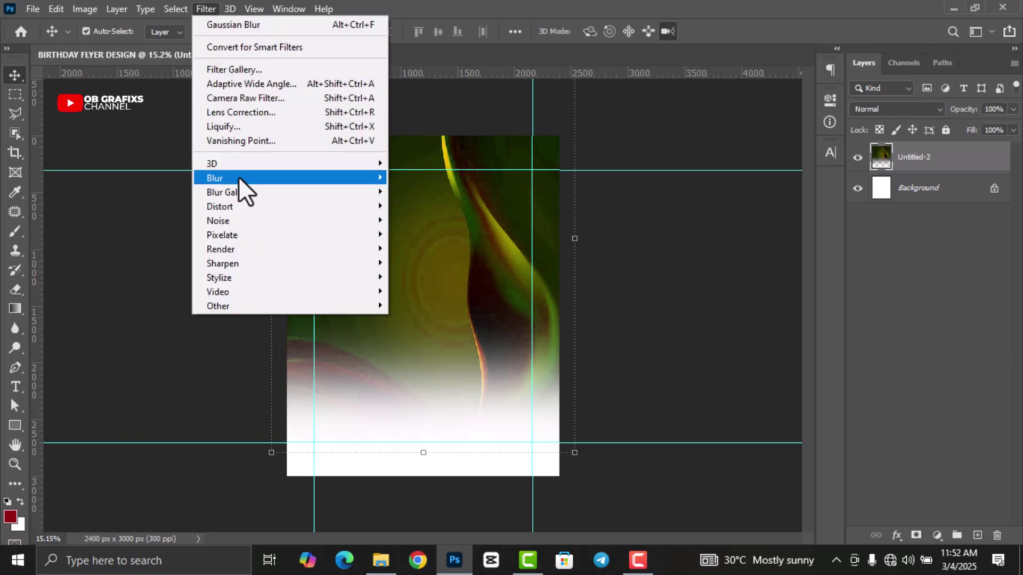
left_click(444, 235)
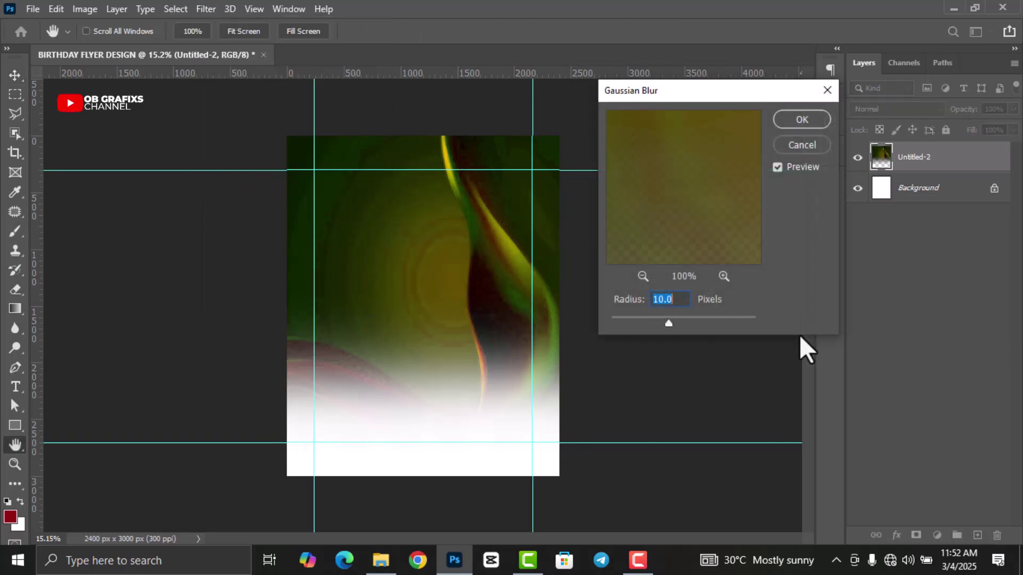
left_click_drag(670, 322, 690, 322)
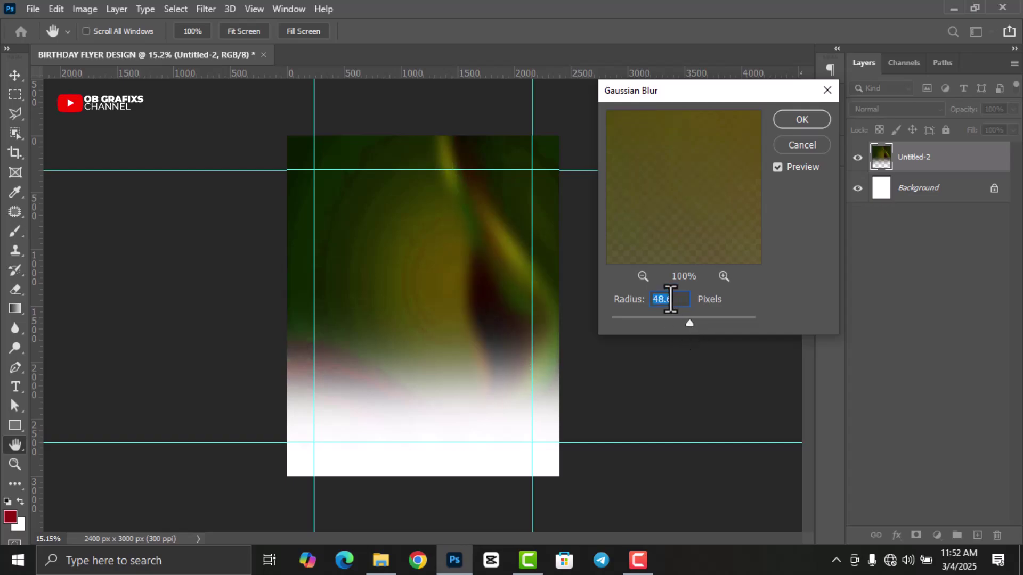
type("30")
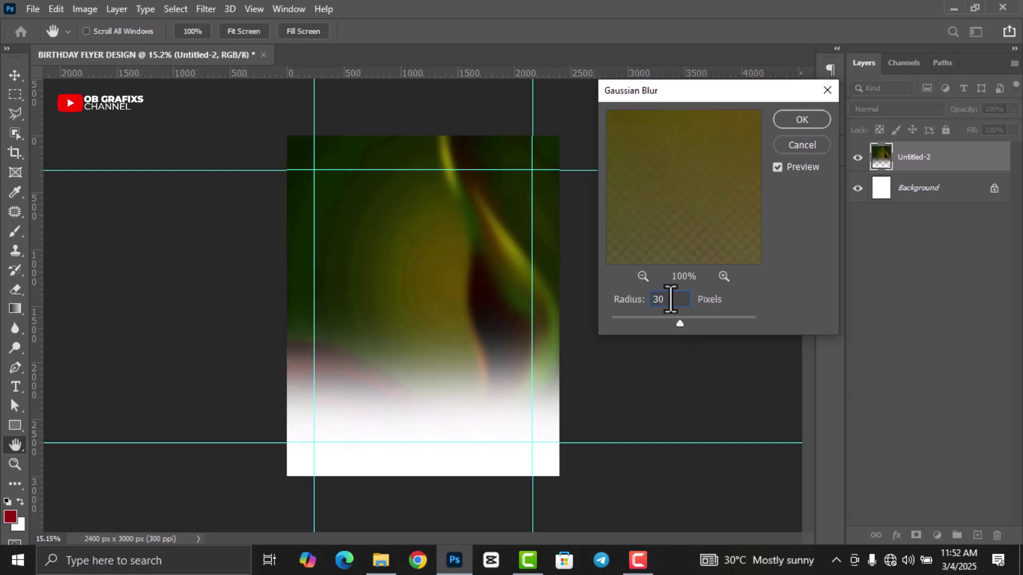
left_click(801, 123)
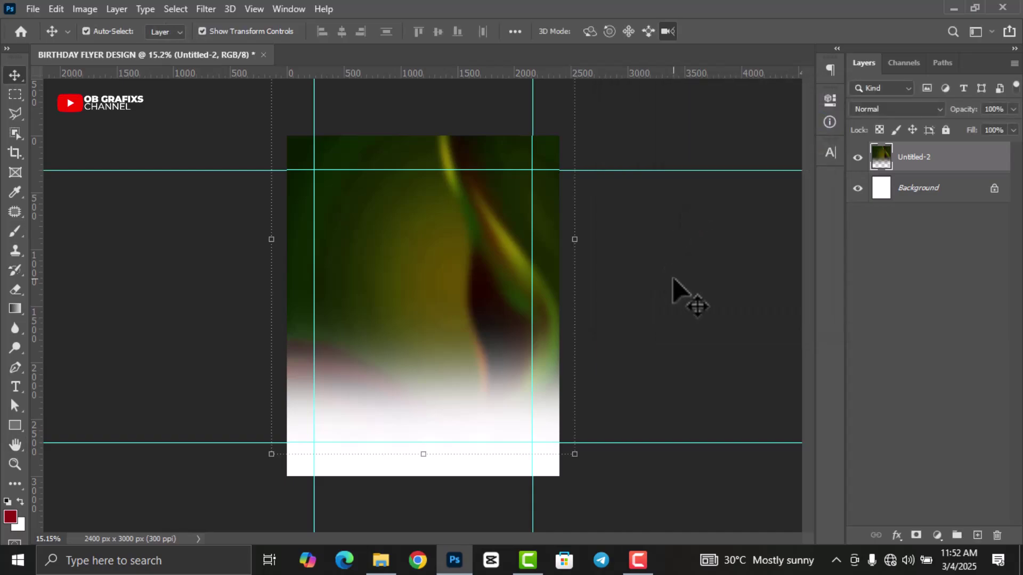
Draw an ellipse circle mid-flyer, fill it white, and move it up slightly.
left_click(12, 424)
left_click(55, 456)
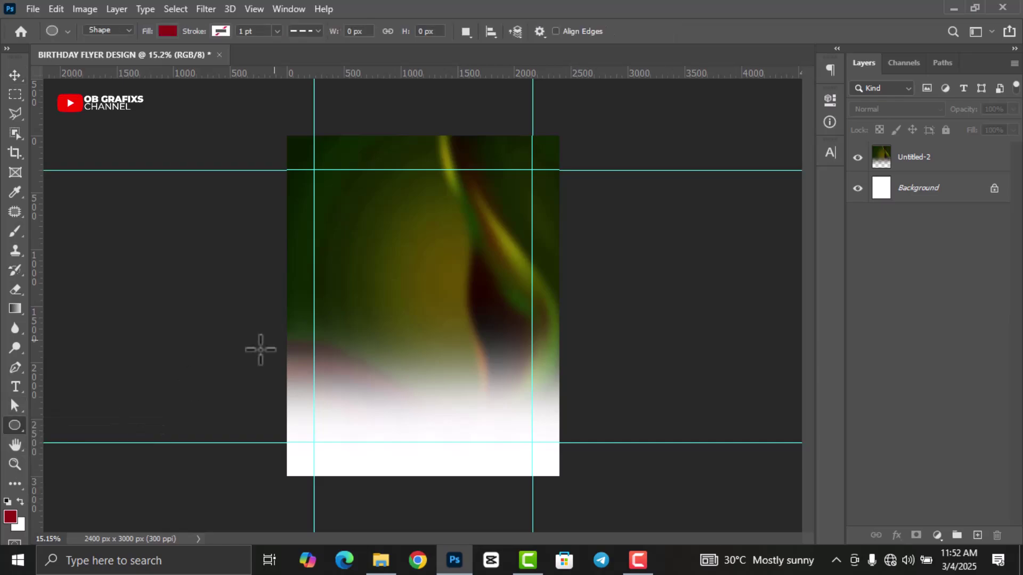
left_click_drag(356, 221, 533, 365)
left_click(618, 211)
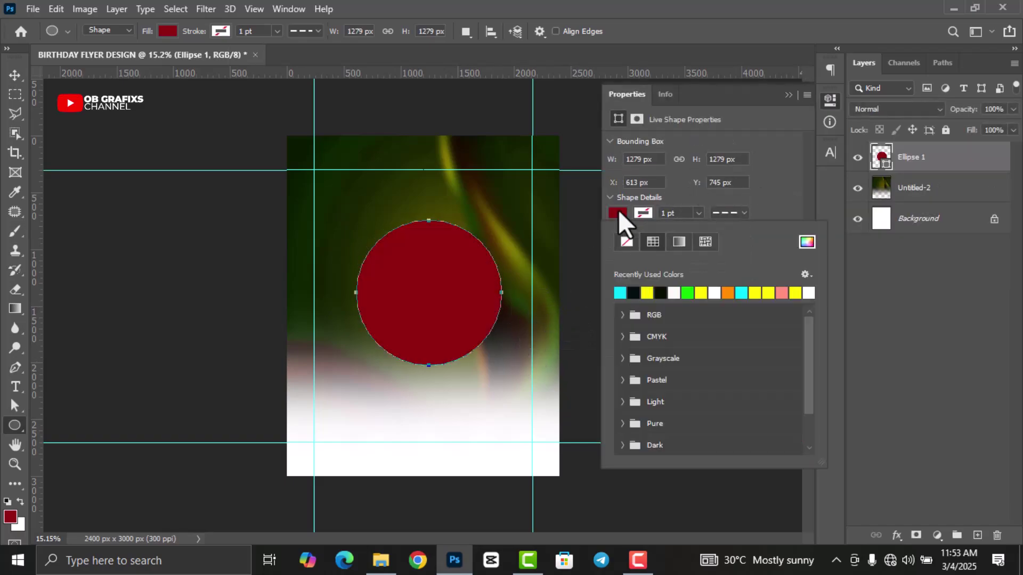
left_click(677, 292)
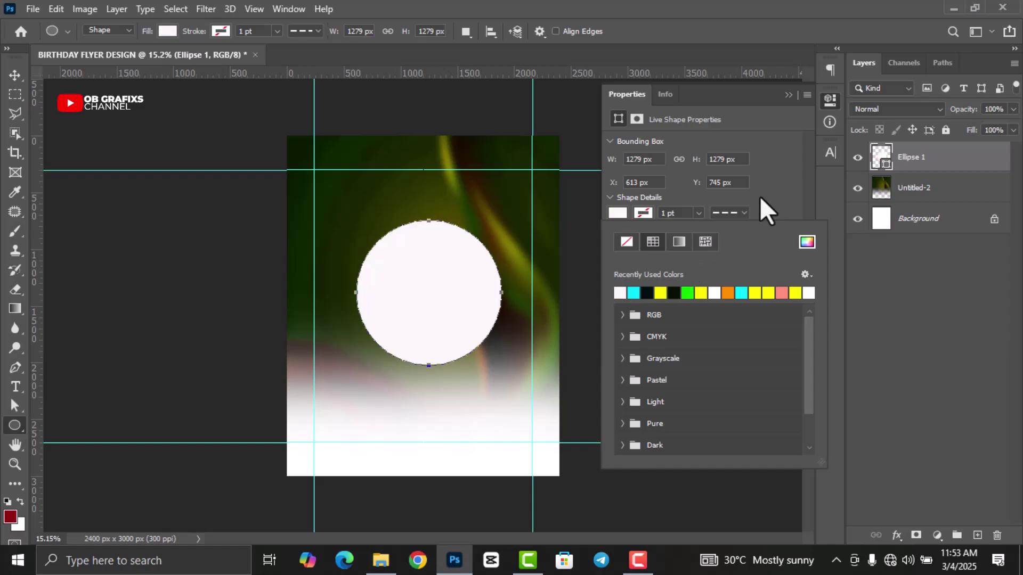
left_click(830, 100)
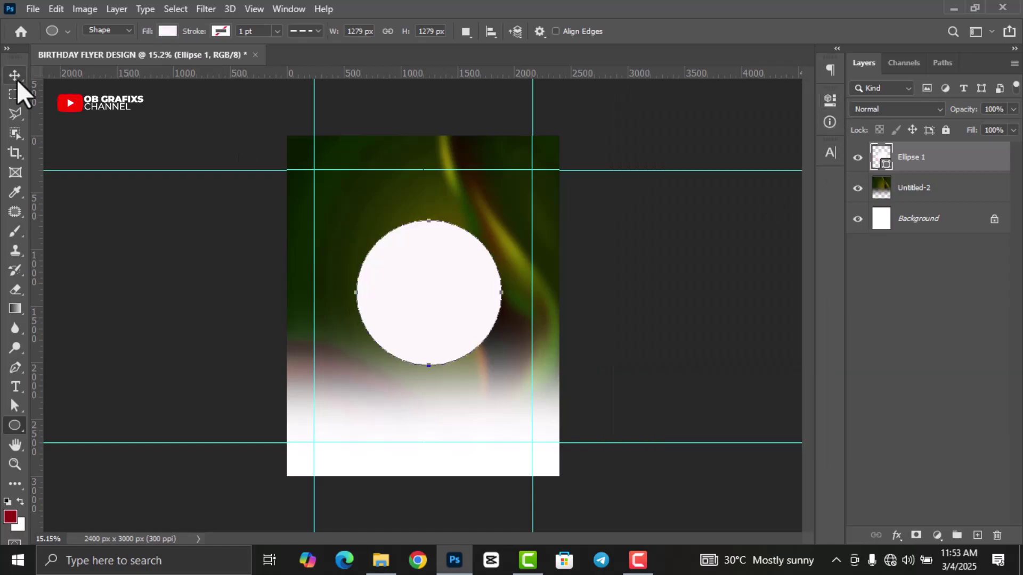
left_click(15, 75)
left_click_drag(433, 324, 431, 284)
Rasterize the Ellipse 1 circle layer.
right_click(919, 168)
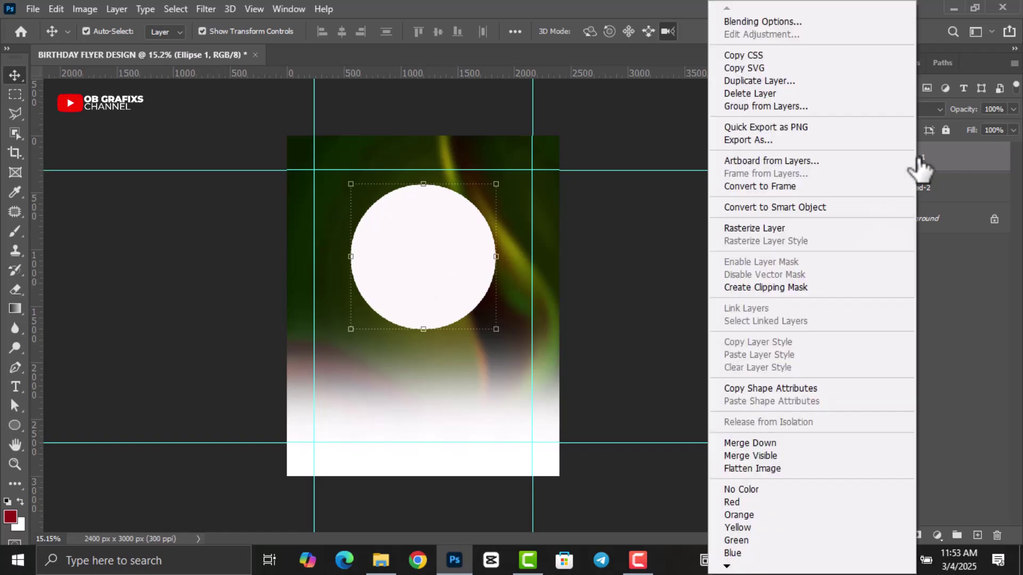
left_click(763, 229)
left_click(649, 265)
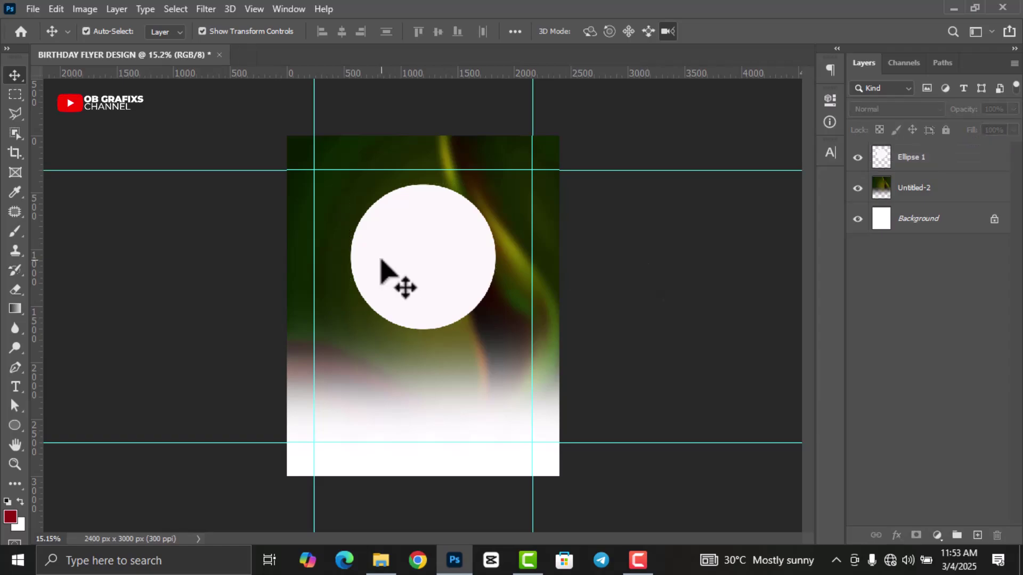
left_click(412, 262)
key("ctrl+plus")
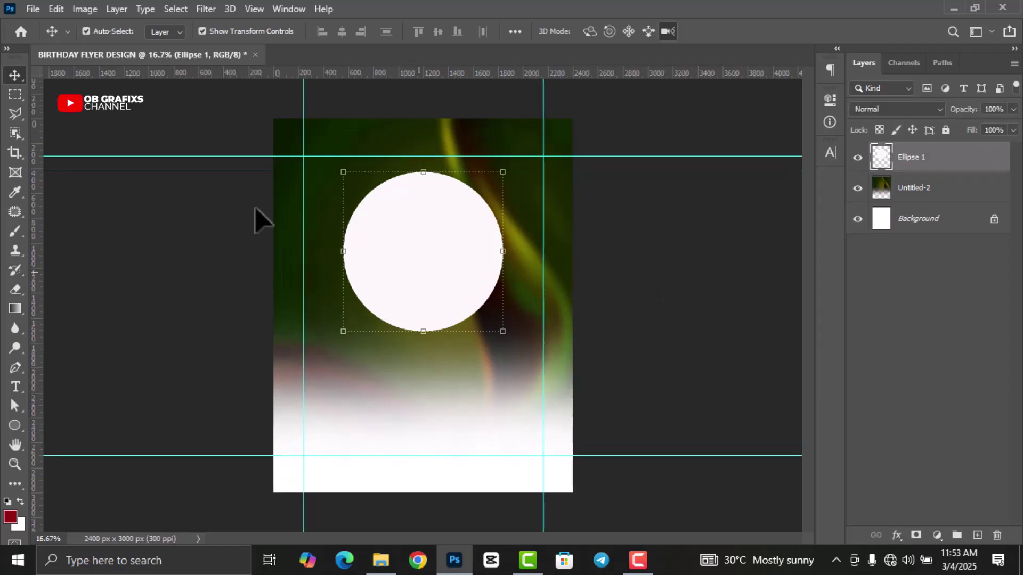
Cut a thin left-edge wedge onto Layer 1 with Layer Via Cut and rotate it outward.
left_click(12, 111)
left_click(331, 247)
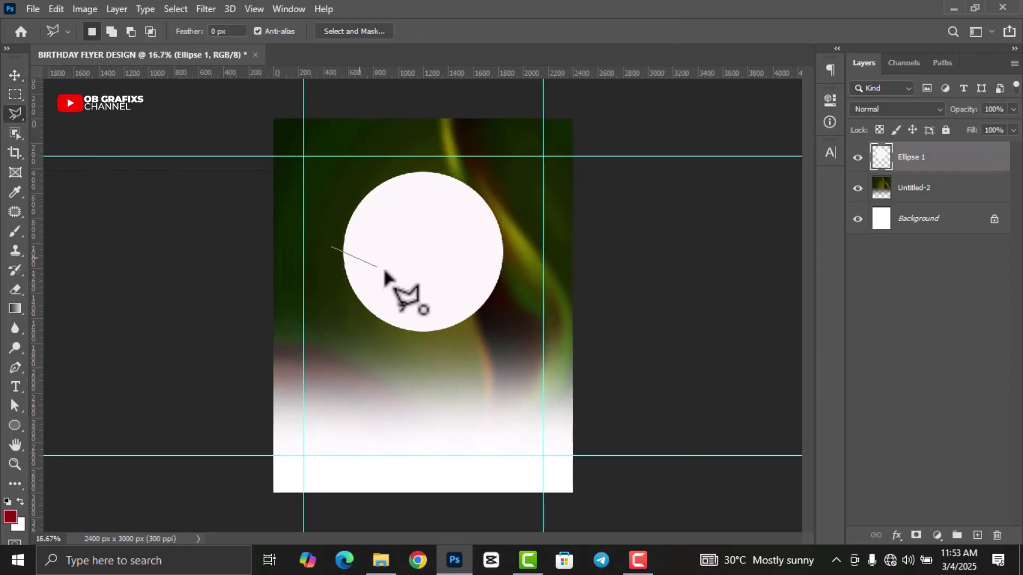
left_click(425, 265)
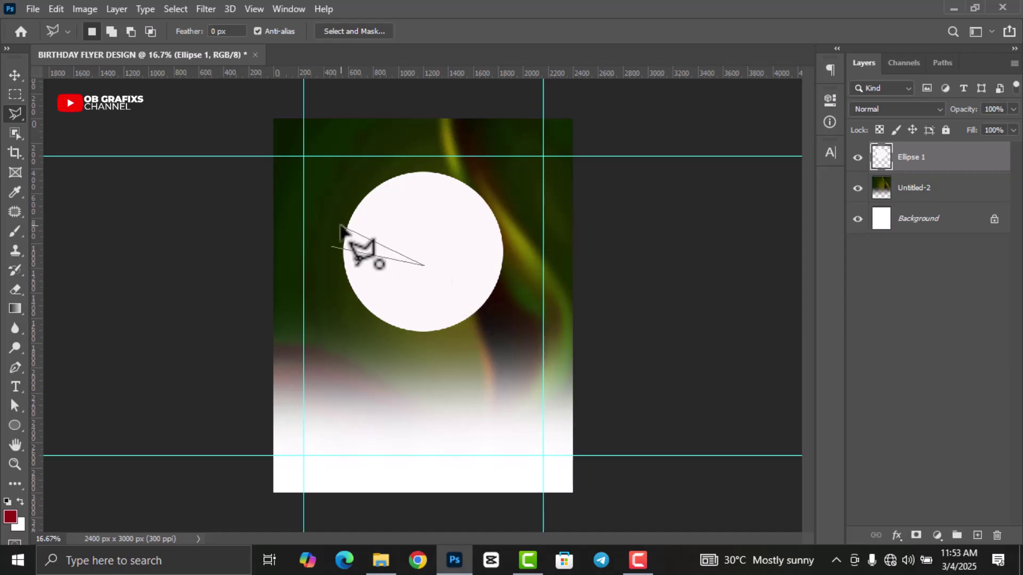
left_click(337, 221)
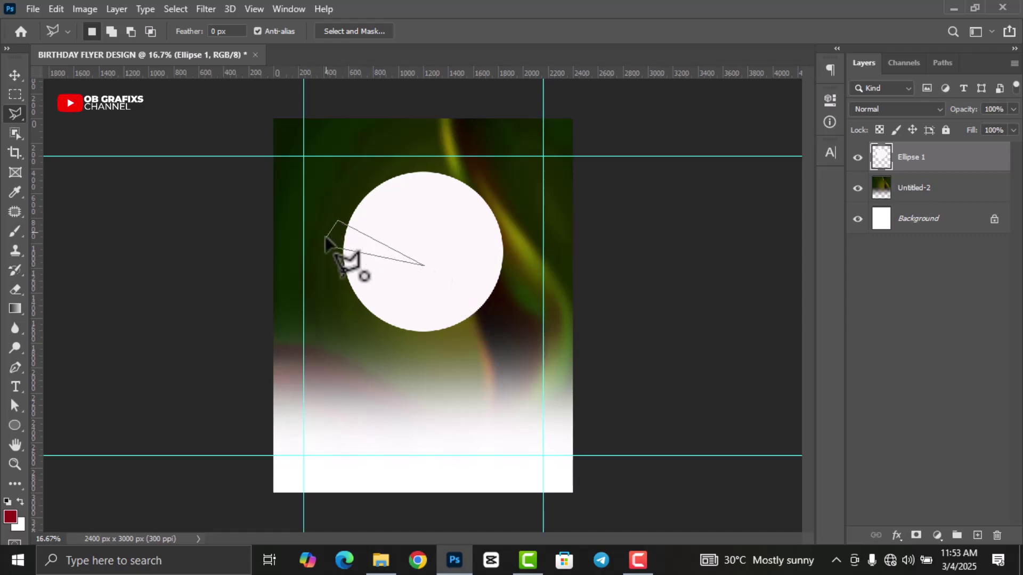
left_click(327, 244)
right_click(352, 243)
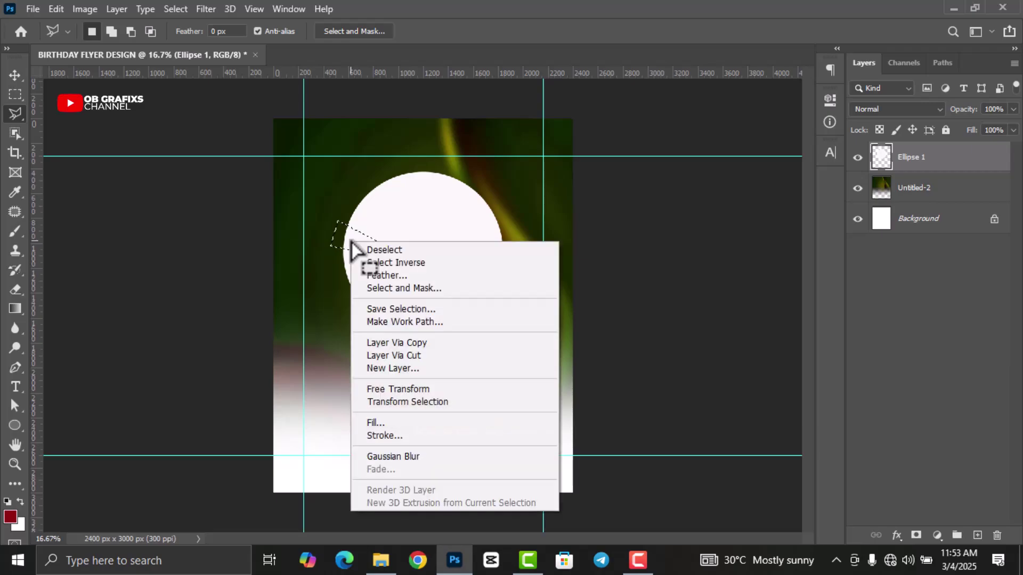
left_click(394, 354)
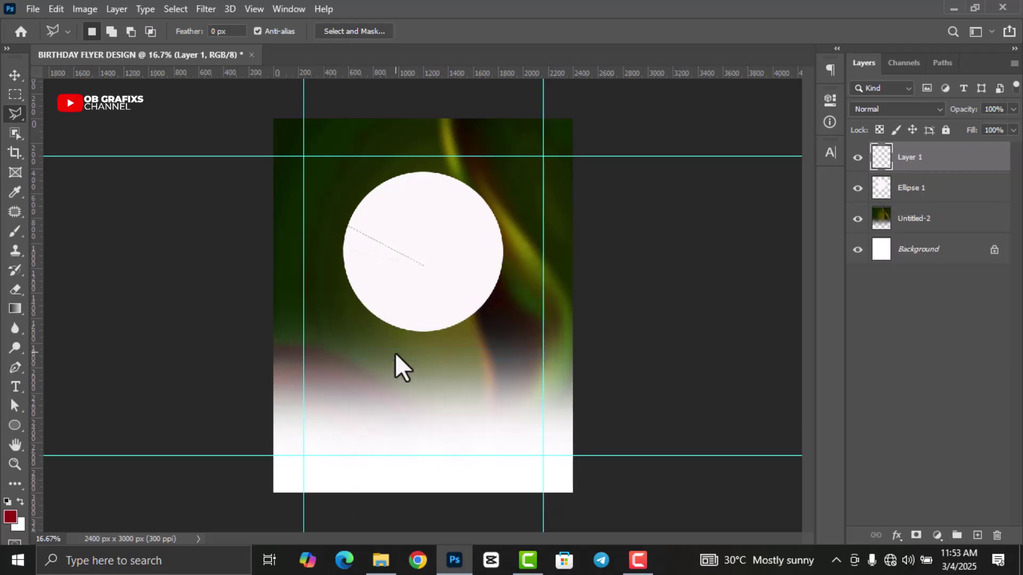
left_click(15, 76)
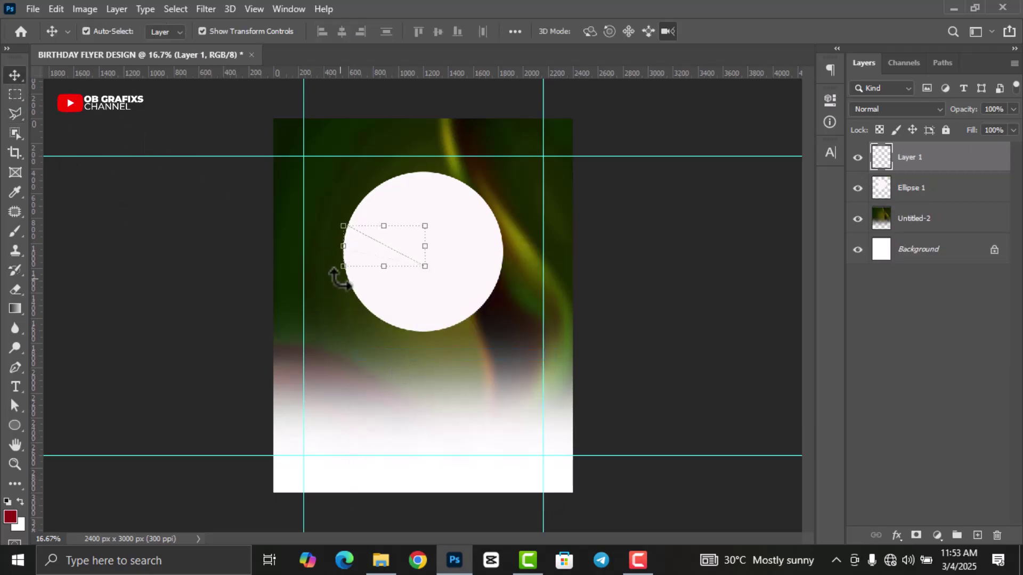
left_click_drag(339, 277, 331, 269)
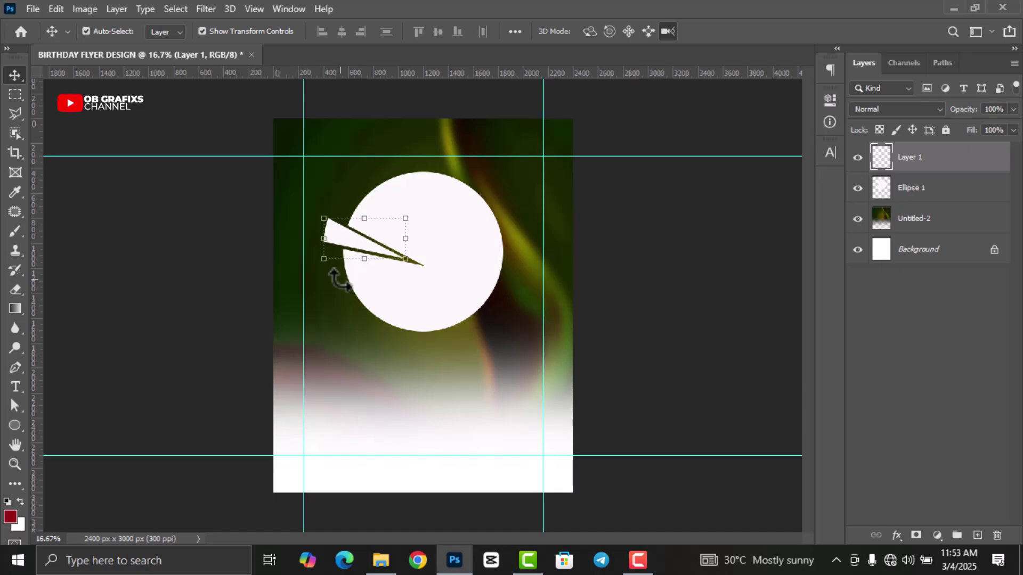
Commit the first wedge's rotation and cut a wider upper-left wedge onto Layer 2.
left_click(687, 367)
left_click(438, 223)
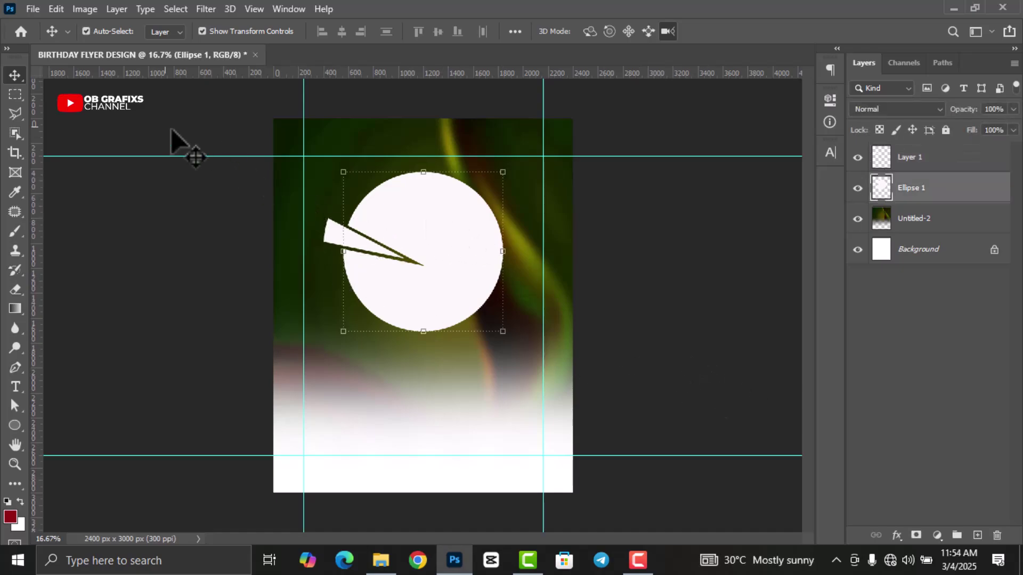
left_click(15, 112)
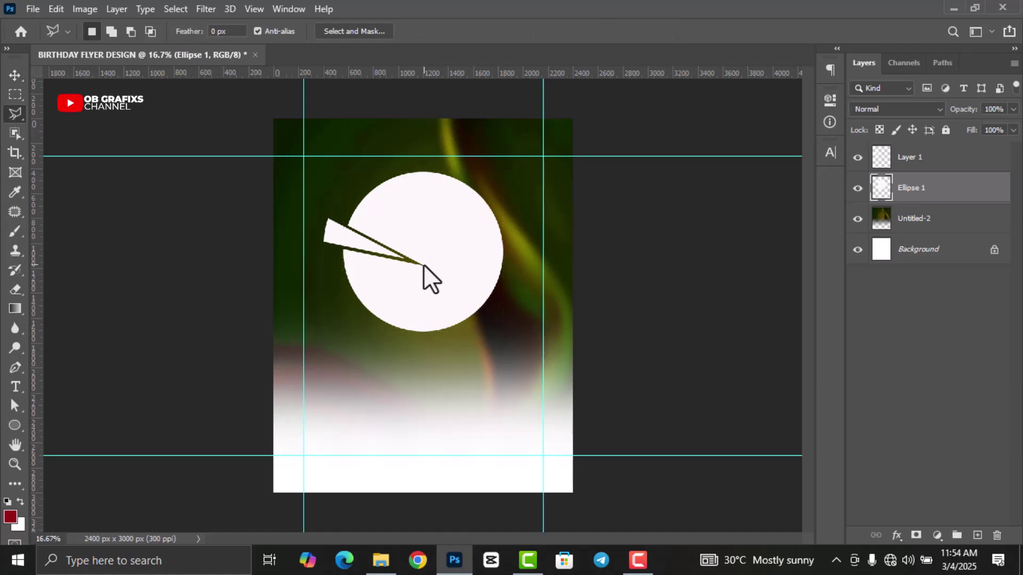
left_click(424, 265)
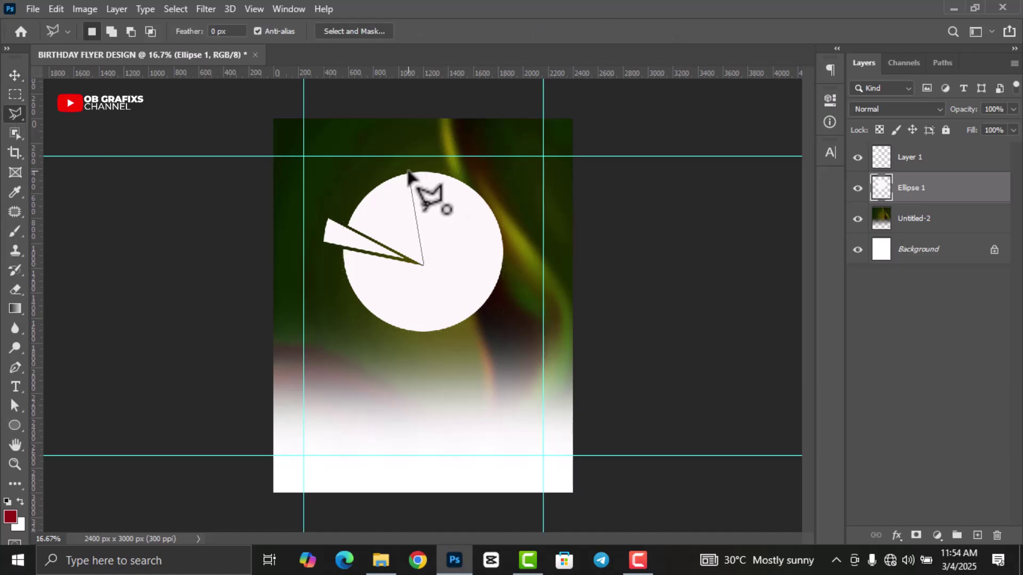
left_click(408, 171)
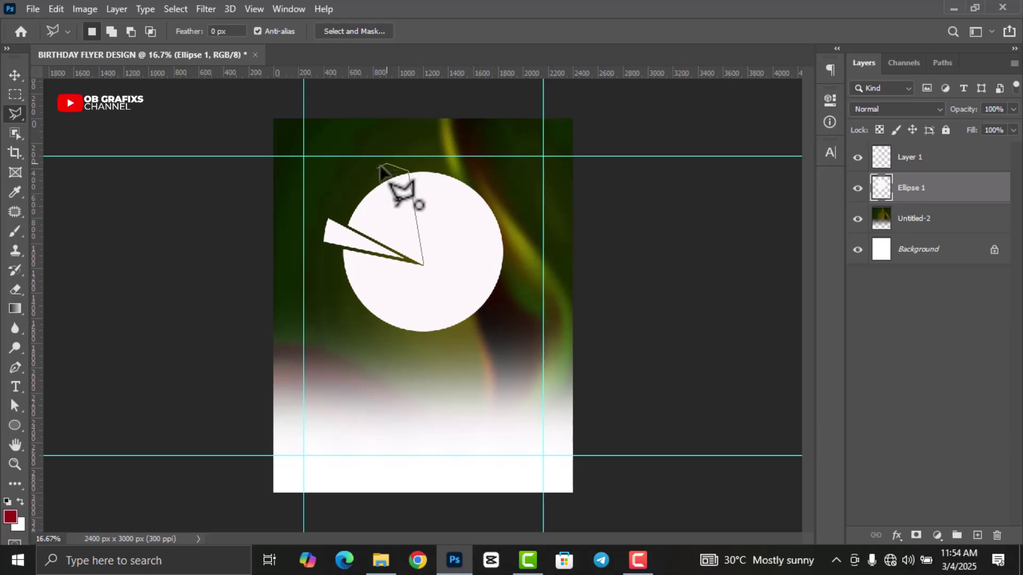
left_click(388, 164)
left_click(341, 209)
left_click(345, 229)
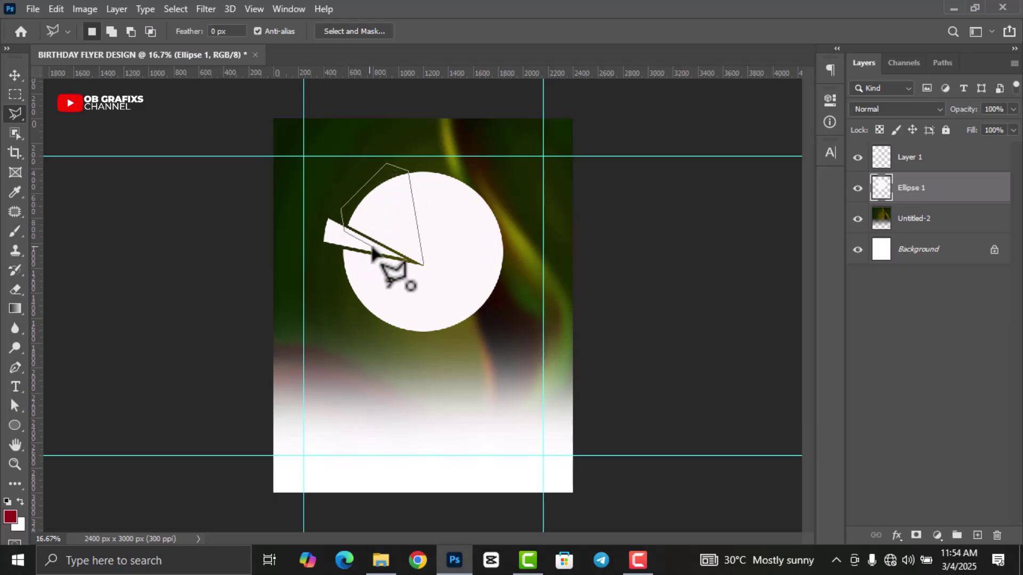
left_click(424, 264)
right_click(397, 204)
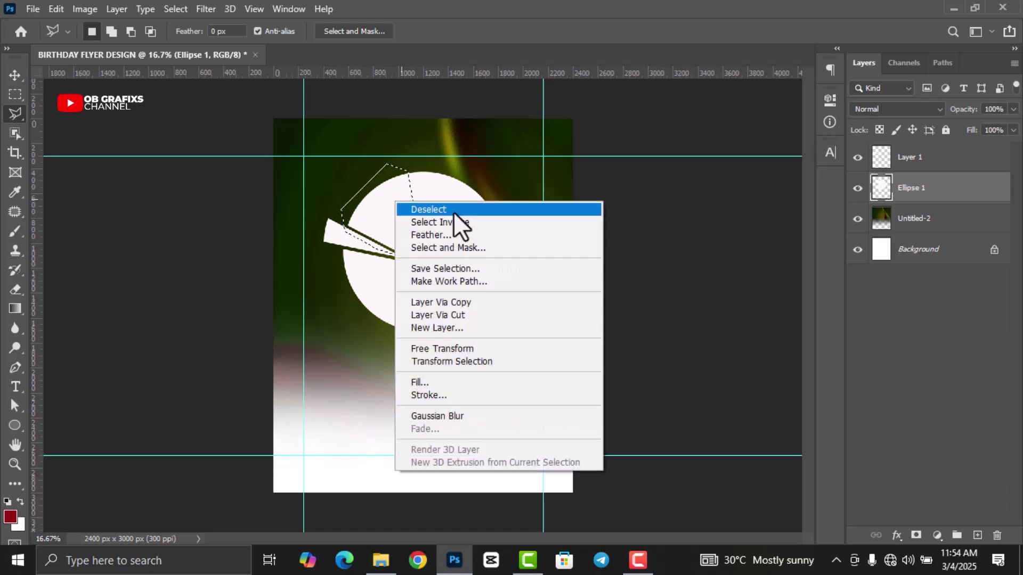
left_click(468, 313)
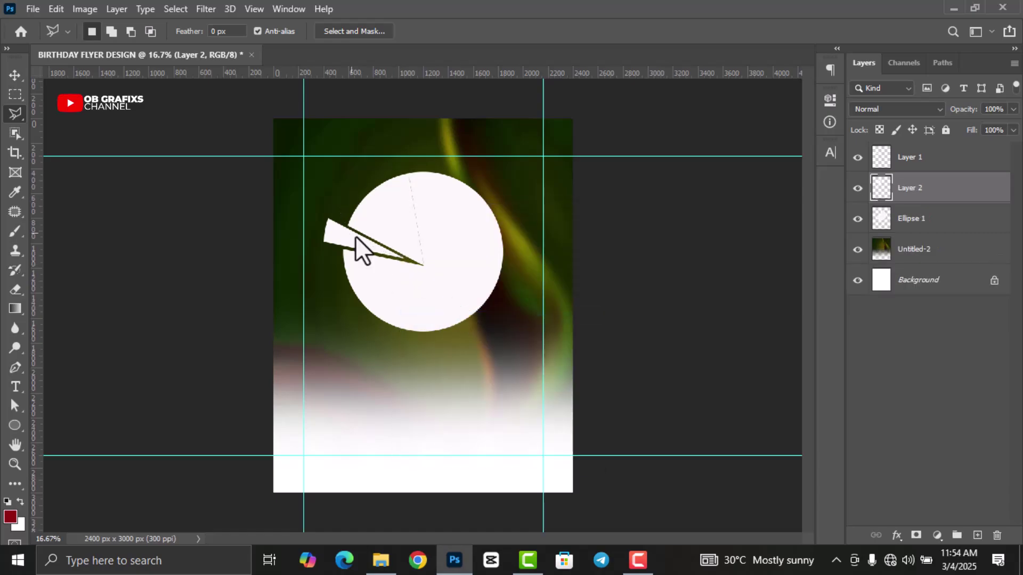
Nudge Layer 2 up and left with Shift+arrow keys to open a gap.
left_click(15, 75)
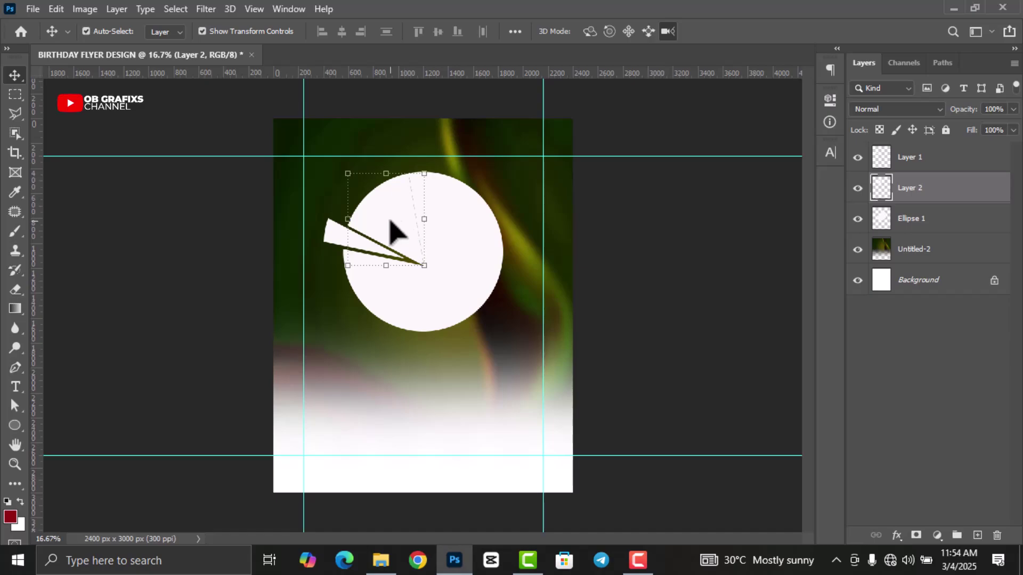
key("shift+Left")
key("shift+Up")
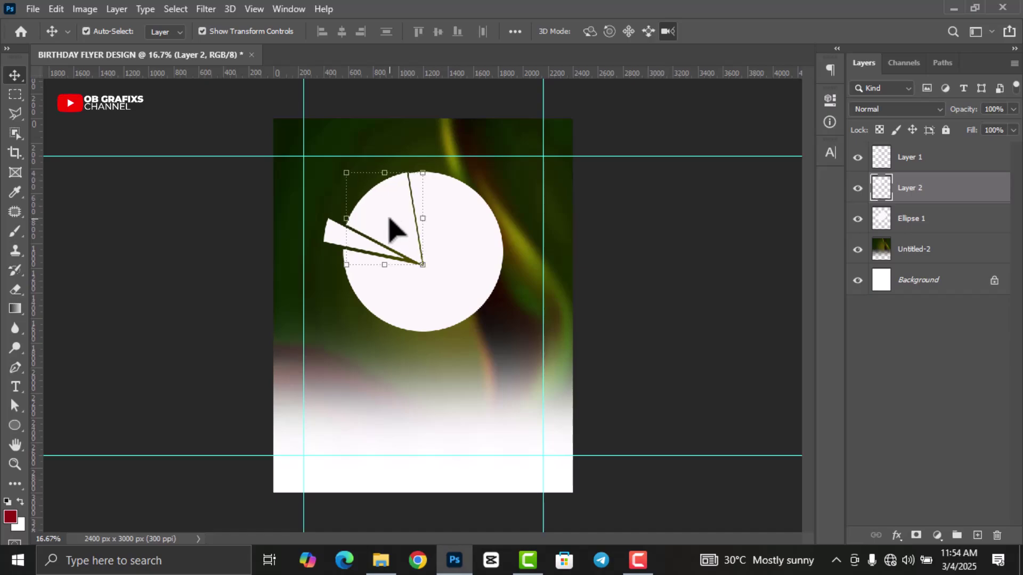
left_click(478, 281)
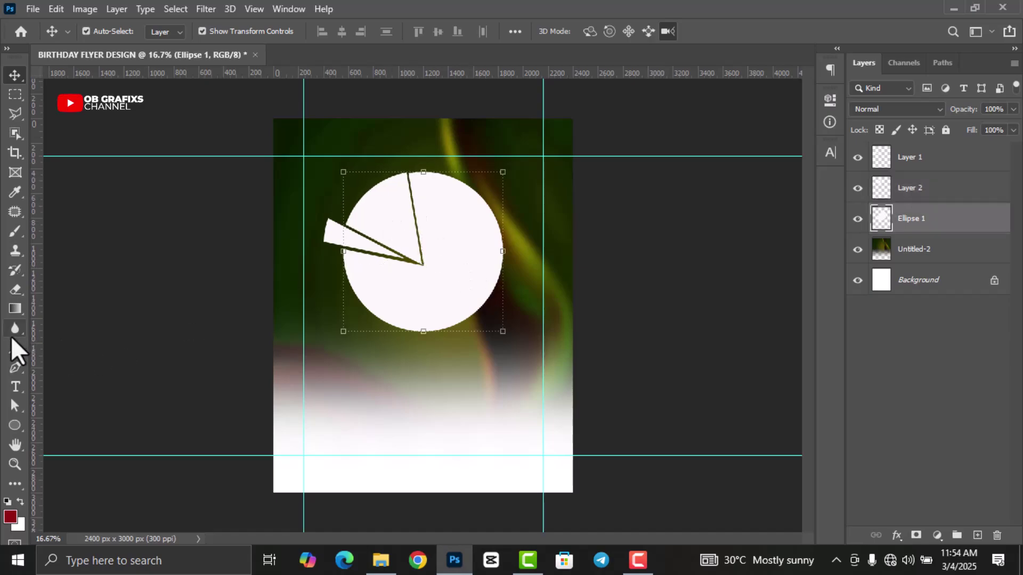
Cut a top wedge onto Layer 3 and push it upward from the centre.
left_click(13, 114)
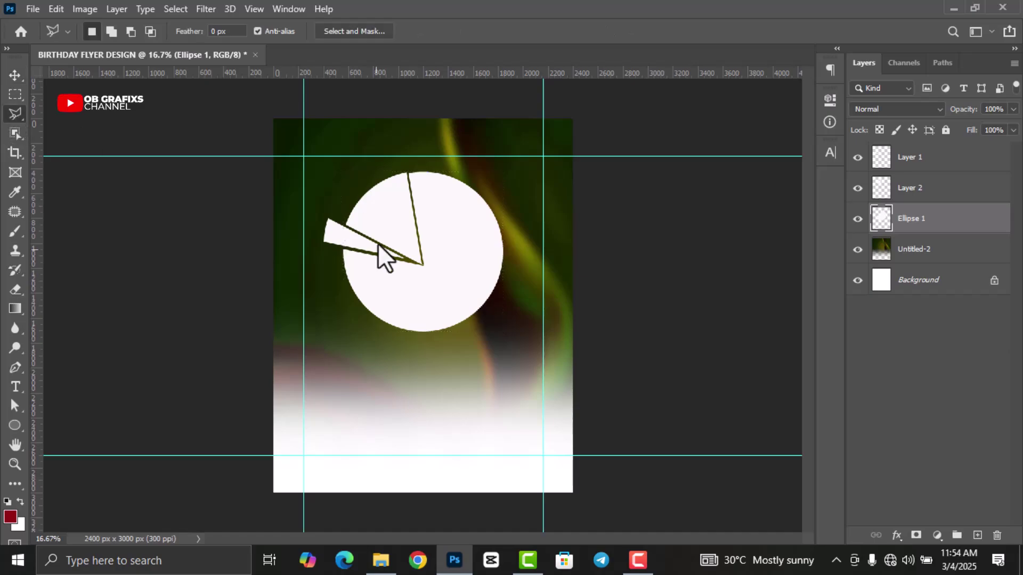
left_click(422, 264)
left_click(495, 197)
left_click(451, 163)
left_click(404, 163)
left_click(402, 208)
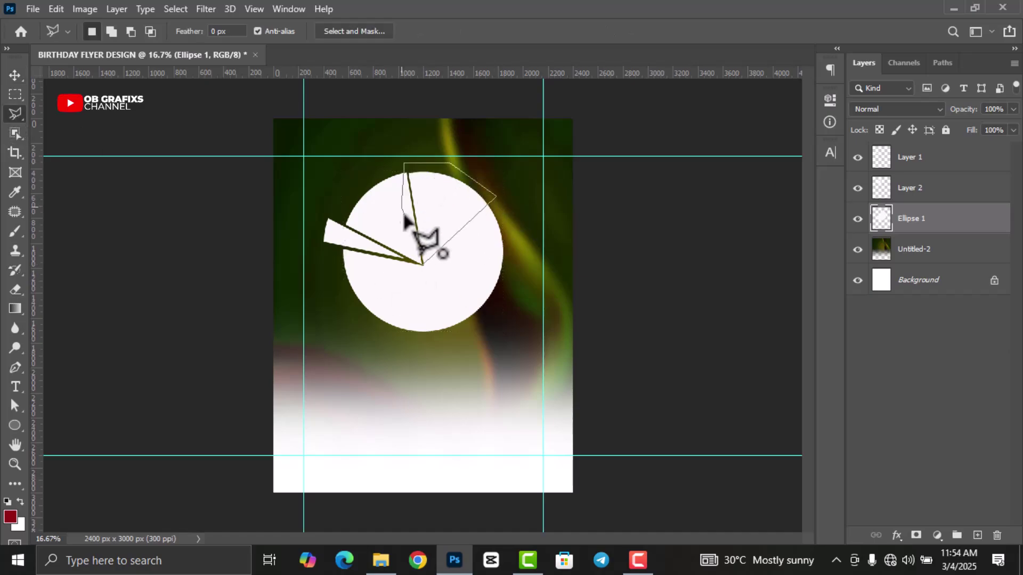
left_click(422, 264)
right_click(447, 216)
left_click(512, 323)
left_click(15, 75)
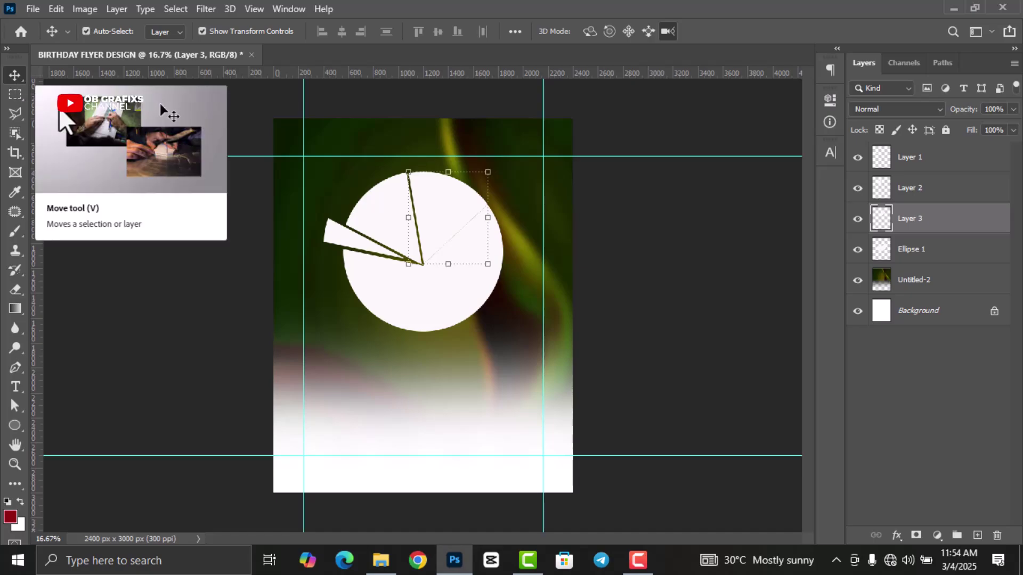
left_click_drag(451, 211, 447, 204)
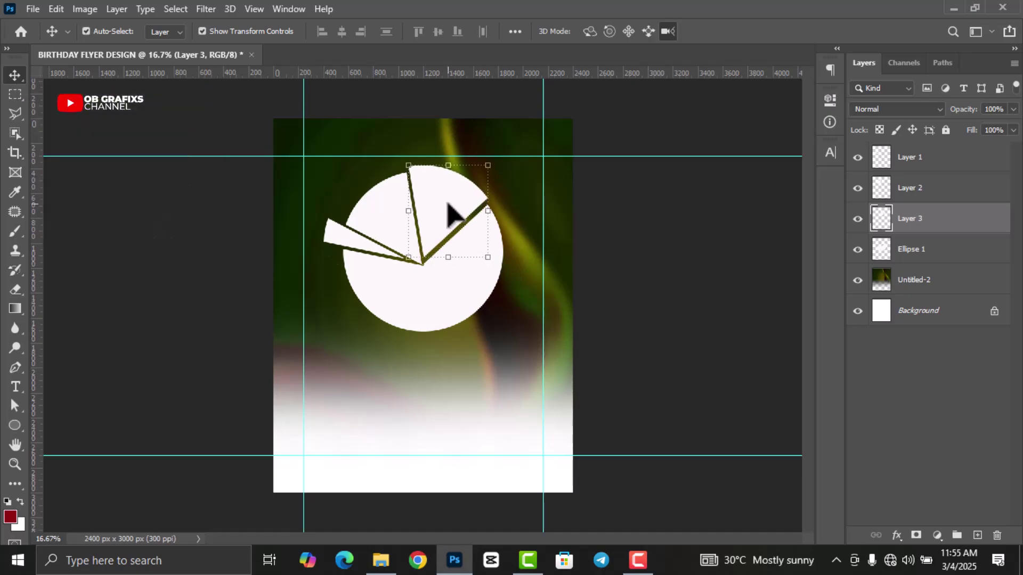
Cut an upper-right wedge onto Layer 4 and push it up and right.
left_click(472, 272)
key("l")
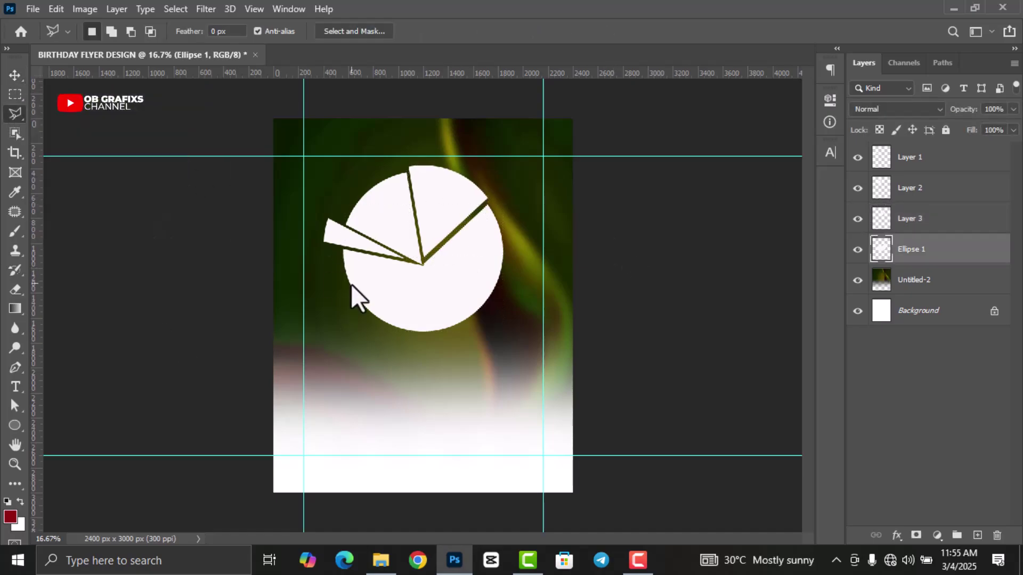
left_click(423, 264)
left_click(509, 219)
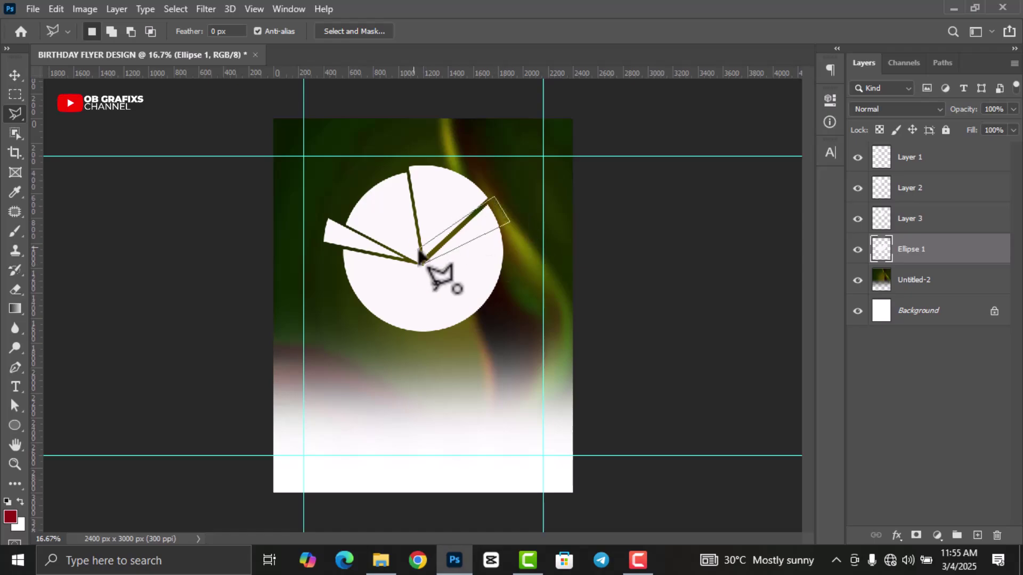
left_click(423, 264)
right_click(466, 246)
left_click(510, 375)
left_click(14, 79)
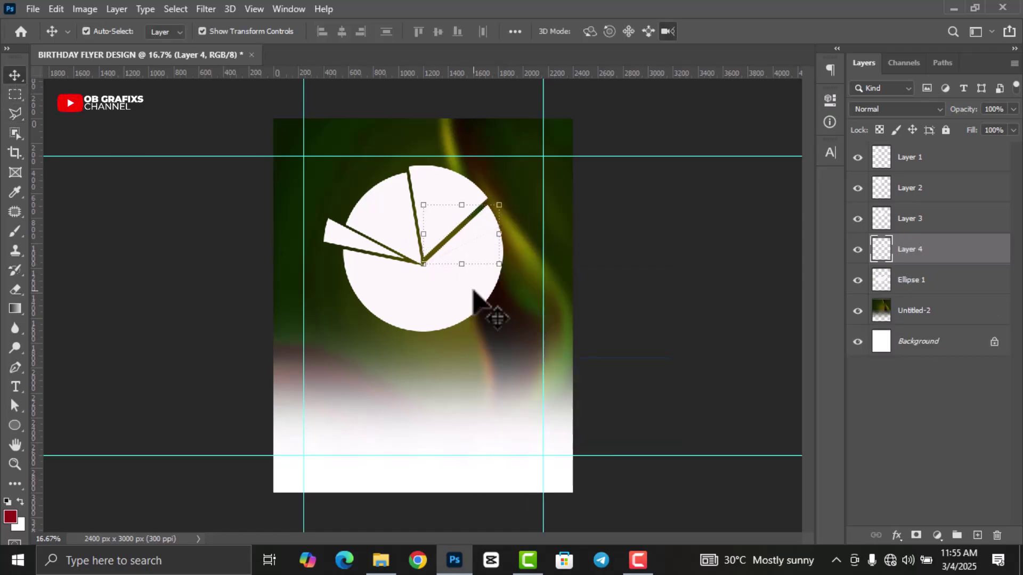
left_click_drag(485, 237, 500, 211)
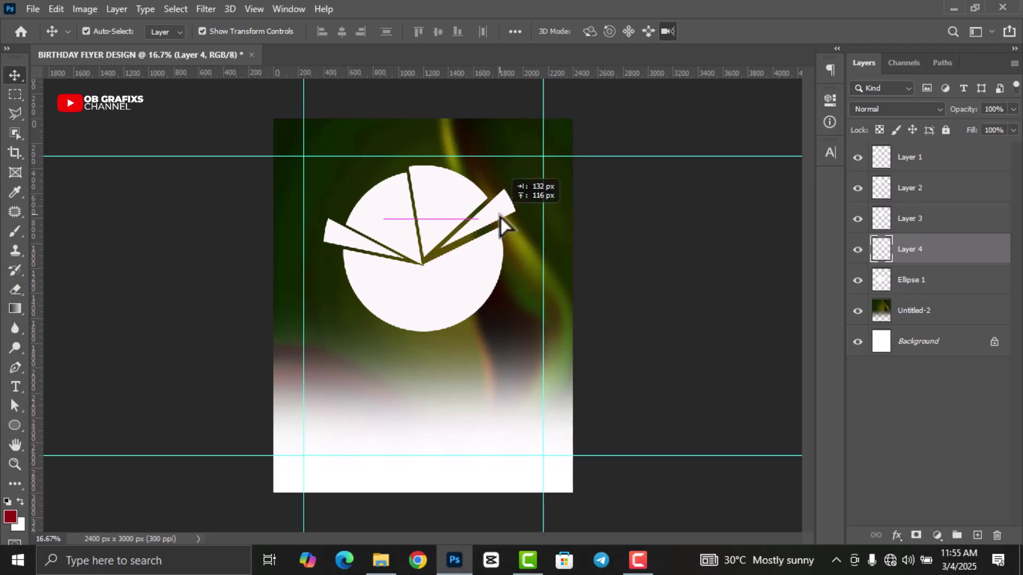
left_click(469, 297)
Cut a large lower-right wedge from the circle onto Layer 5.
left_click(15, 113)
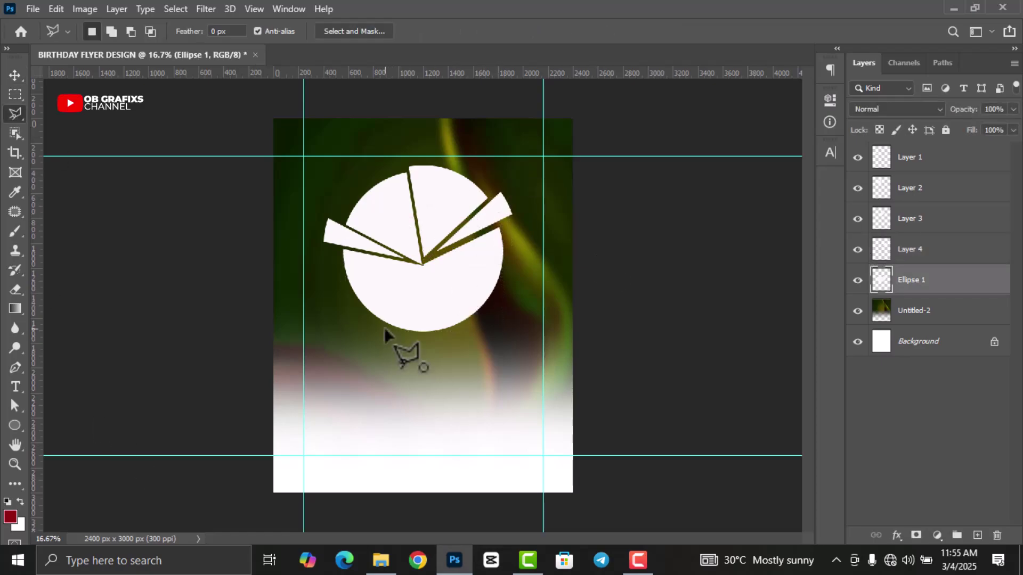
left_click(423, 264)
left_click(492, 330)
double_click(380, 356)
right_click(438, 311)
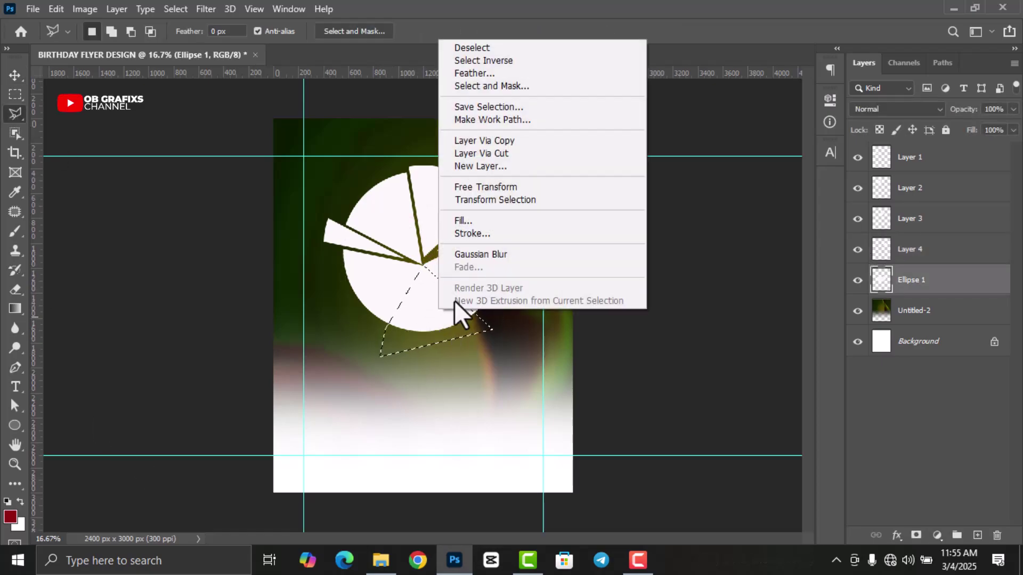
left_click(500, 152)
key("v")
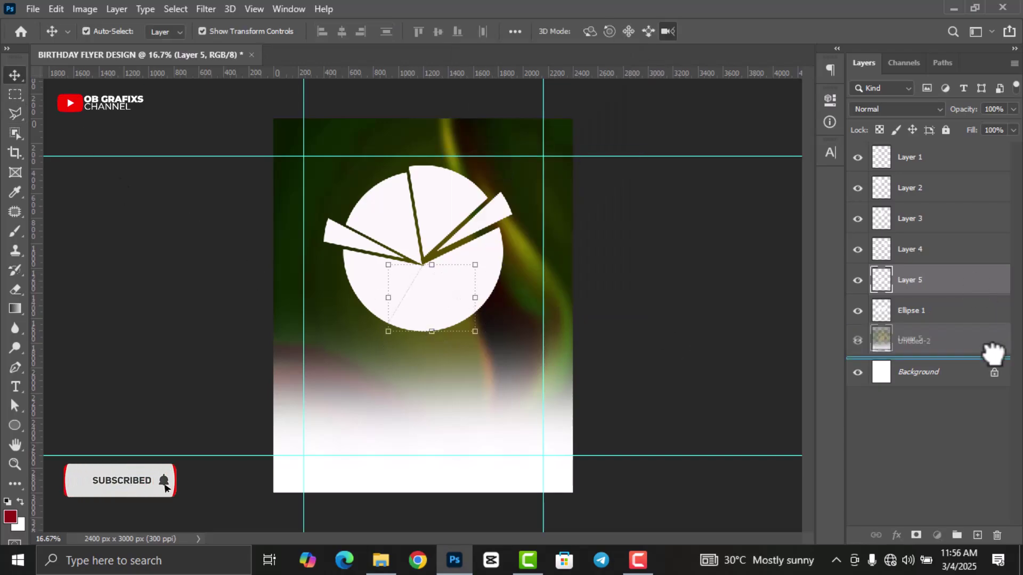
left_click(997, 535)
Select each wedge and the circle layer in turn to check the separated slices.
scroll(418, 234, "up", 1)
left_click(482, 226)
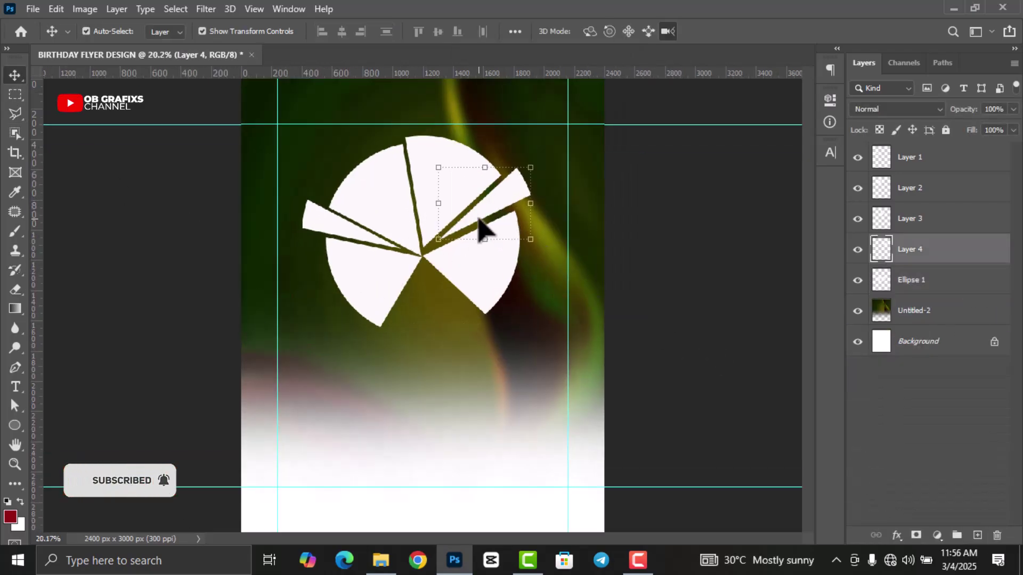
left_click(652, 240)
left_click(400, 228)
left_click(462, 184)
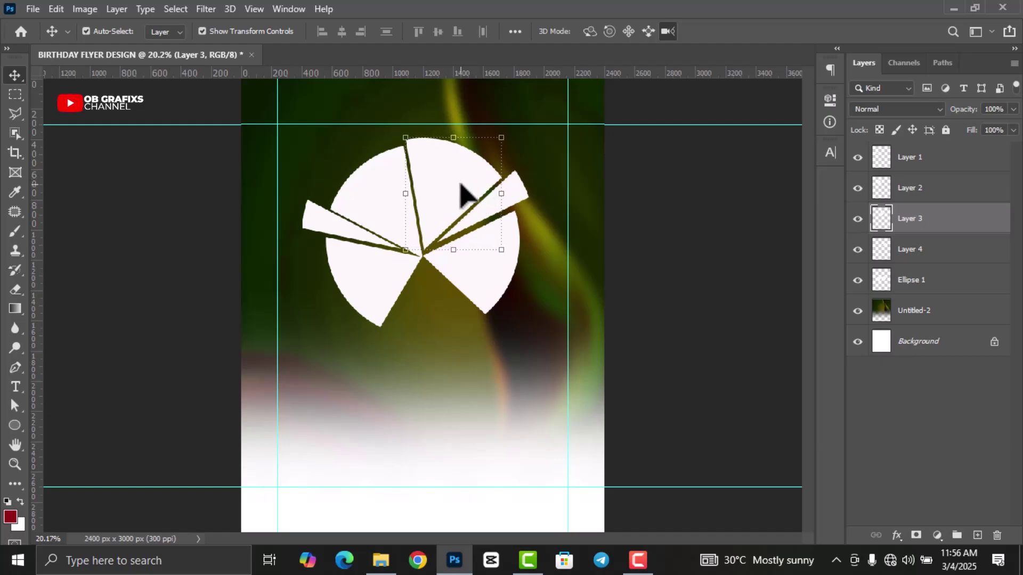
left_click(517, 201)
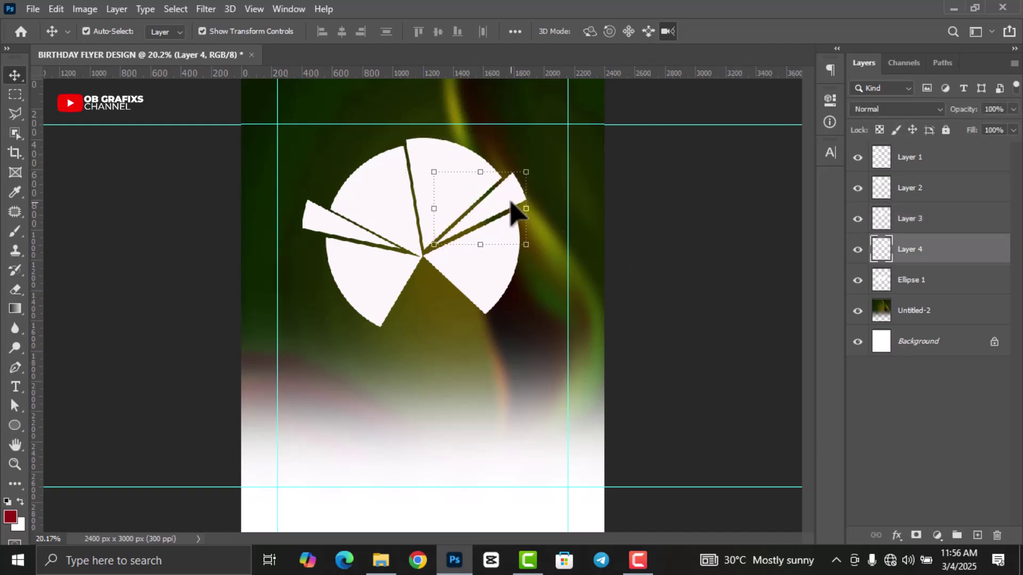
left_click(467, 282)
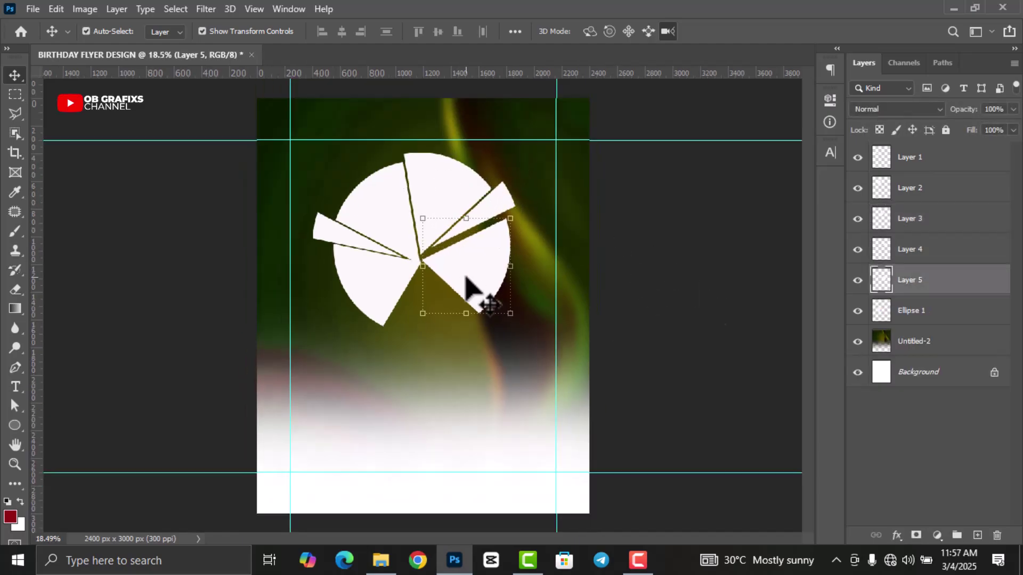
left_click(674, 358)
left_click(477, 282)
left_click(384, 289)
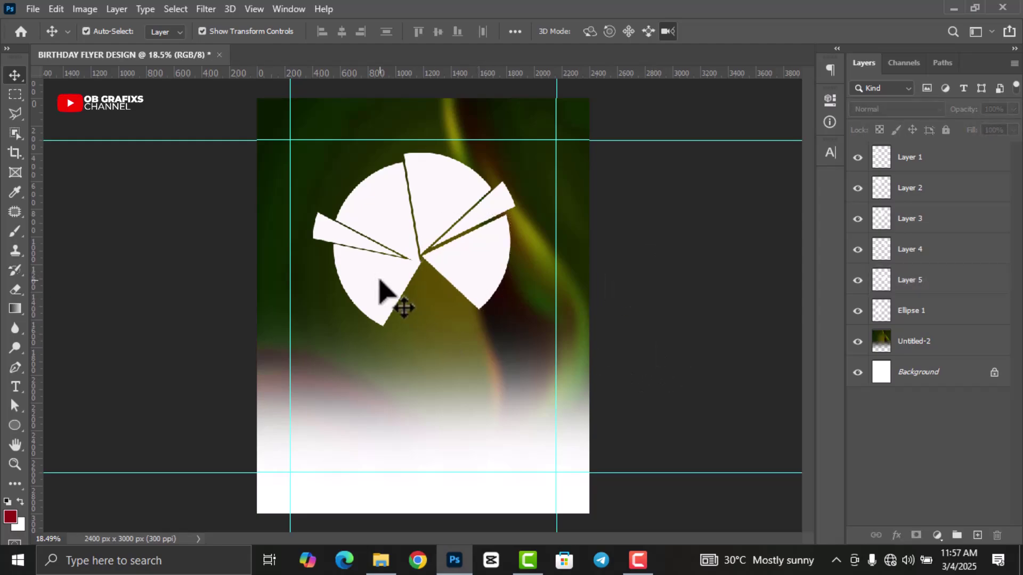
left_click(361, 259)
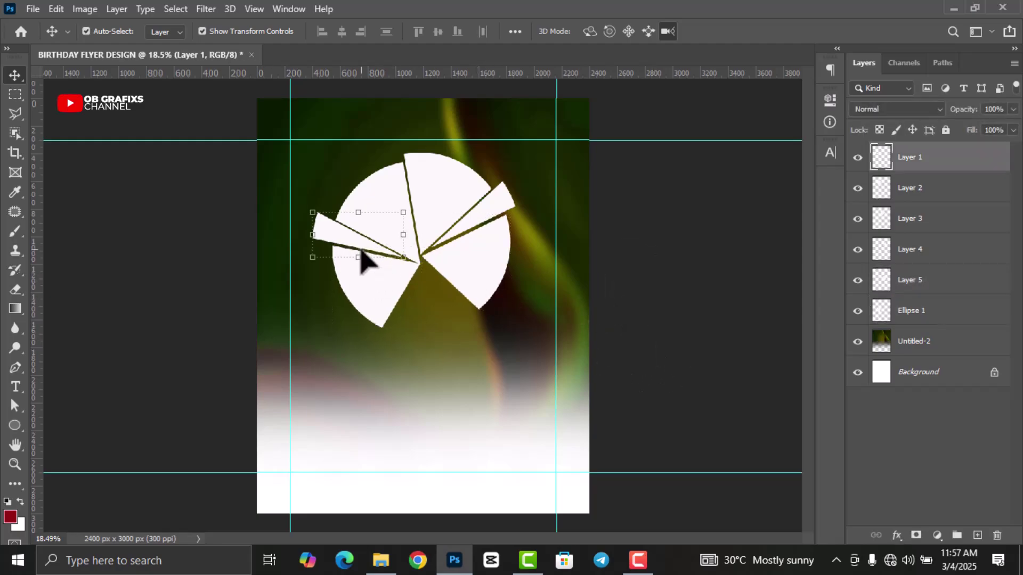
left_click(571, 297)
scroll(539, 365, "down", 1)
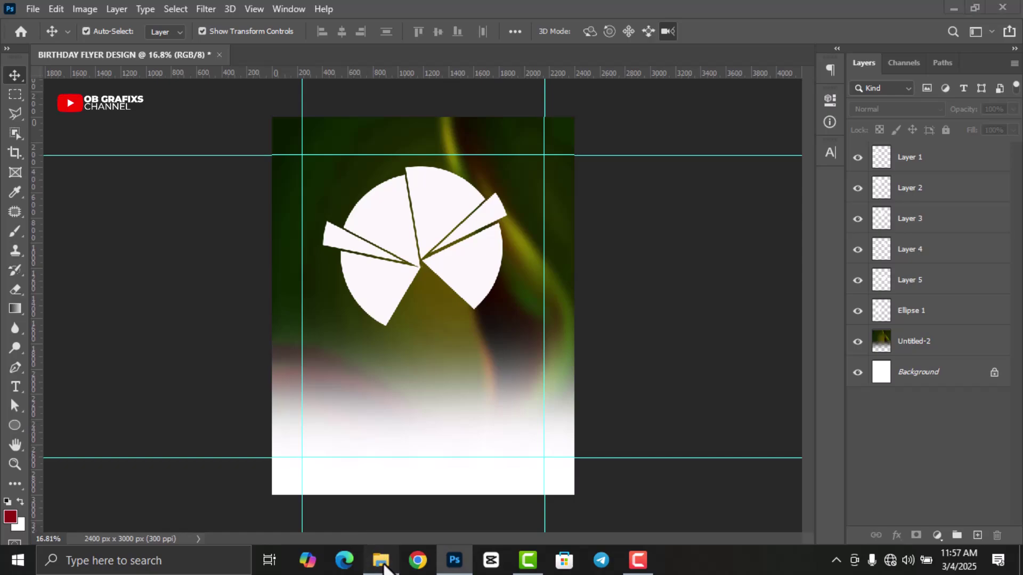
Place PICTURE 1 in the flyer, scaled down and set at the bottom below the circle.
left_click(380, 559)
mouse_move(350, 130)
left_mouse_down()
mouse_move(445, 324)
mouse_move(450, 399)
left_mouse_up()
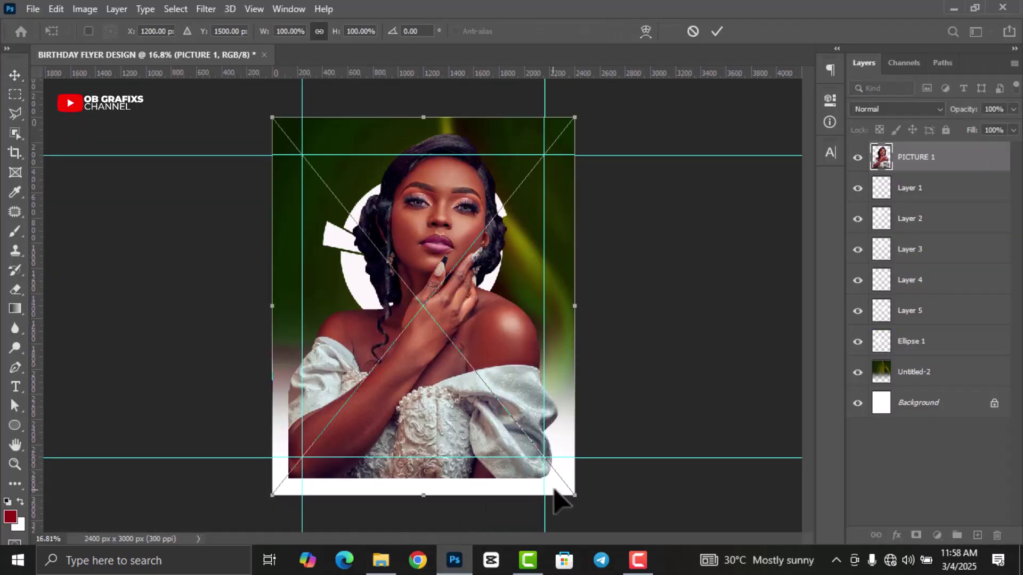
left_click_drag(574, 495, 520, 428)
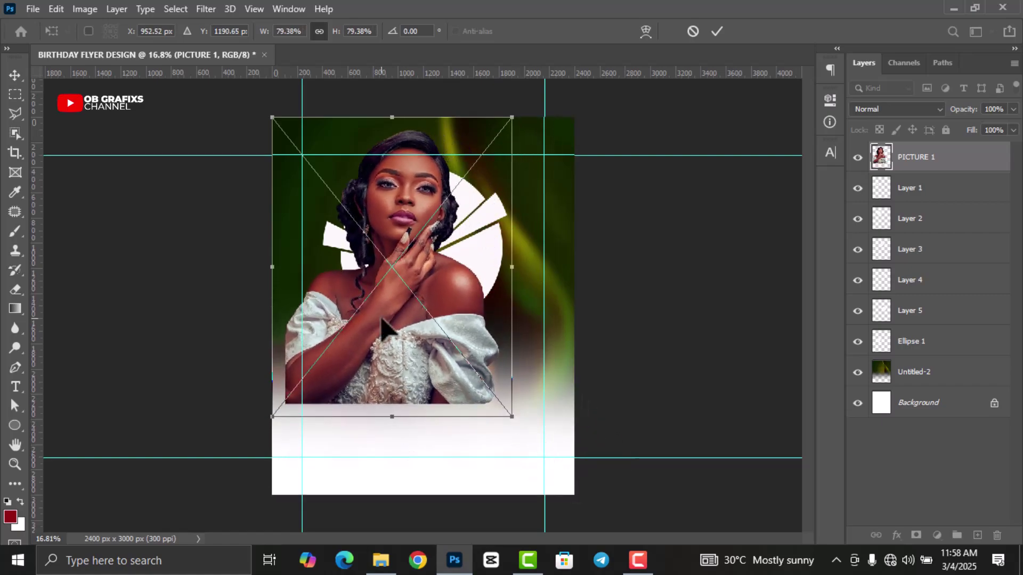
left_click_drag(389, 331, 412, 469)
key("Return")
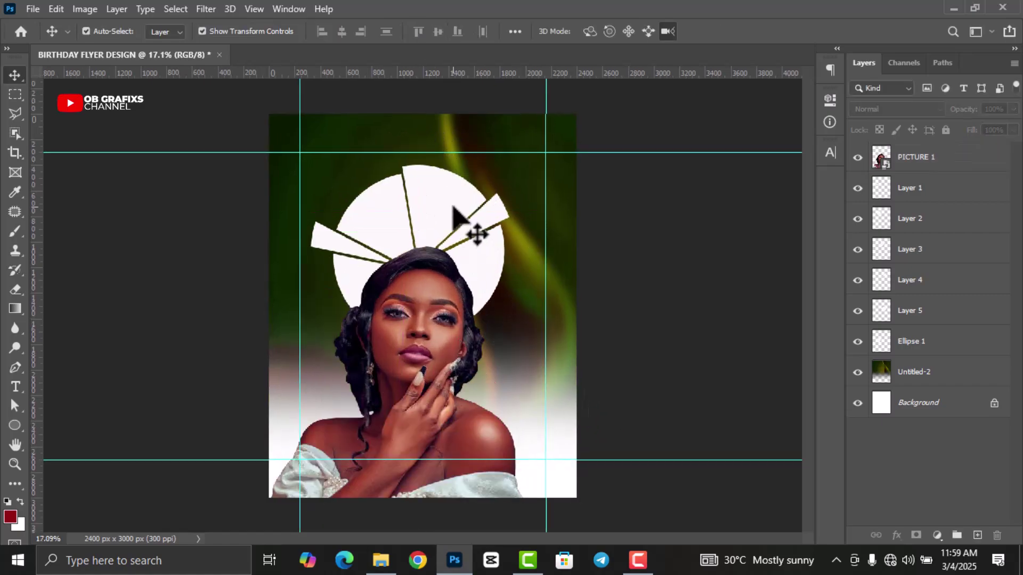
left_click(469, 217)
Place the BEAUTY (2) headshot, shrink it and clip it into the circle's top wedge.
left_click(379, 565)
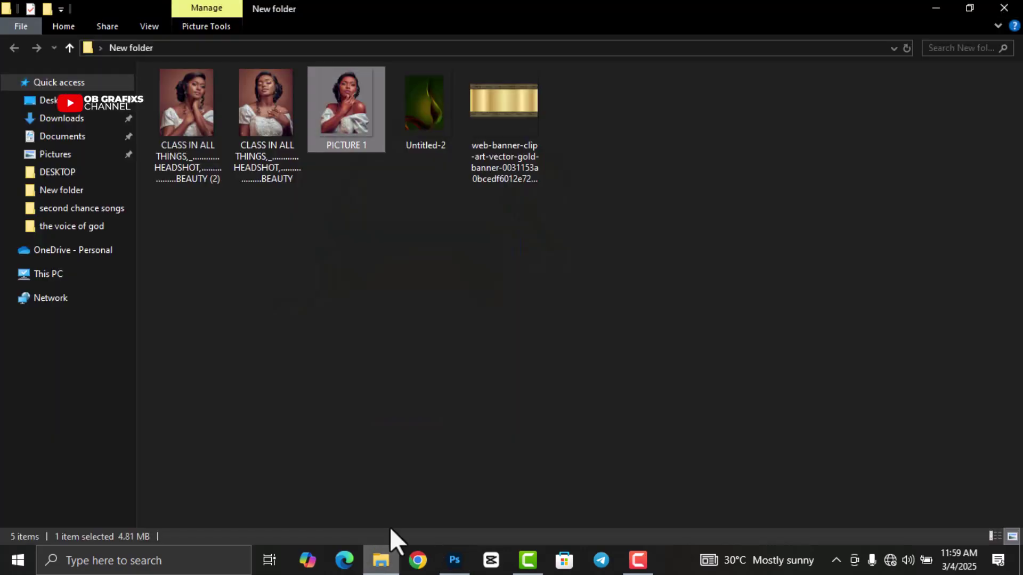
left_click(477, 291)
mouse_move(197, 107)
left_mouse_down()
mouse_move(457, 569)
mouse_move(440, 350)
left_mouse_up()
mouse_move(575, 496)
left_mouse_down()
mouse_move(337, 201)
mouse_move(451, 216)
left_mouse_up()
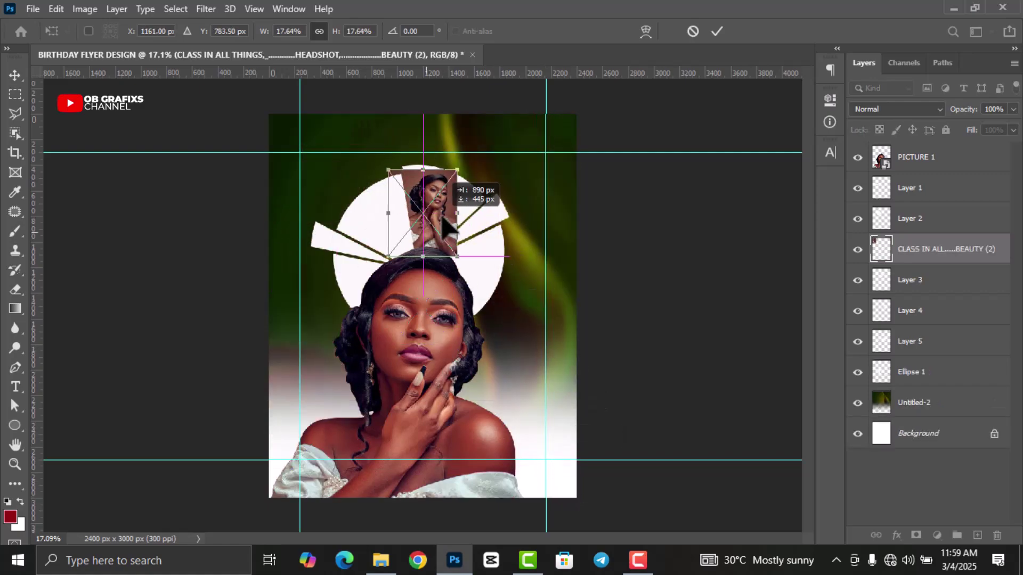
left_click(716, 31)
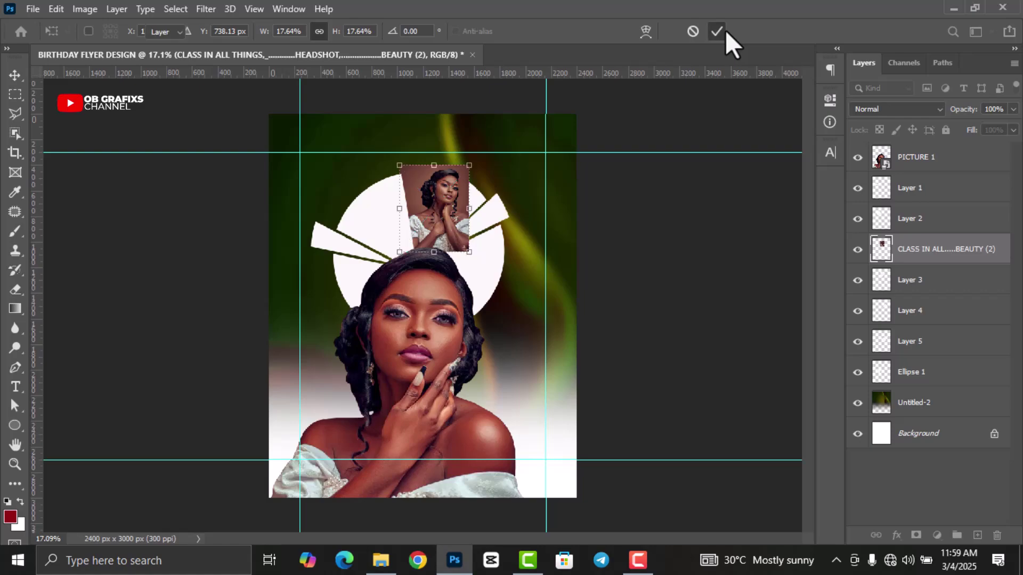
right_click(925, 254)
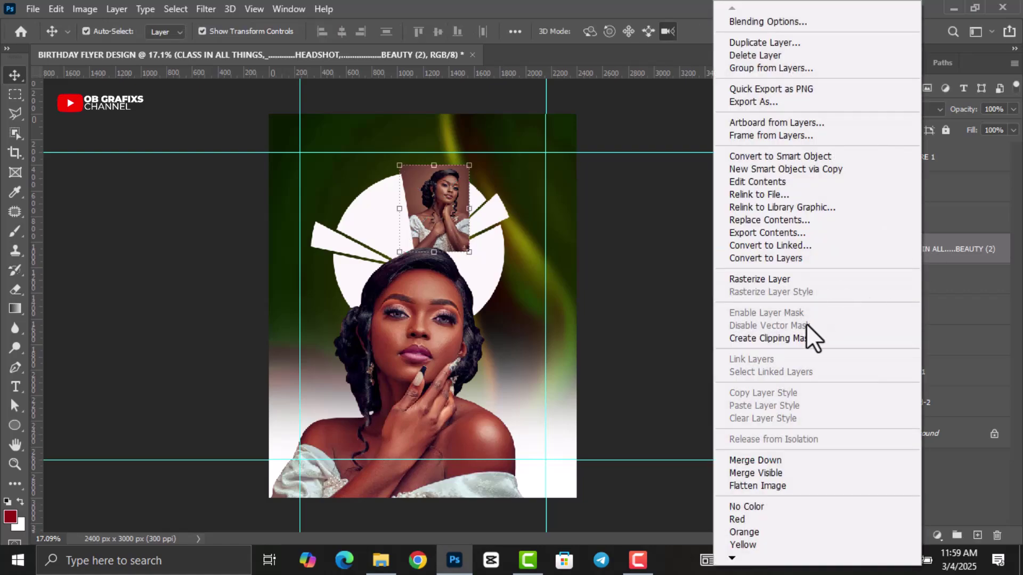
left_click(799, 339)
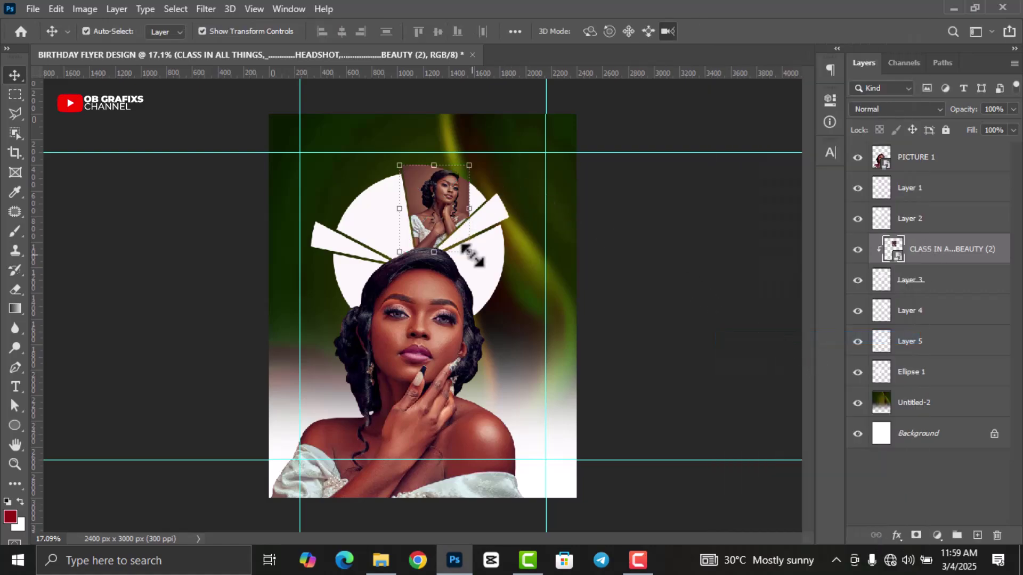
left_click_drag(473, 255, 489, 276)
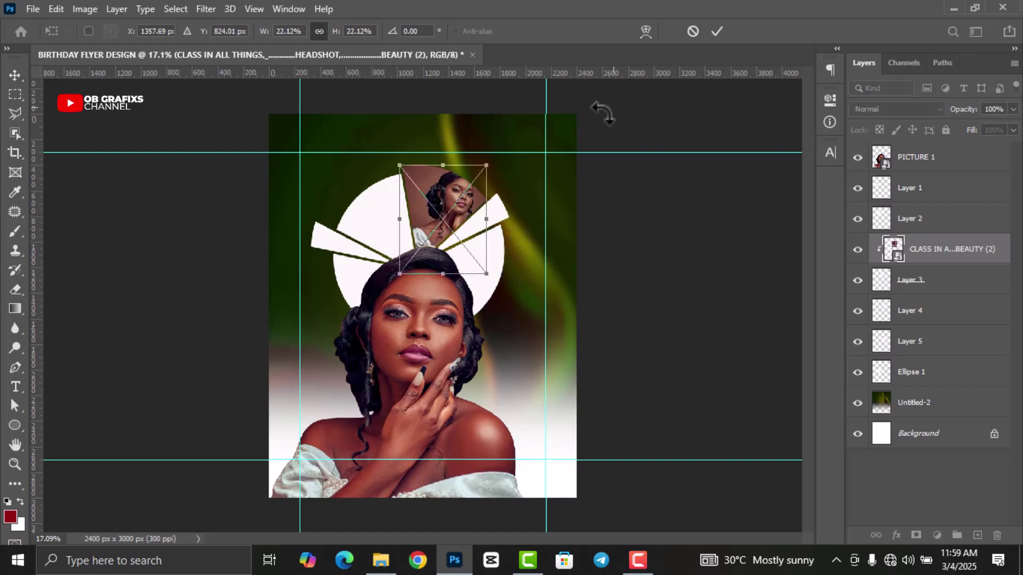
left_click(718, 33)
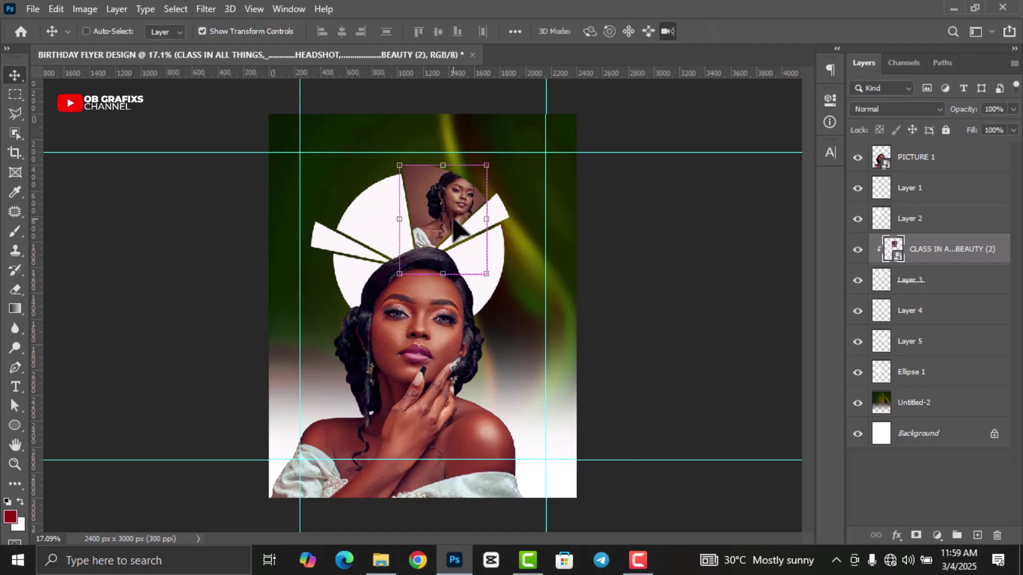
Flip the clipped headshot horizontally, trim its size slightly, and commit the transform.
key("ctrl+t")
right_click(442, 205)
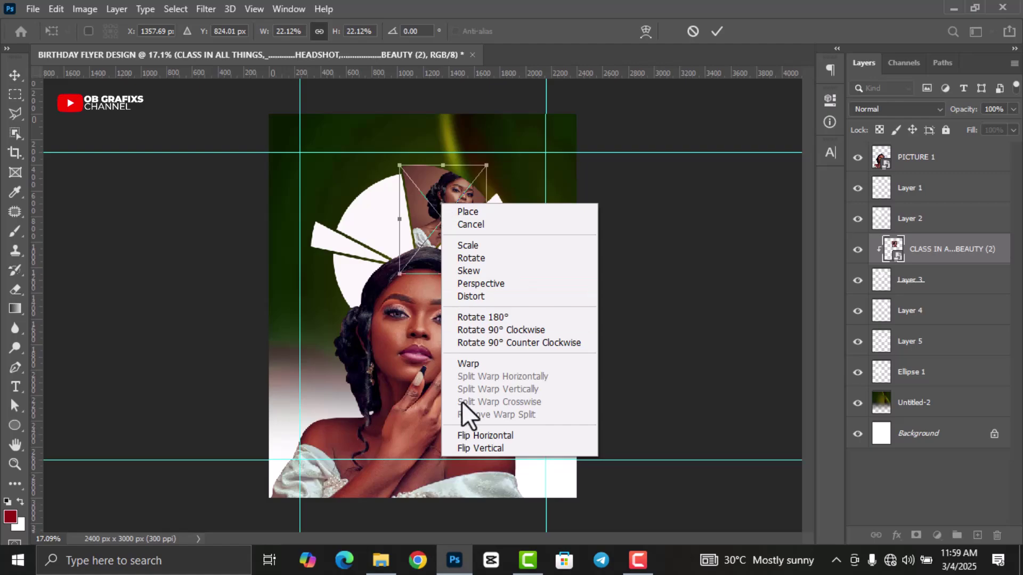
left_click(471, 436)
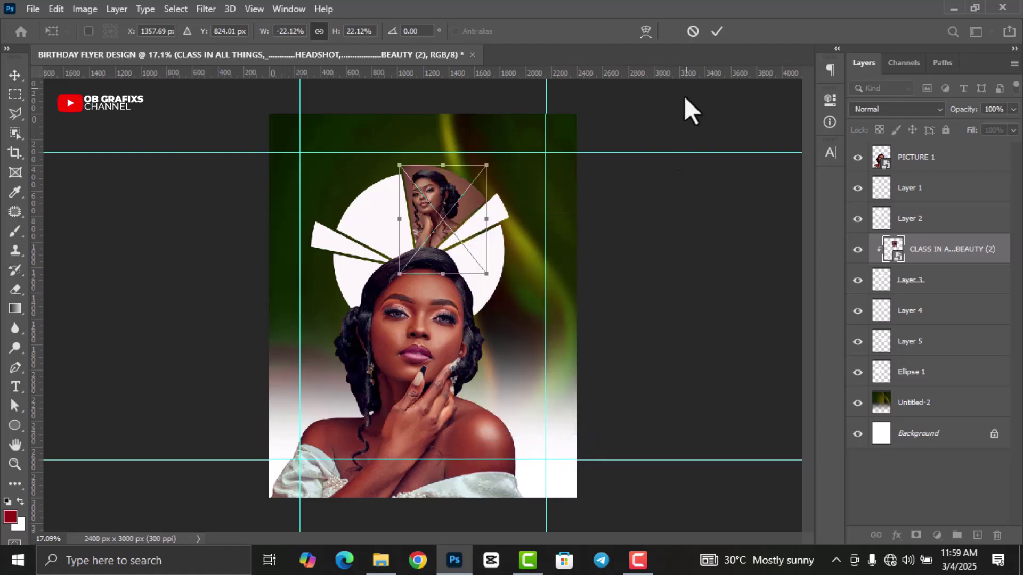
left_click(717, 32)
left_click(467, 228)
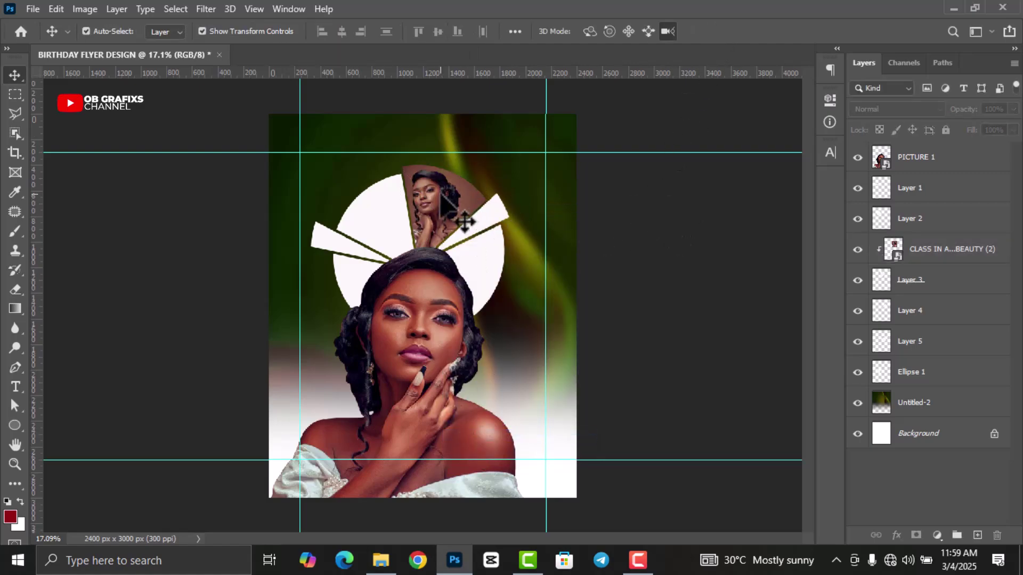
left_click(445, 201)
scroll(445, 203, "up", 1)
left_click_drag(447, 269, 447, 266)
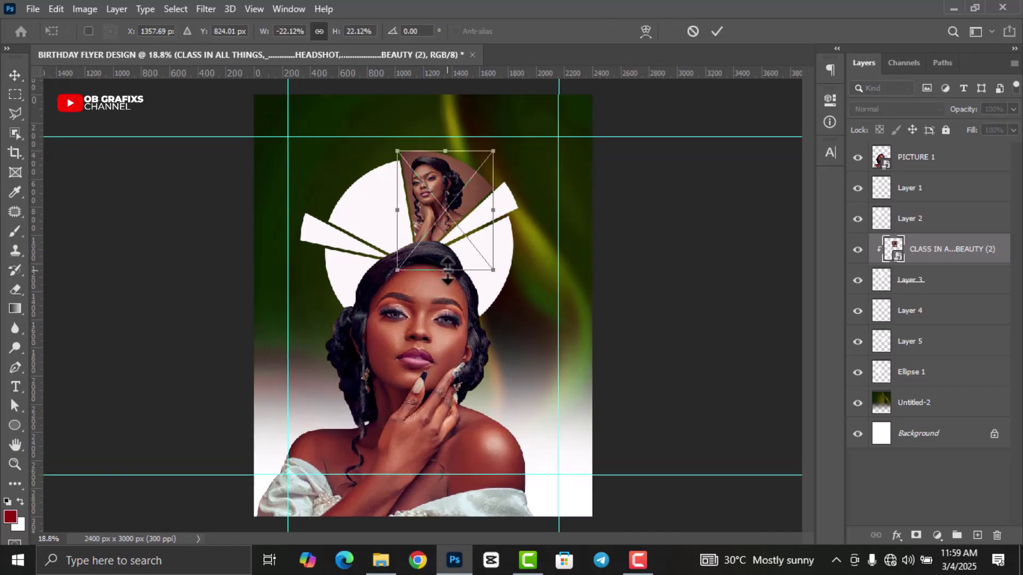
left_click(717, 32)
left_click(691, 207)
left_click(374, 210)
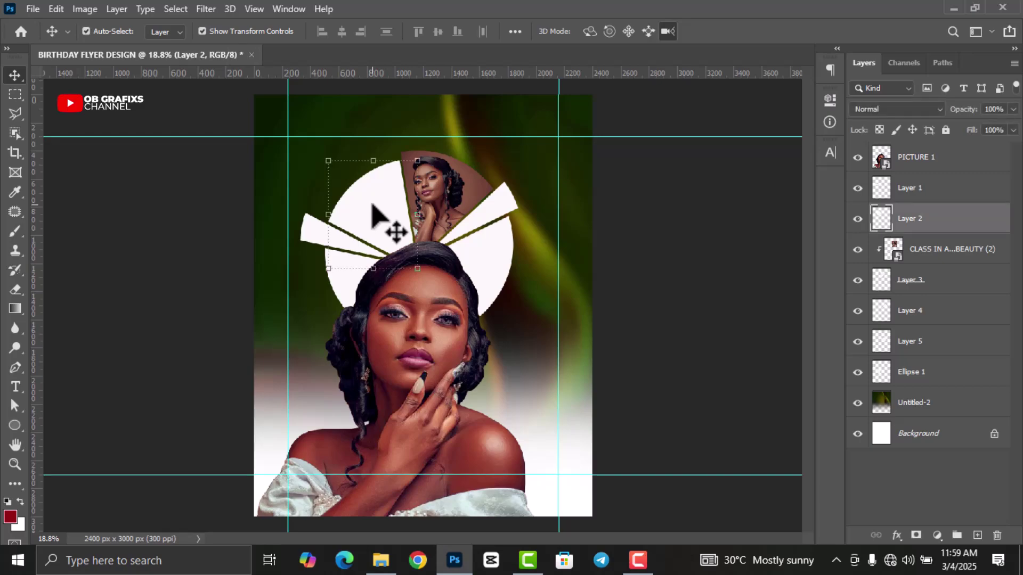
left_click(388, 559)
Place the BEAUTY photo, shrink it and clip it into the upper-left wedge.
left_click(415, 292)
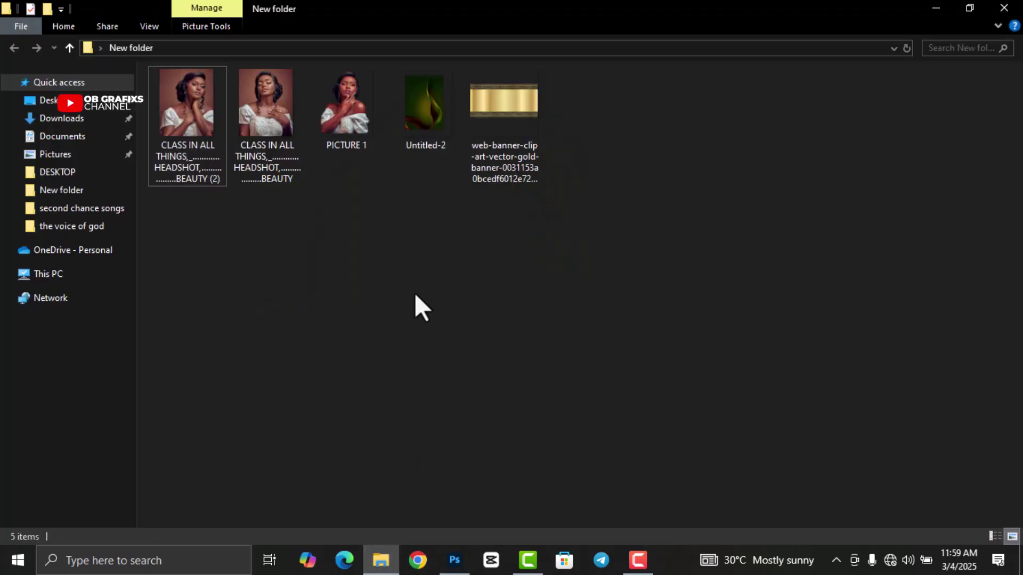
mouse_move(274, 102)
left_mouse_down()
mouse_move(456, 563)
mouse_move(433, 316)
left_mouse_up()
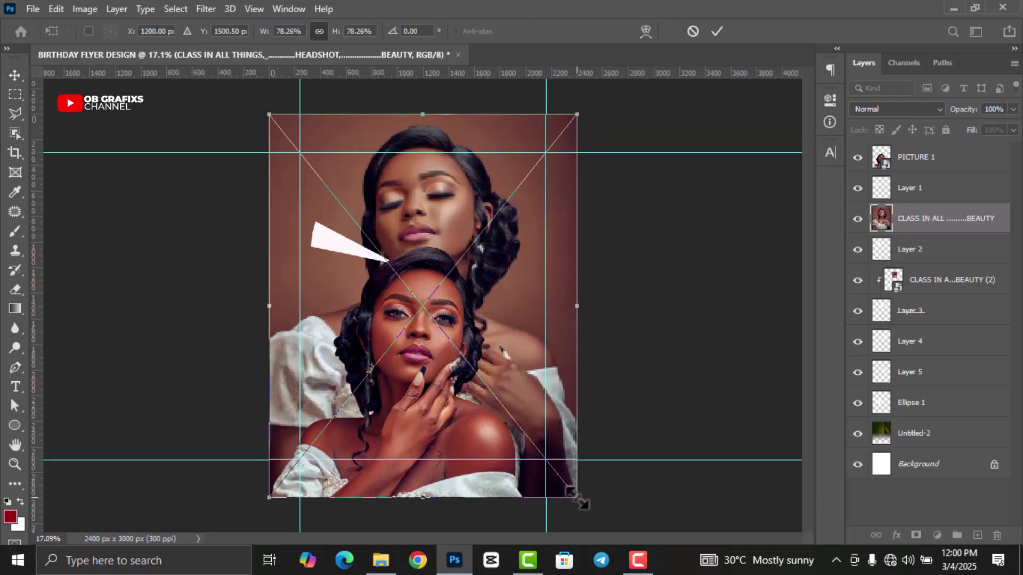
mouse_move(578, 499)
left_mouse_down()
mouse_move(335, 195)
mouse_move(392, 259)
left_mouse_up()
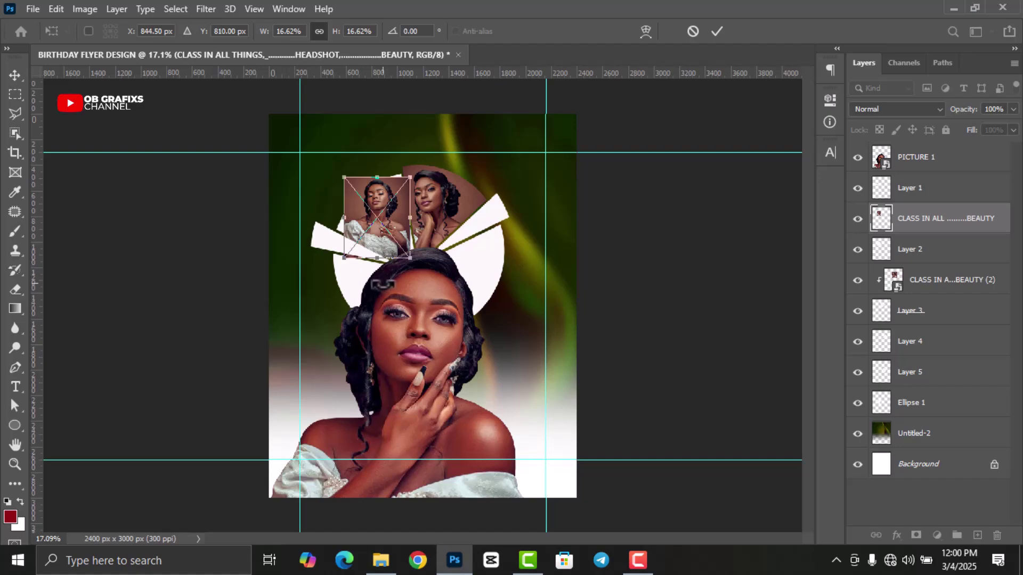
left_click(716, 31)
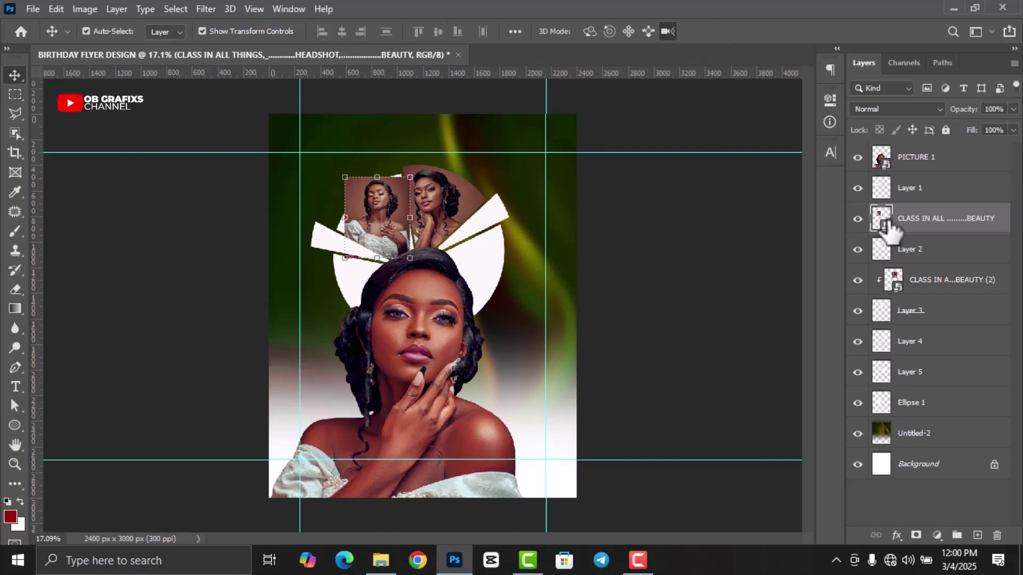
right_click(925, 218)
left_click(793, 336)
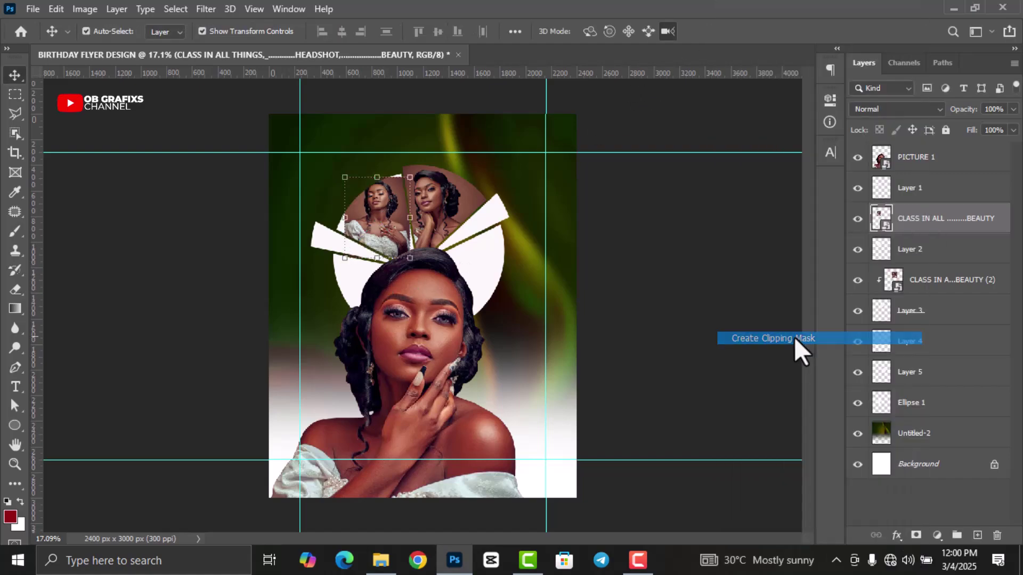
Resize the clipped BEAUTY photo to 20.51% and position it inside the circle.
scroll(428, 199, "up", 1)
scroll(429, 199, "up", 1)
key("ctrl+t")
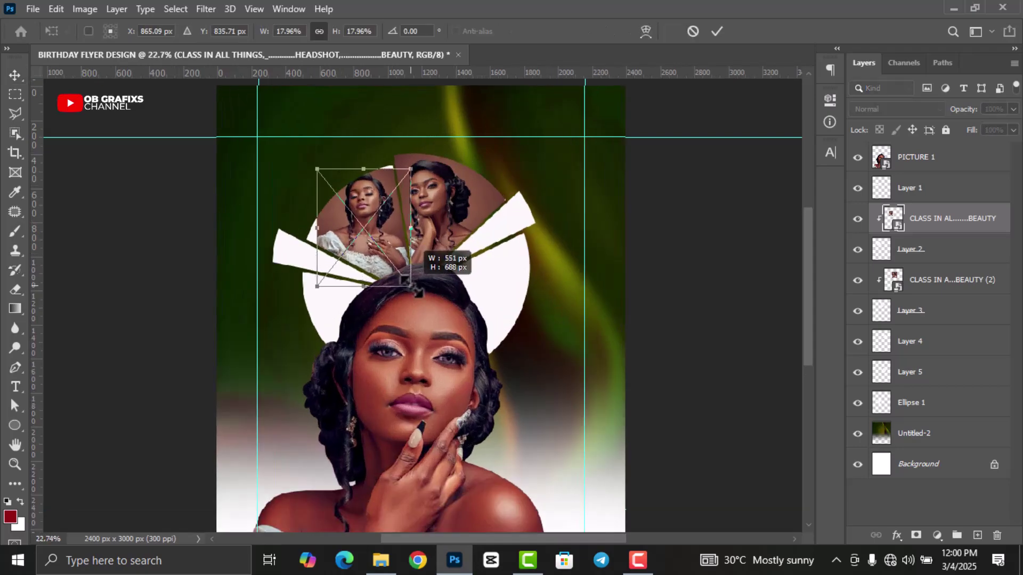
left_click_drag(404, 277, 413, 288)
left_click_drag(311, 166, 306, 156)
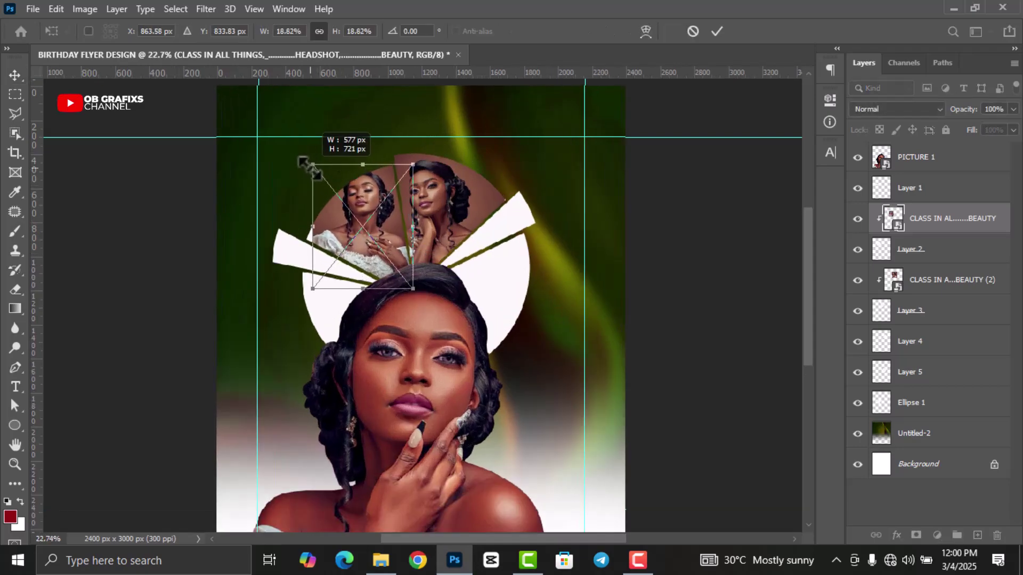
left_click_drag(353, 235, 378, 266)
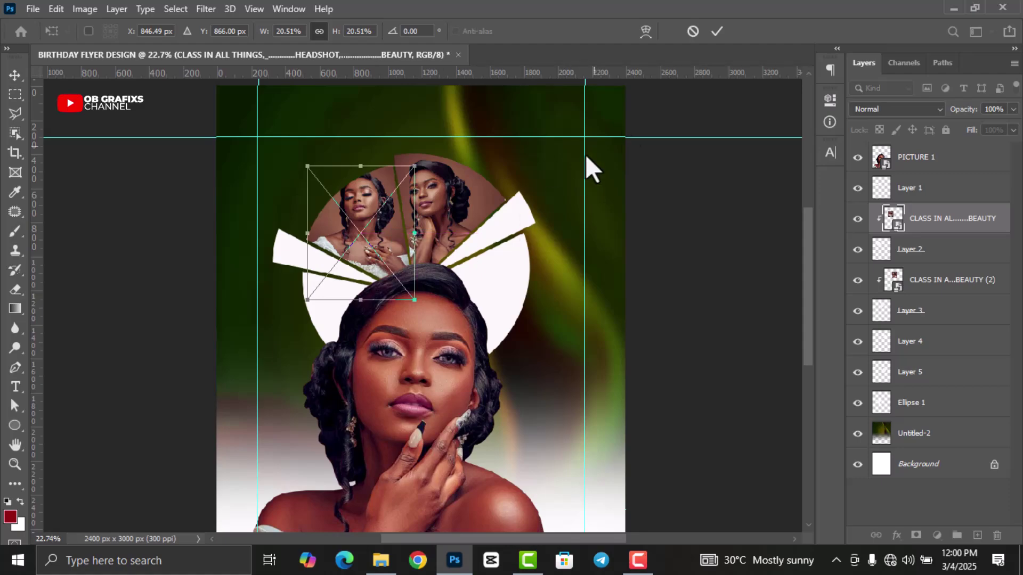
left_click(715, 32)
left_click(453, 208)
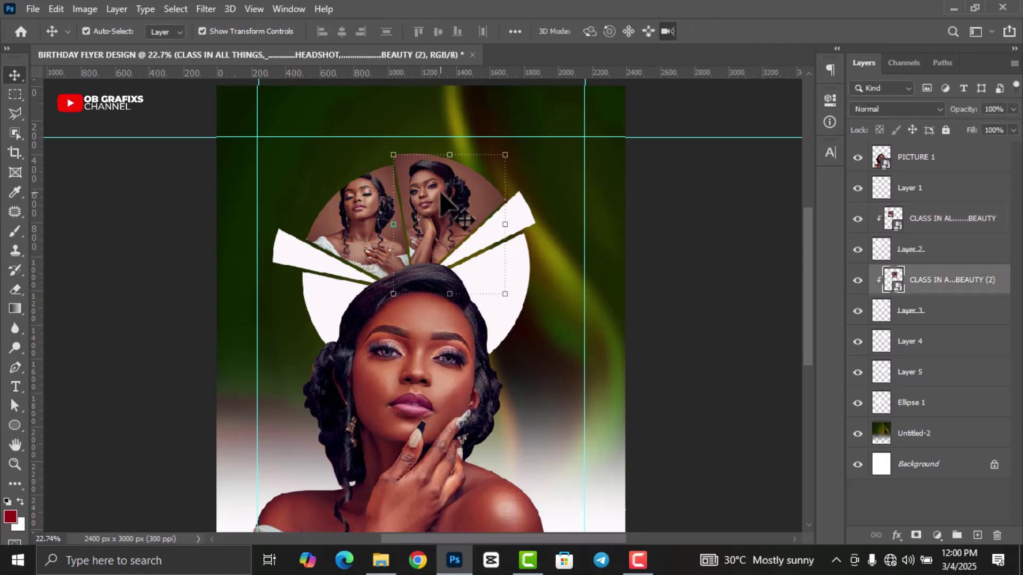
left_click(642, 235)
scroll(552, 267, "down", 1)
Apply a Green Photo Filter at 100% density to the right-hand circle portrait.
scroll(538, 261, "down", 1)
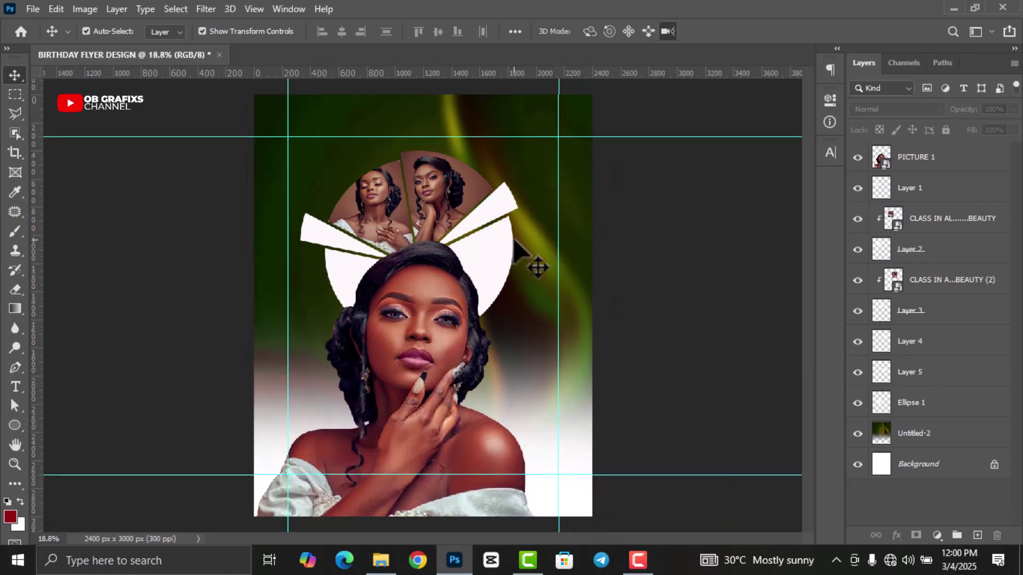
key("ctrl+minus")
left_click(438, 210)
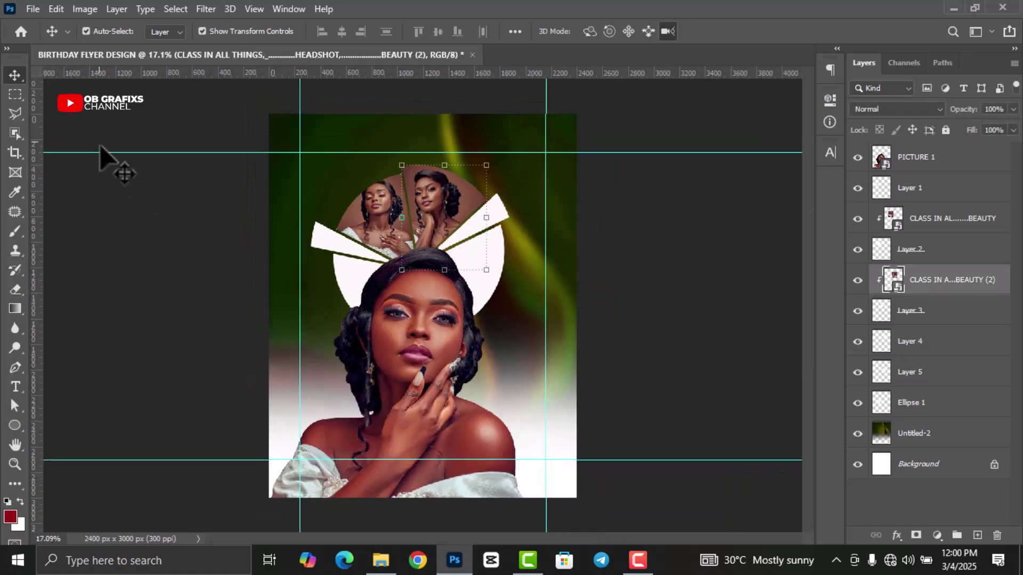
left_click(85, 10)
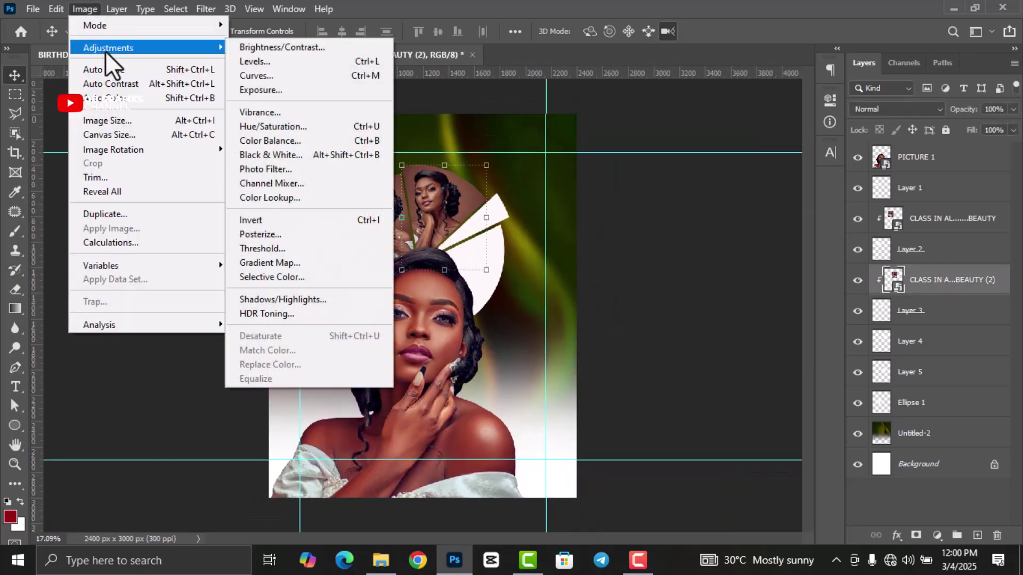
left_click(282, 169)
left_click(720, 130)
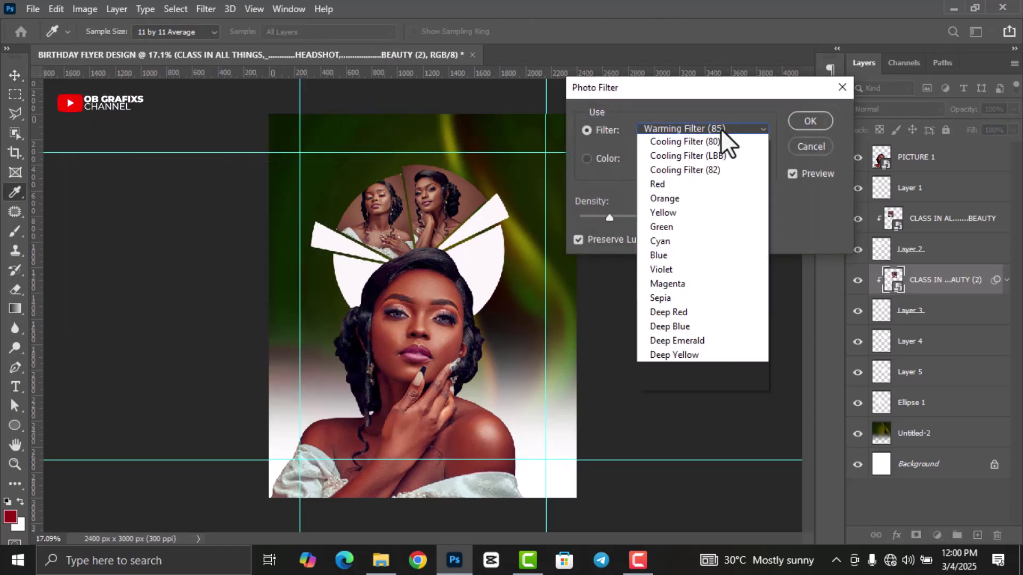
left_click(677, 269)
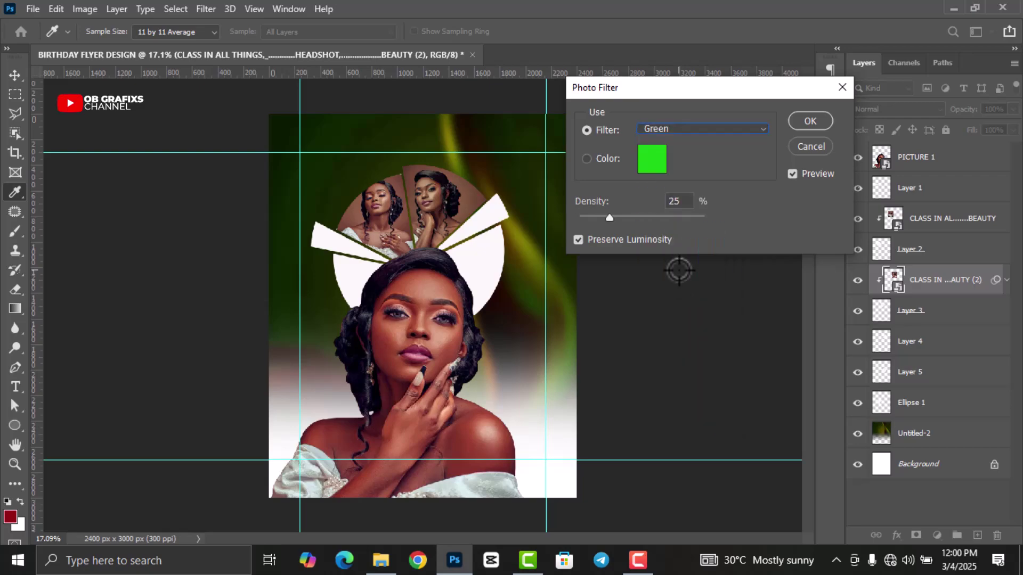
left_click_drag(609, 216, 628, 218)
scroll(682, 202, "up", 3)
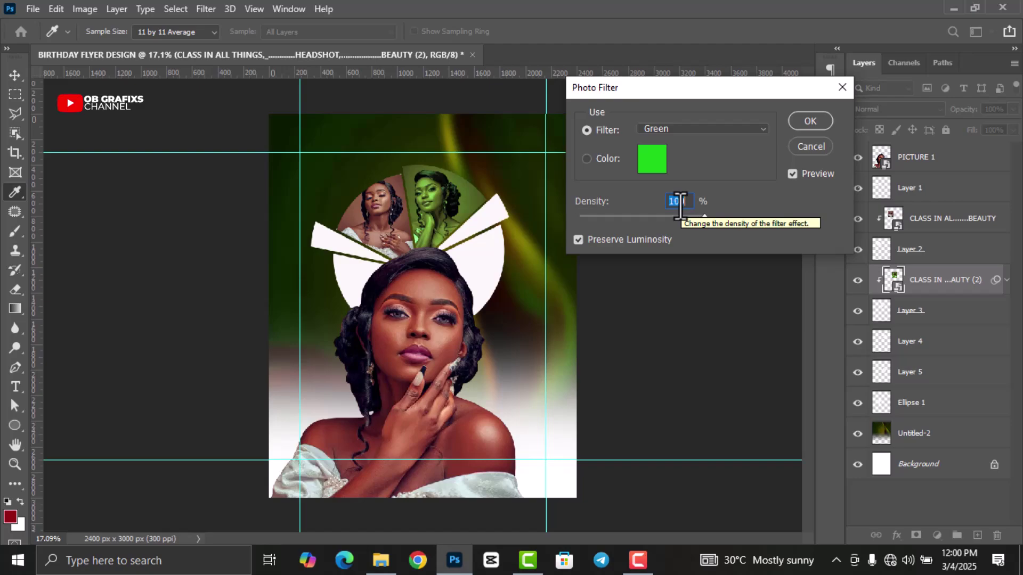
left_click(809, 120)
left_click(664, 276)
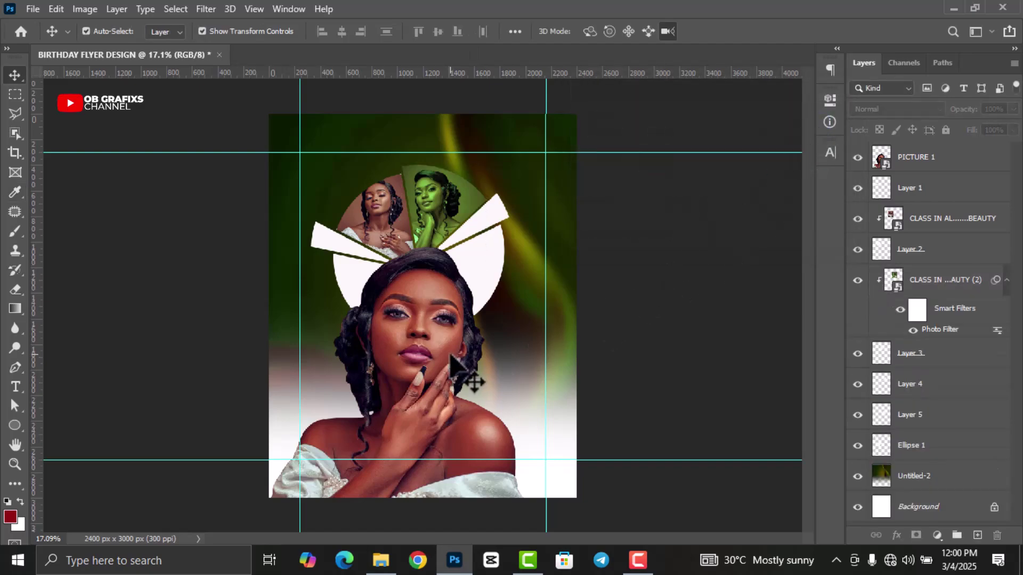
Add a Gradient Overlay to Layer 5 with its dark stop set to 060E00.
left_click(486, 260)
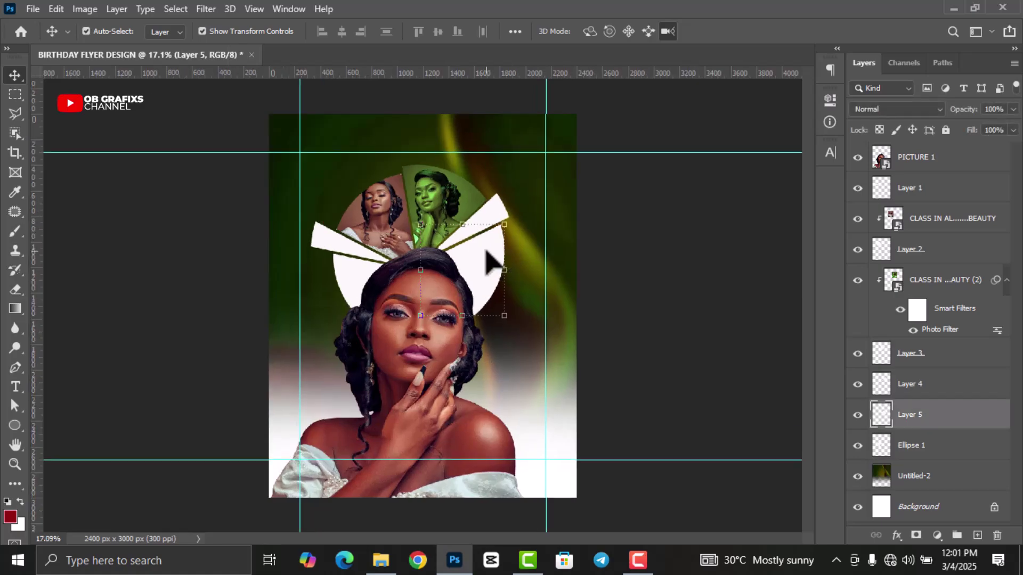
left_click(896, 534)
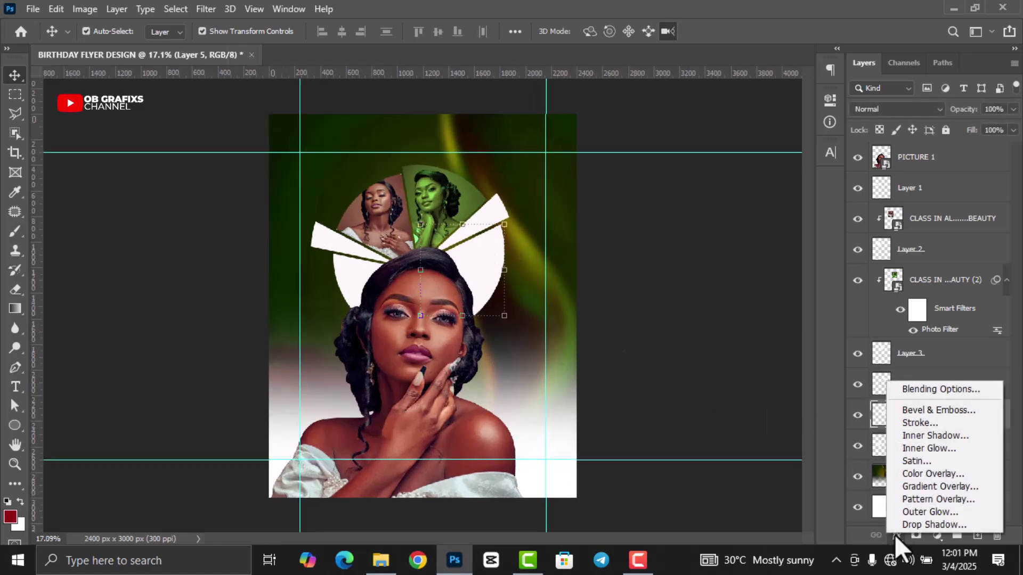
left_click(911, 490)
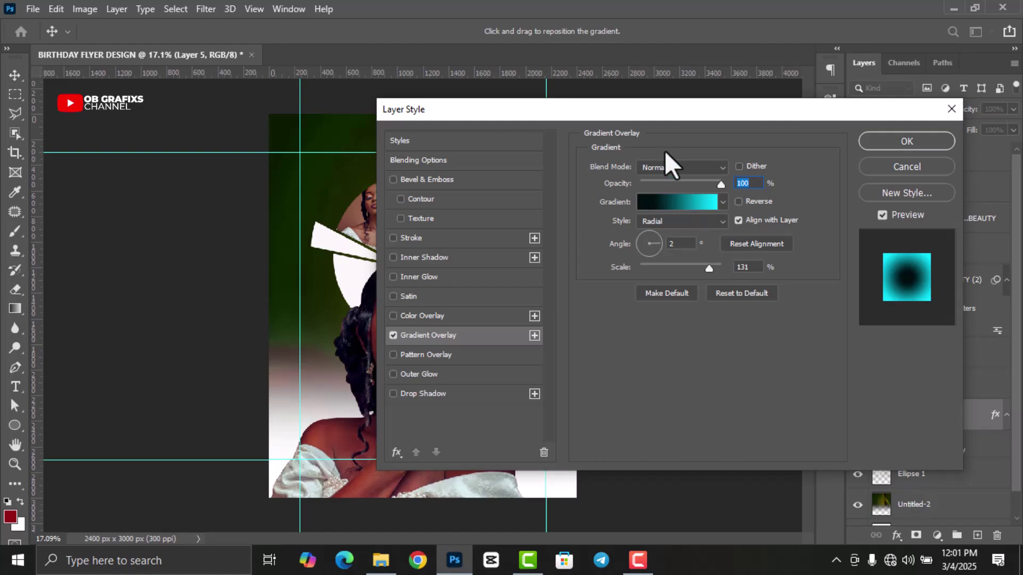
left_click_drag(630, 118, 755, 125)
left_click(786, 209)
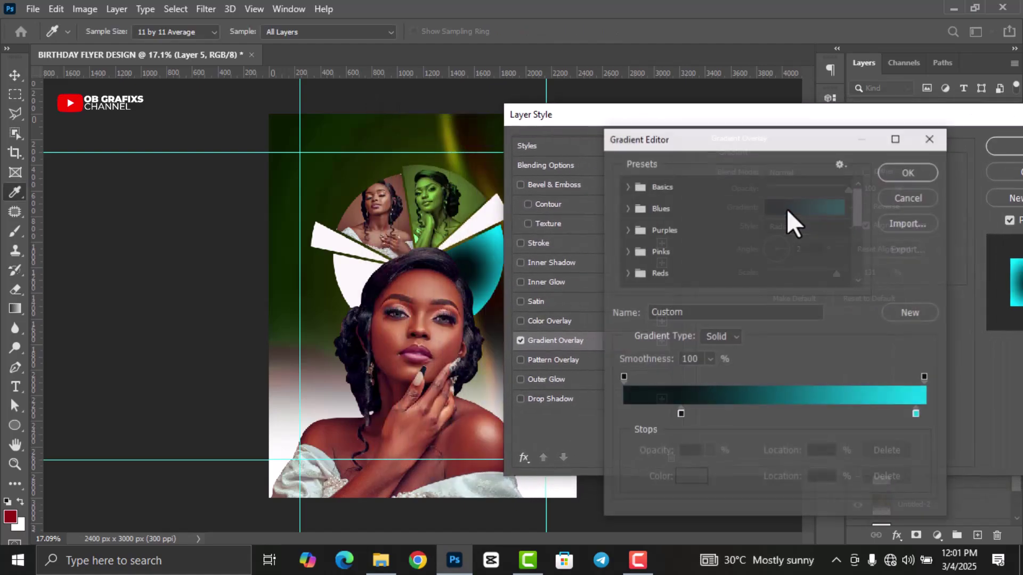
double_click(679, 414)
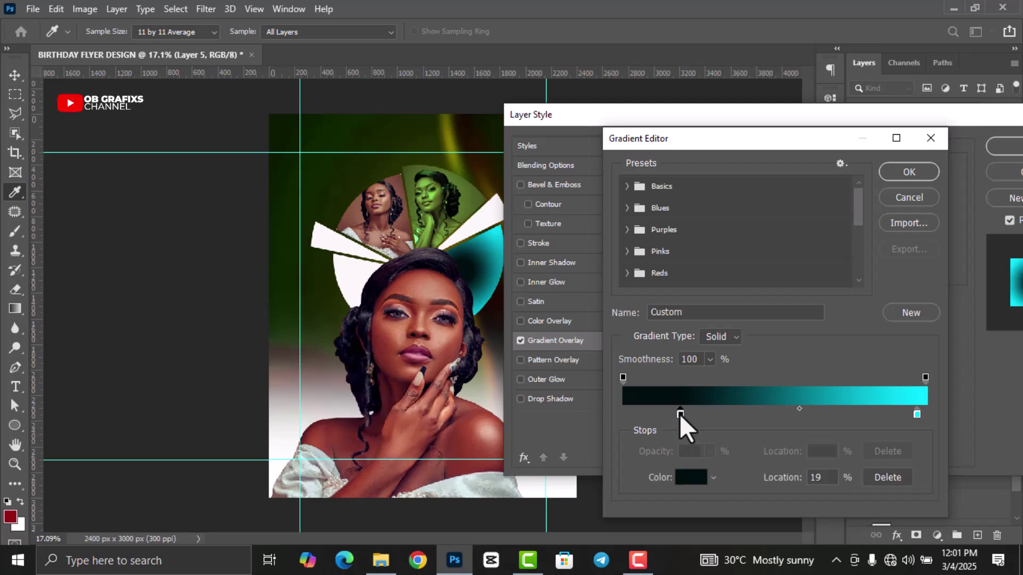
type("0")
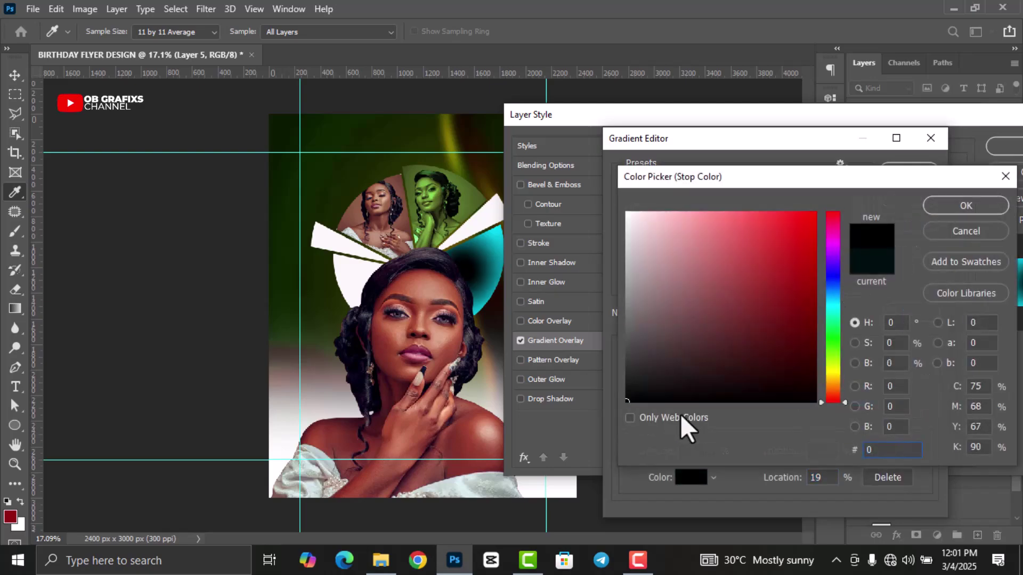
type("60")
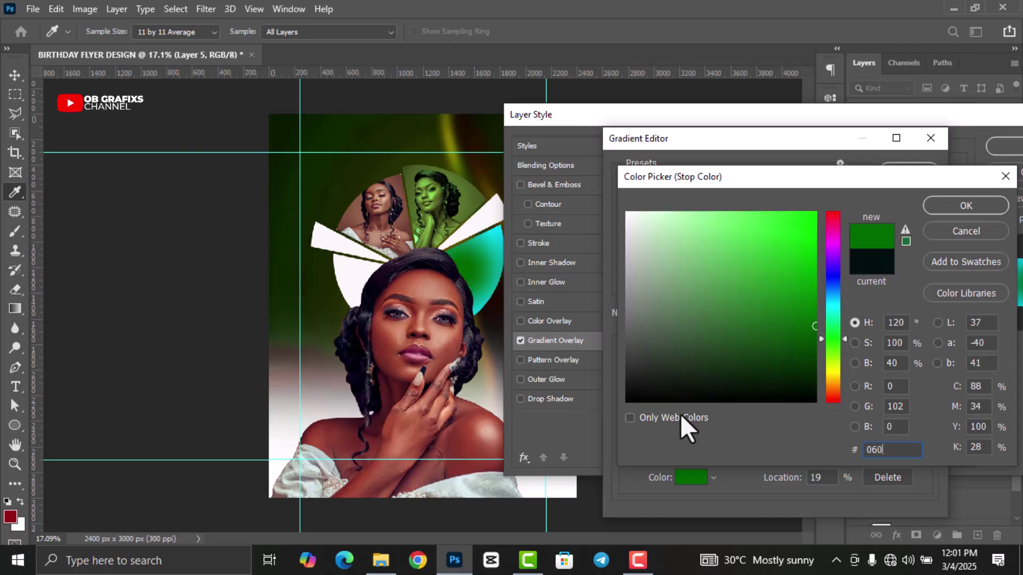
type("E00")
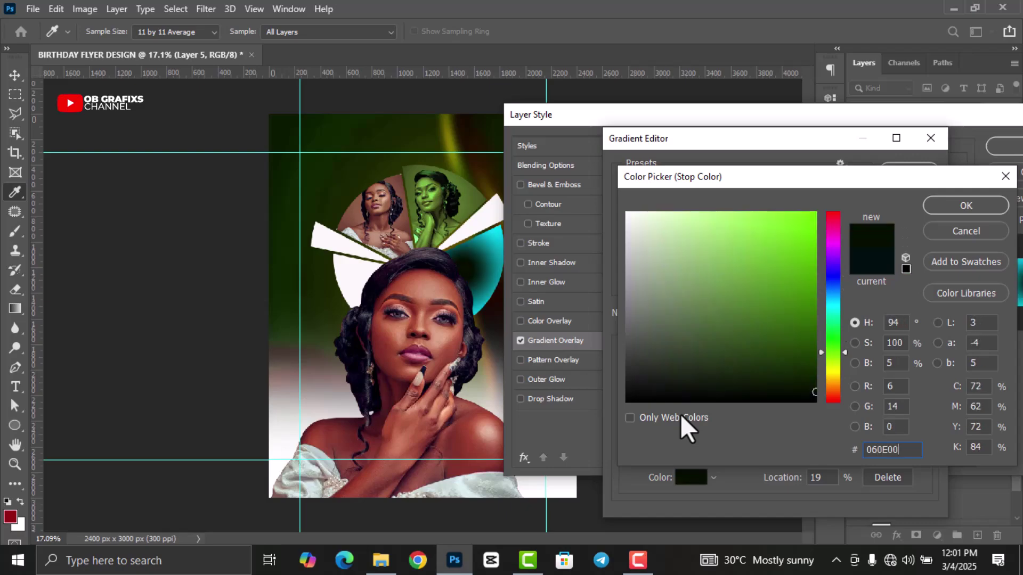
left_click(949, 213)
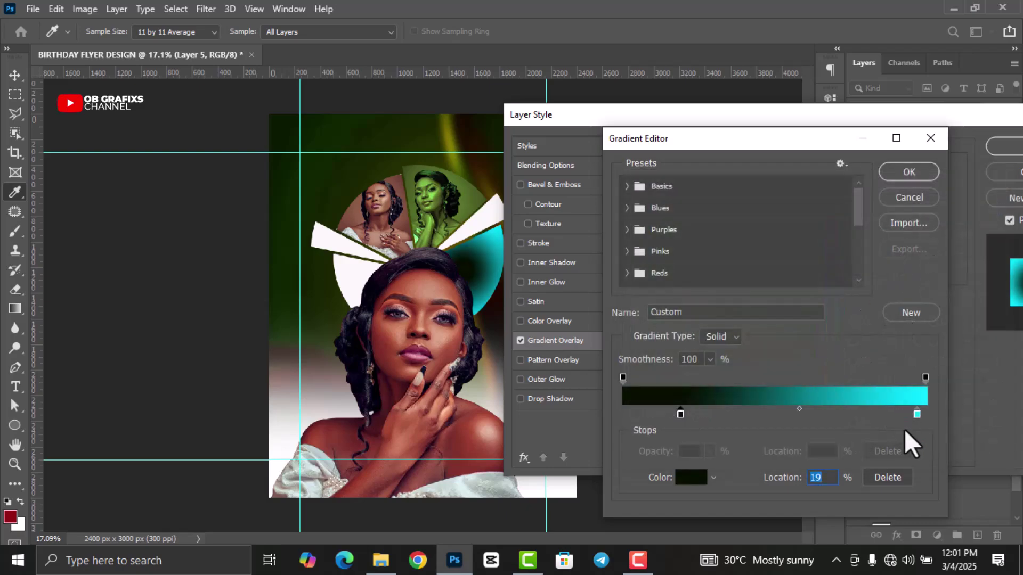
Set the other gradient stop to yellow FCF900, angle 70°, and apply the overlay.
left_click(916, 415)
double_click(915, 415)
type("FC")
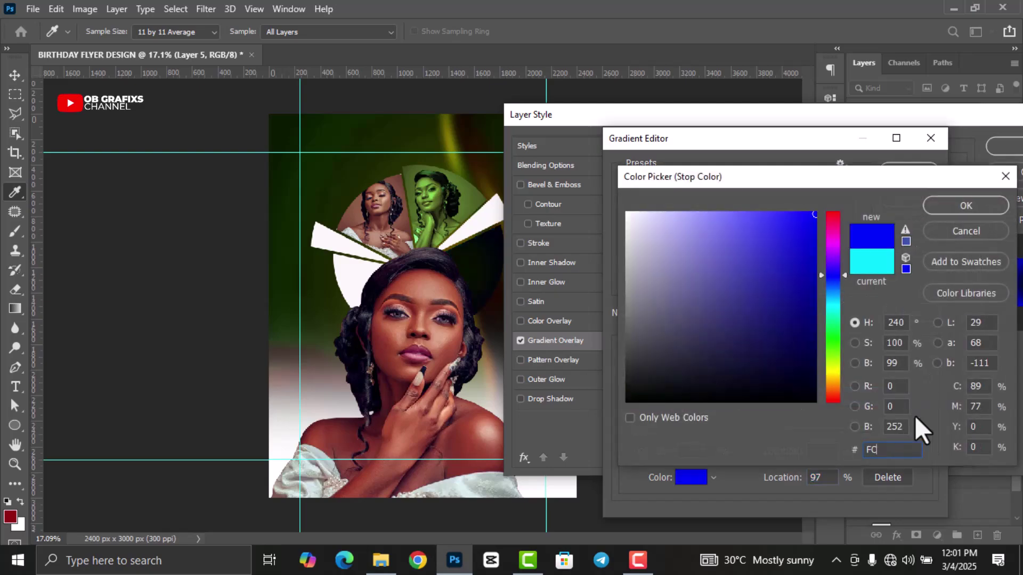
type("F")
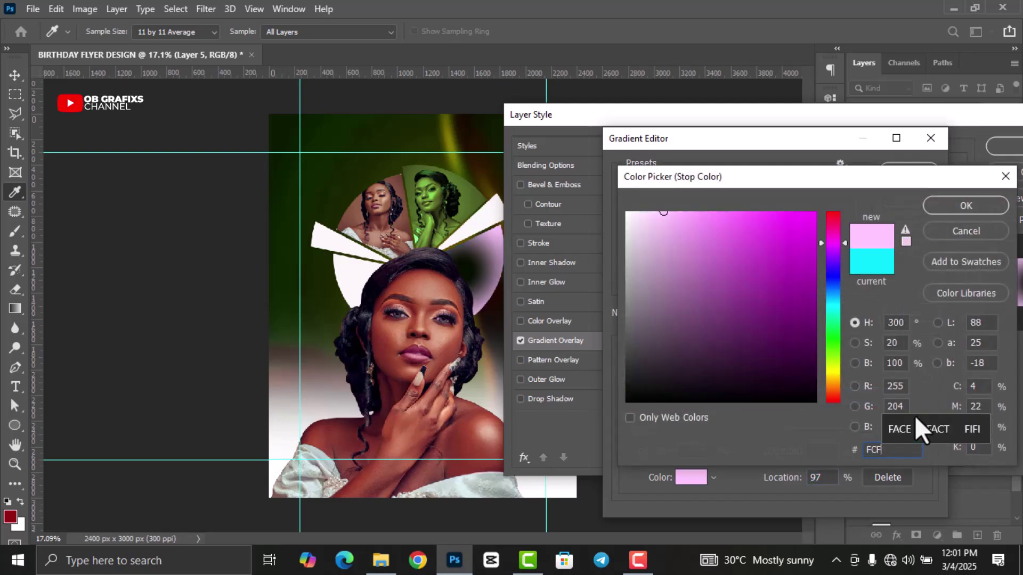
type("900")
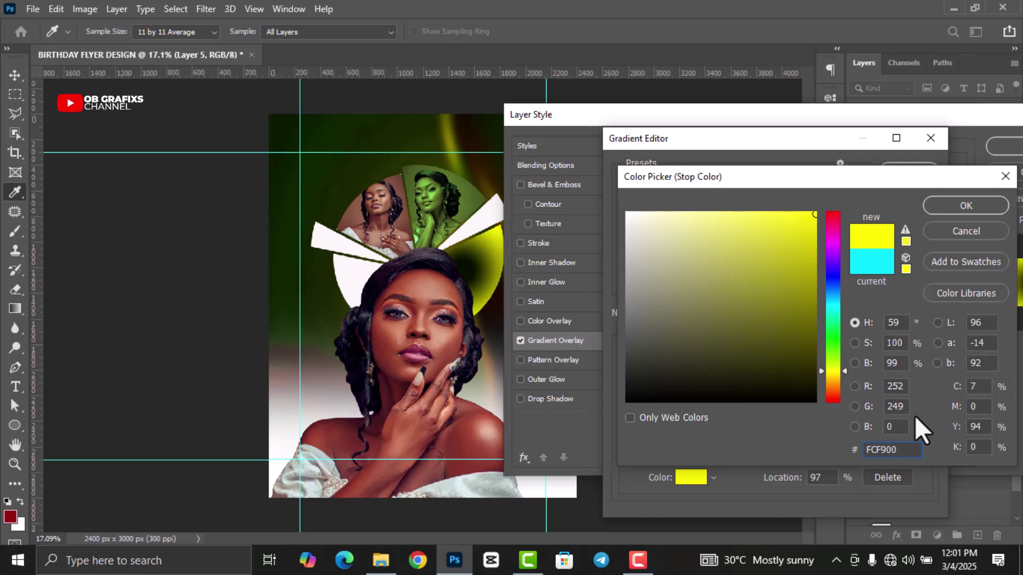
left_click(951, 206)
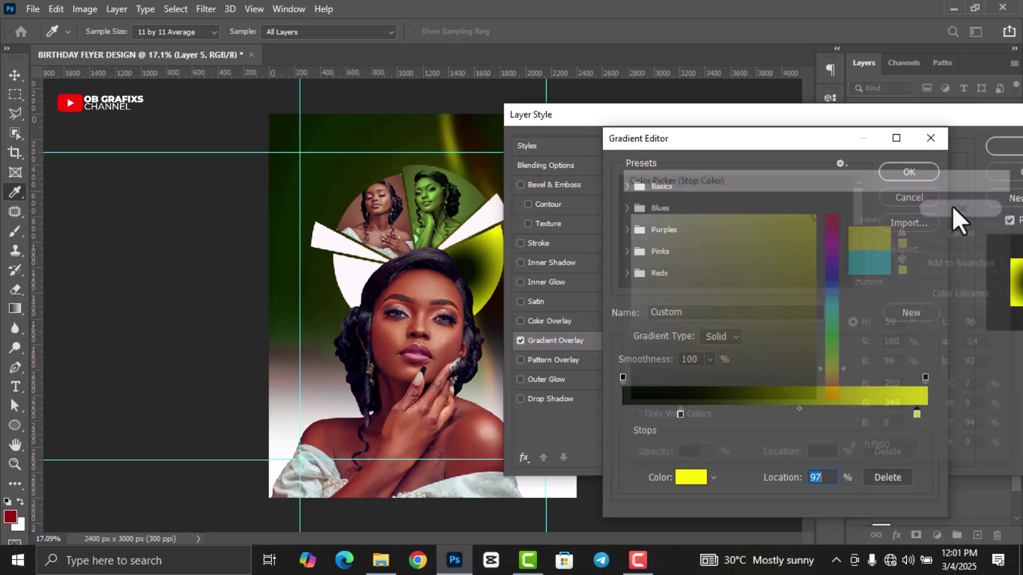
left_click(905, 173)
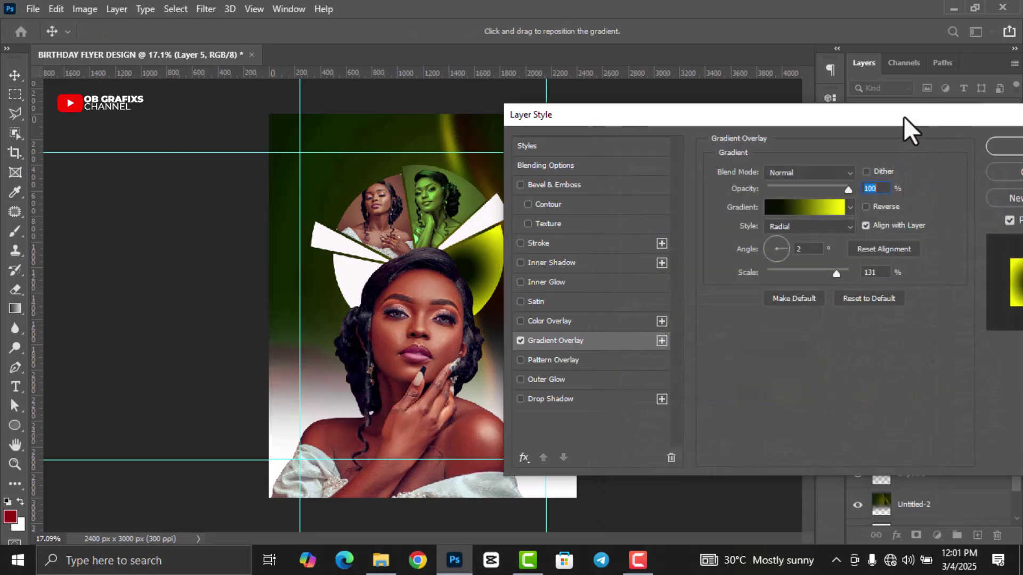
left_click_drag(903, 117, 845, 119)
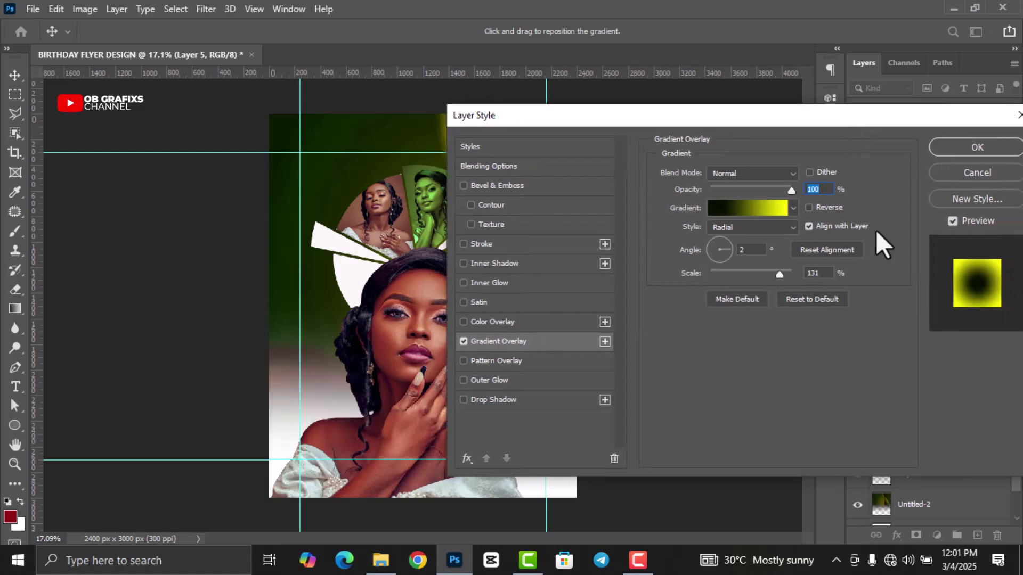
left_click(743, 253)
type("0")
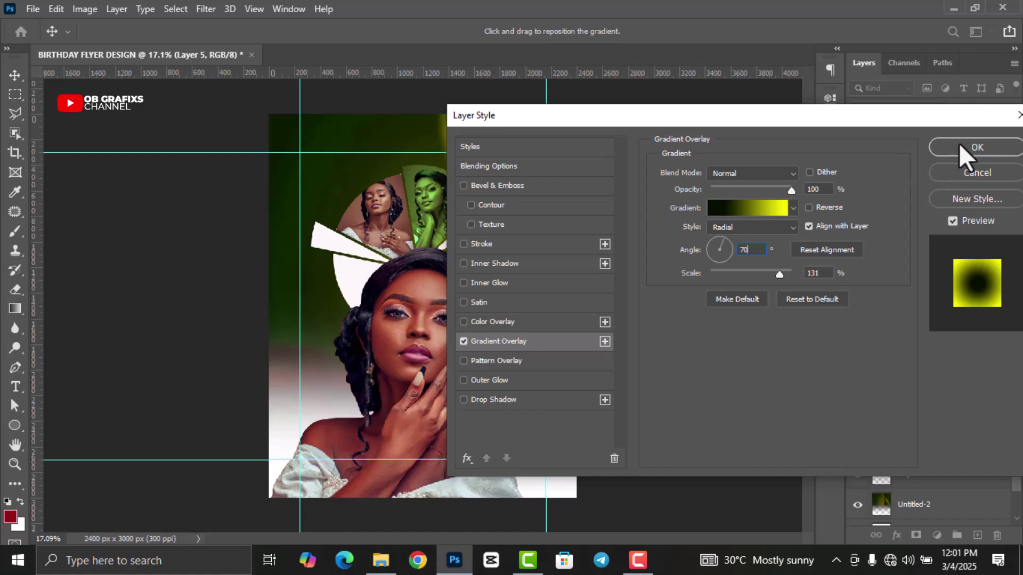
left_click(969, 150)
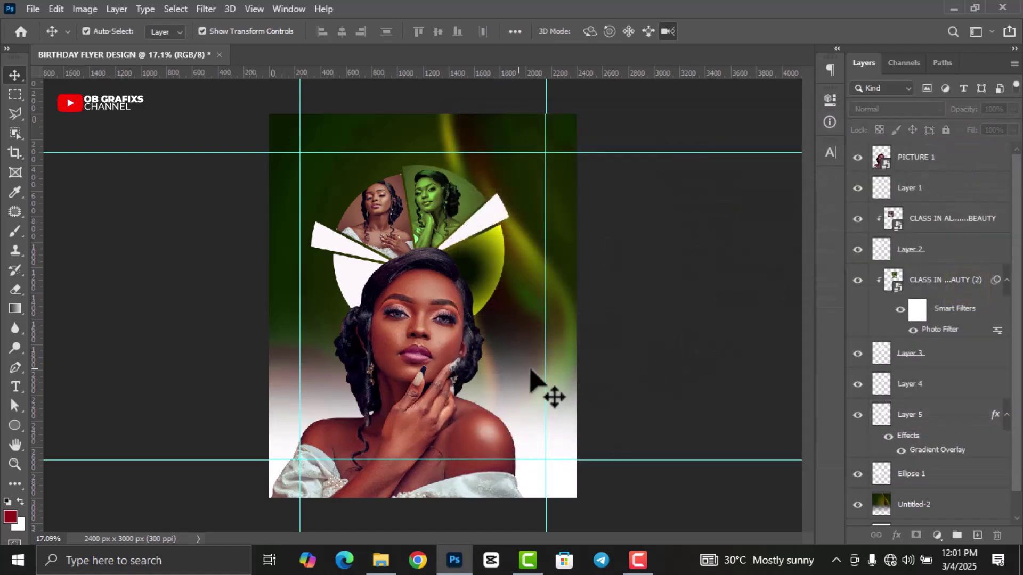
Add a Gradient Overlay to Ellipse 1 with its dark stop set to 010E10.
left_click(360, 288)
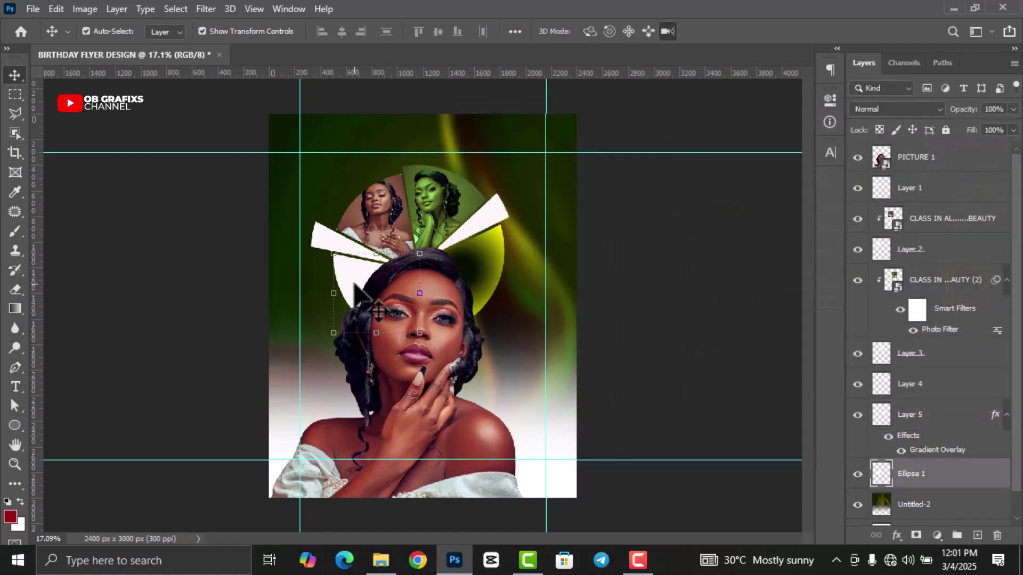
left_click(896, 535)
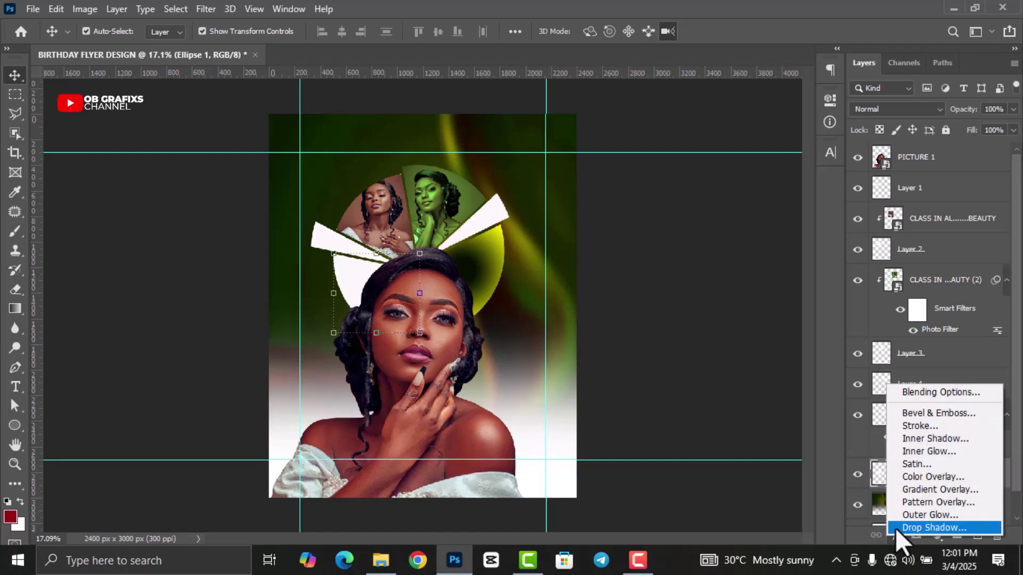
left_click(912, 488)
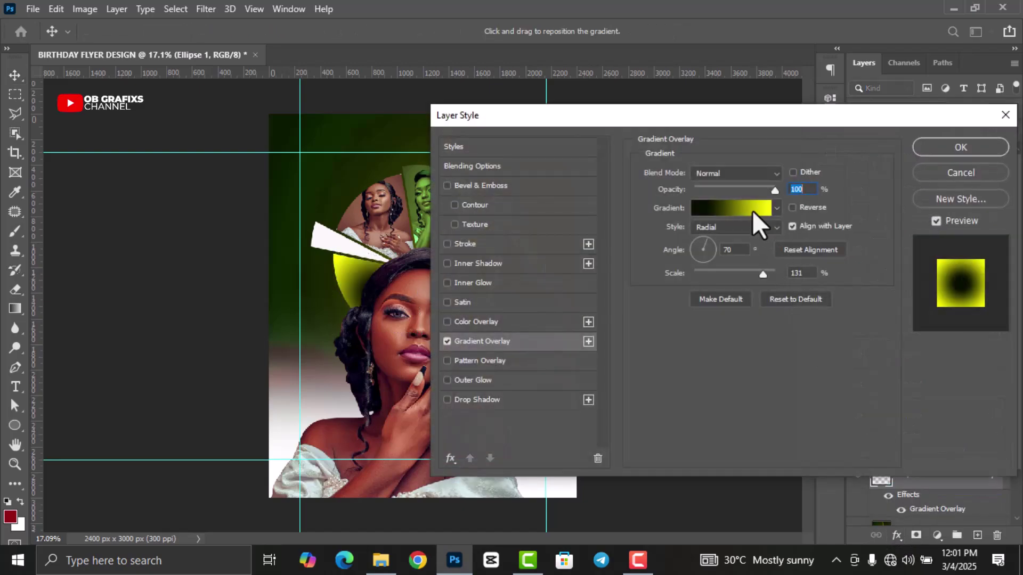
left_click(752, 210)
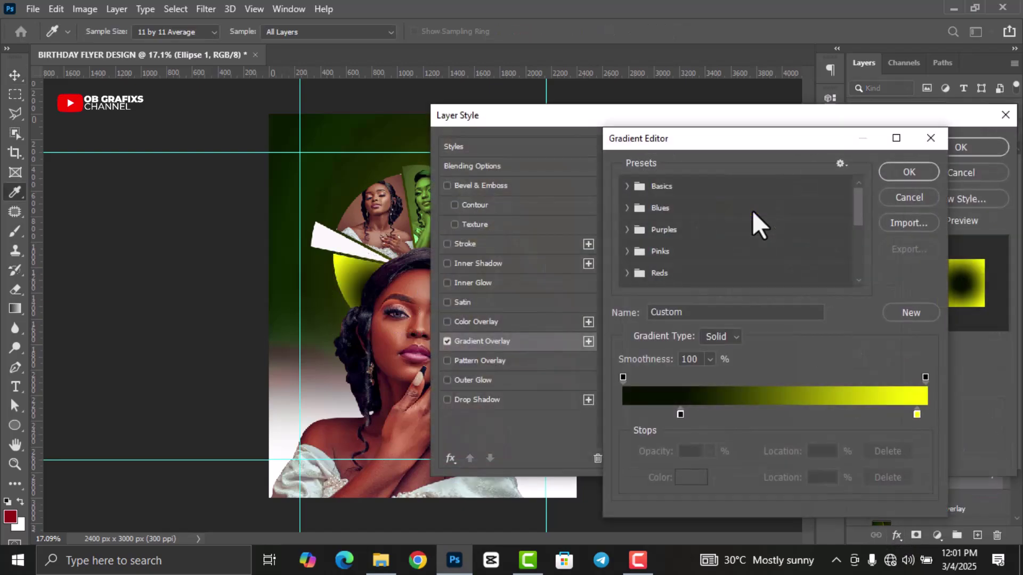
double_click(680, 415)
type("010")
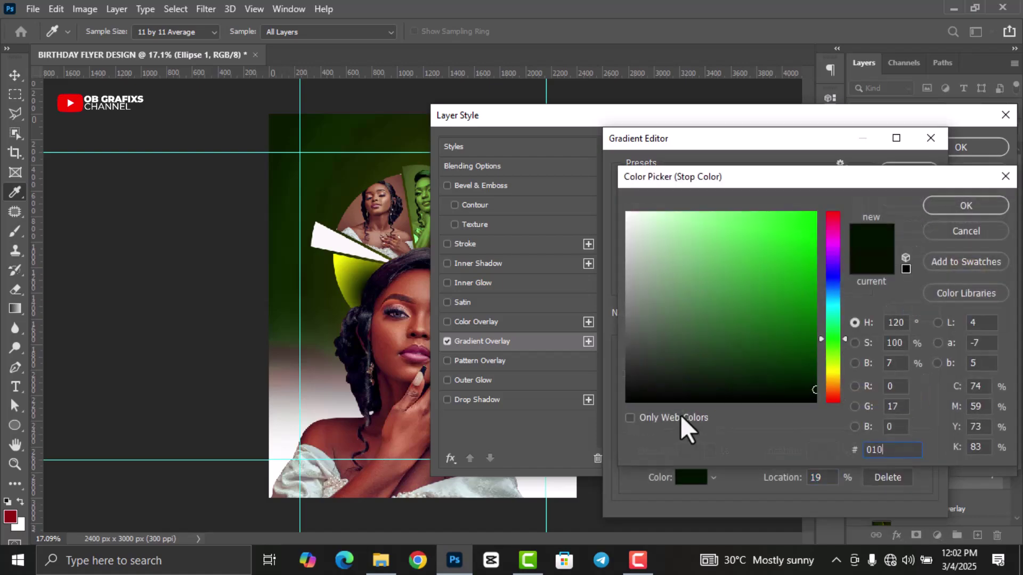
type("E10")
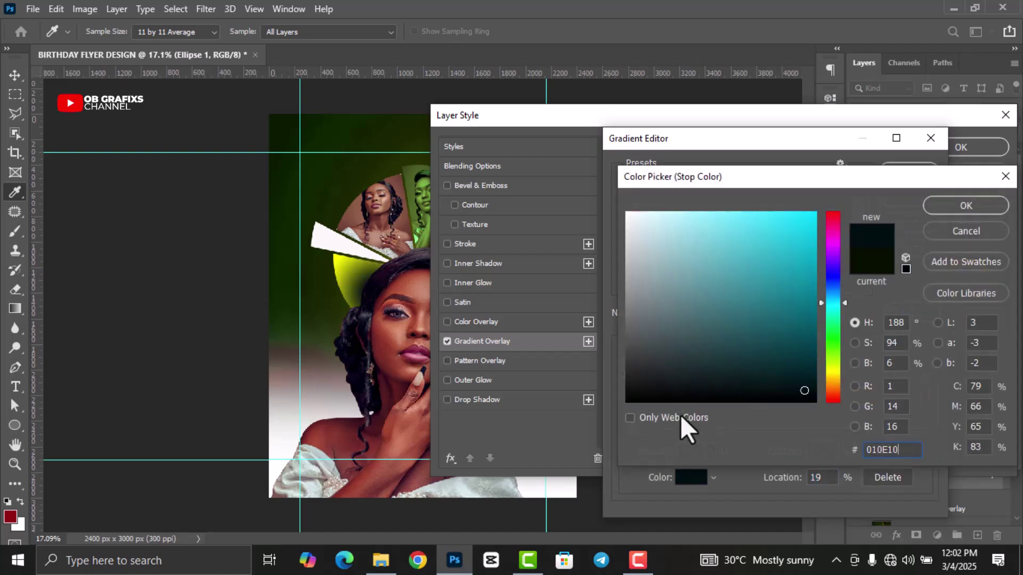
left_click(967, 205)
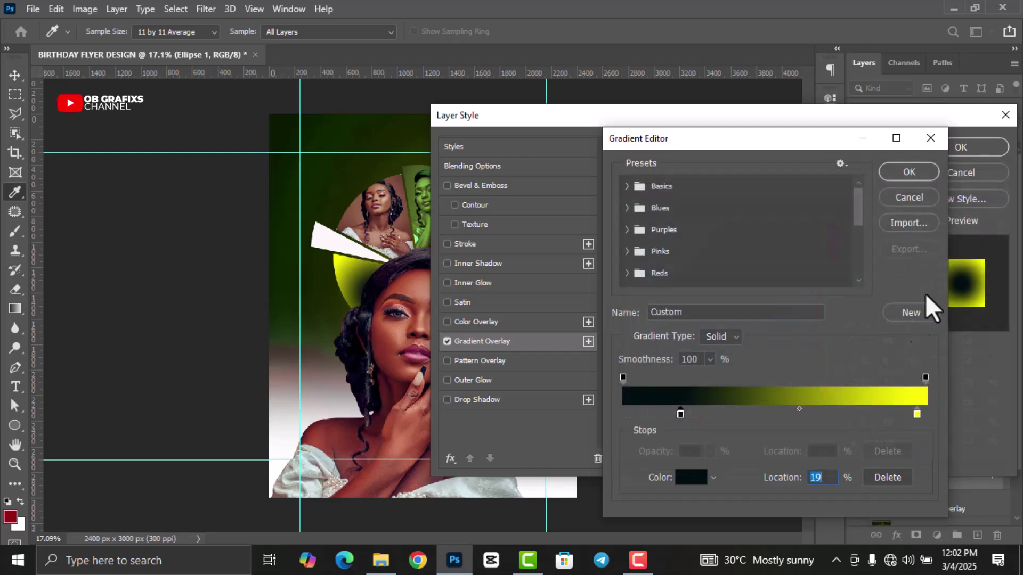
Set the right gradient stop to cyan 05E5FF, angle 2°, and apply the overlay.
left_click(916, 414)
double_click(916, 414)
type("0")
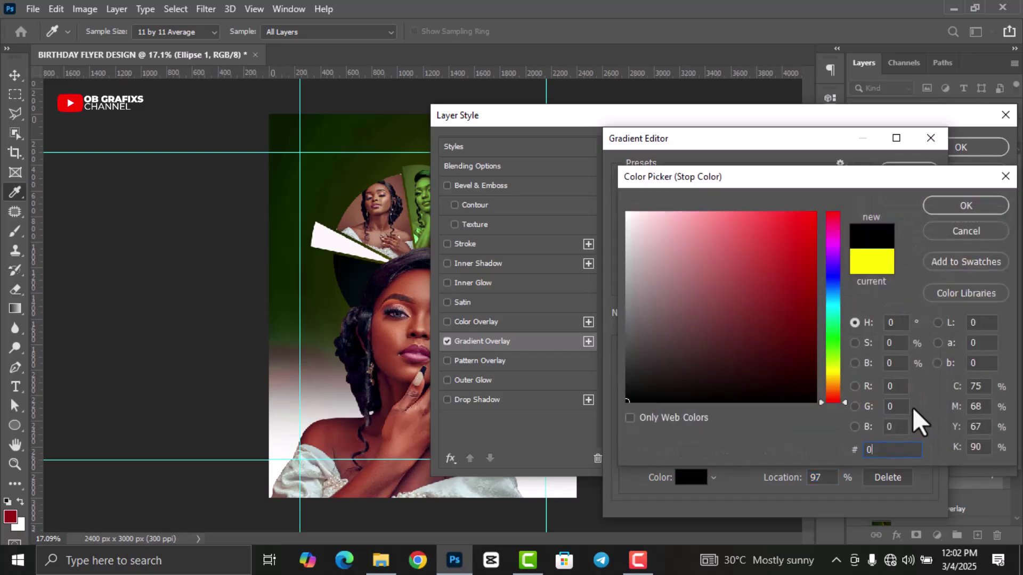
type("5E5")
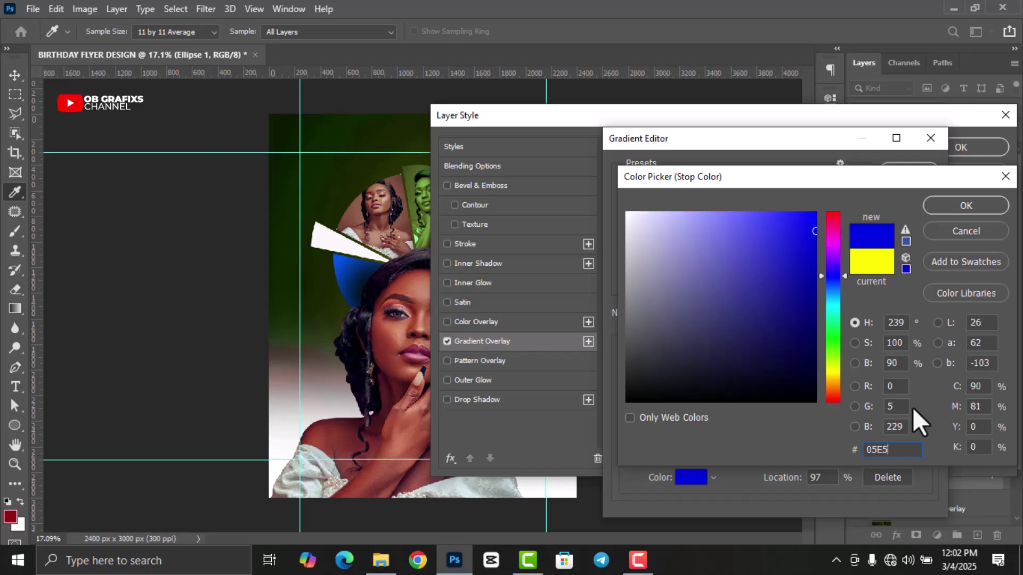
type("FF")
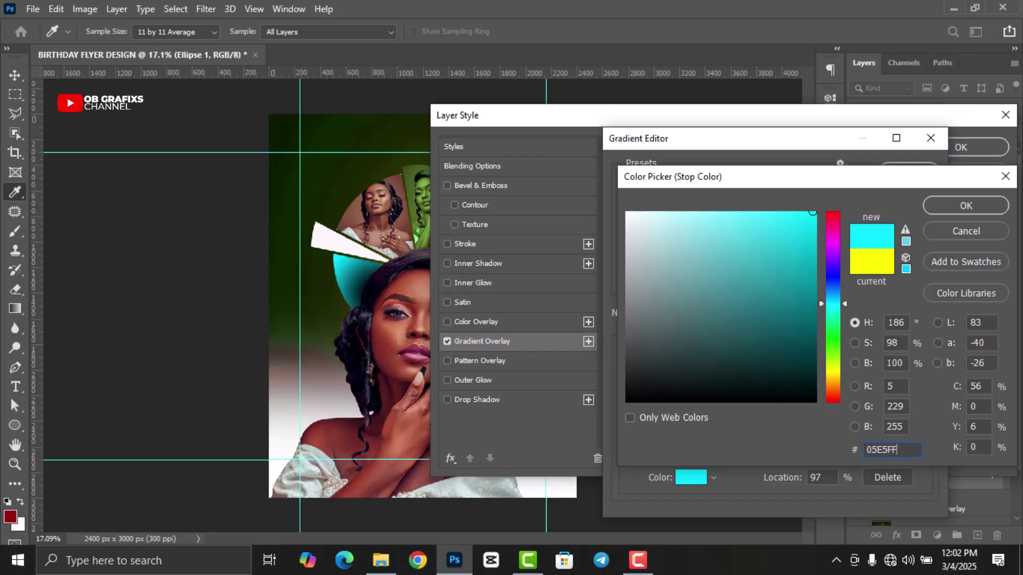
left_click(957, 207)
left_click(905, 174)
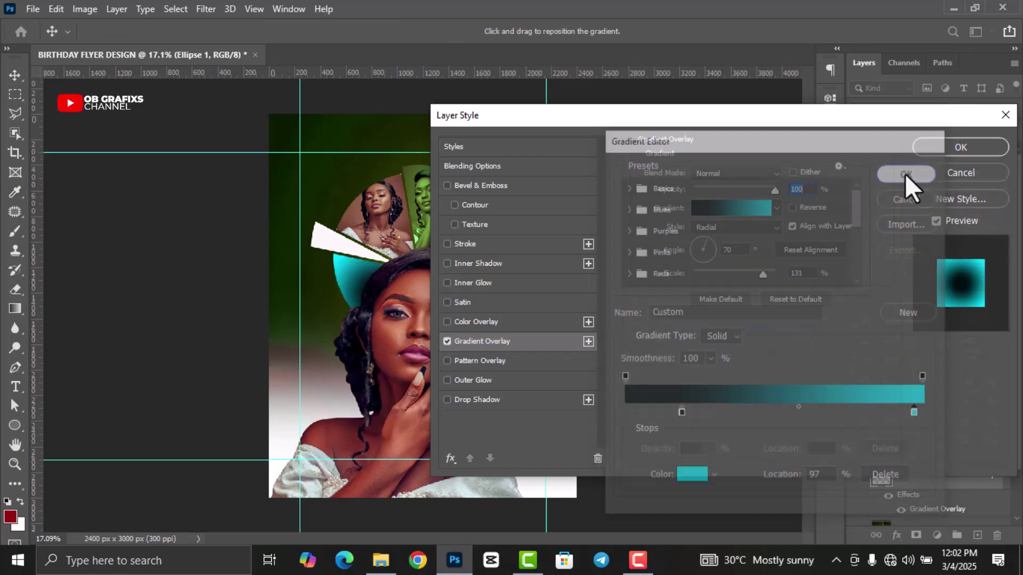
left_click_drag(734, 249, 710, 250)
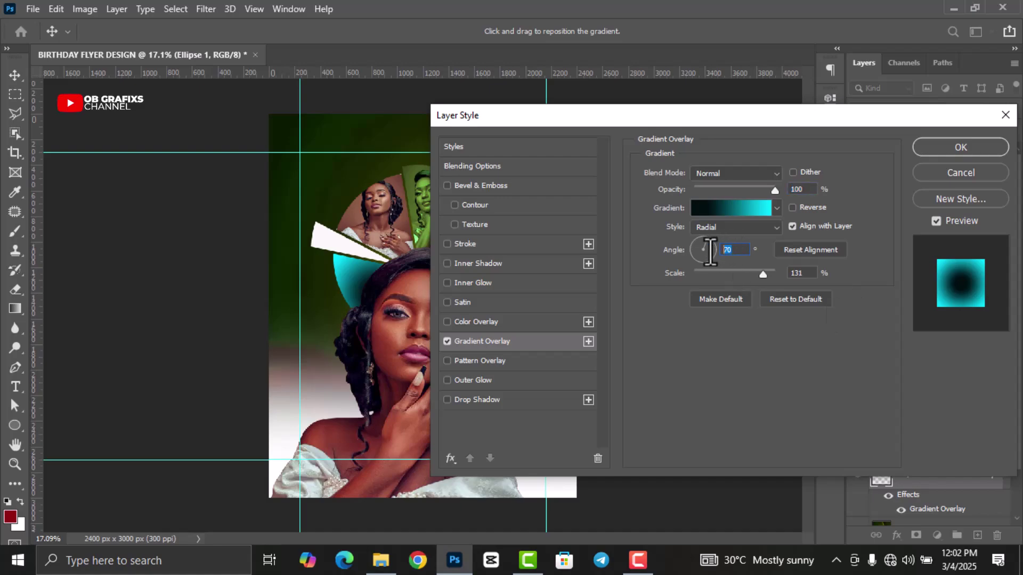
type("2")
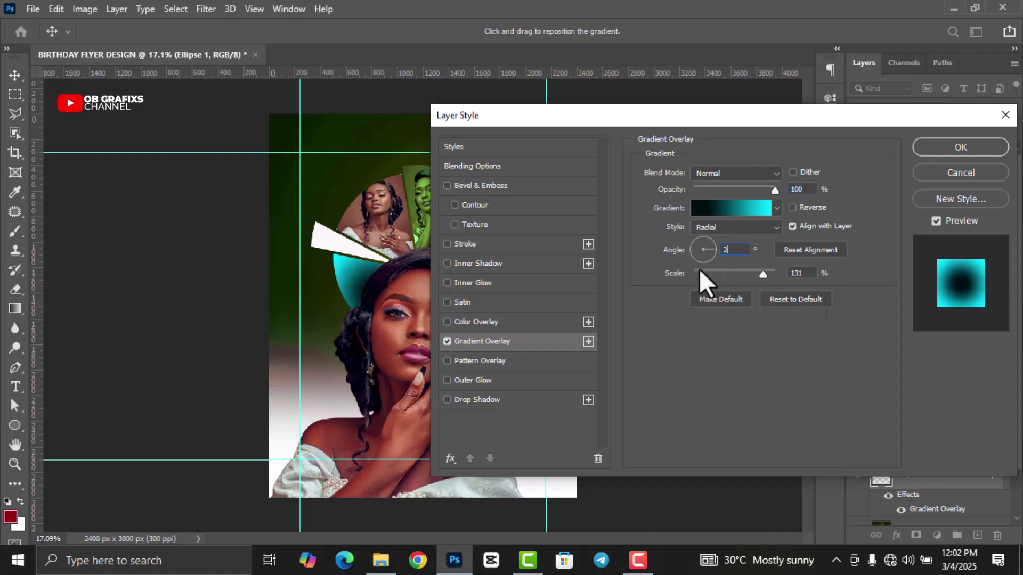
left_click(958, 148)
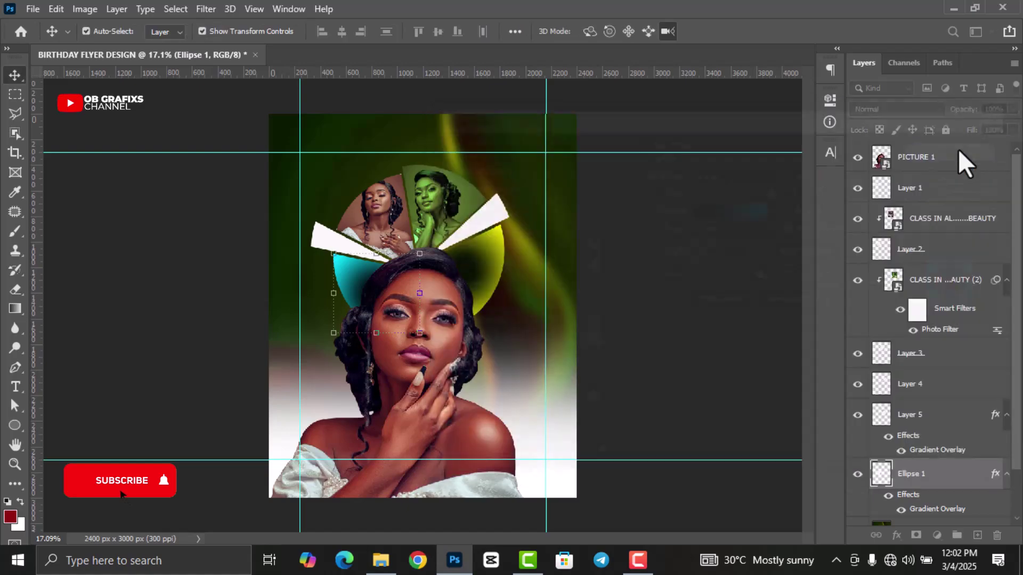
Apply a cyan 05E5FF Color Overlay to the left ray on Layer 1.
left_click(327, 241)
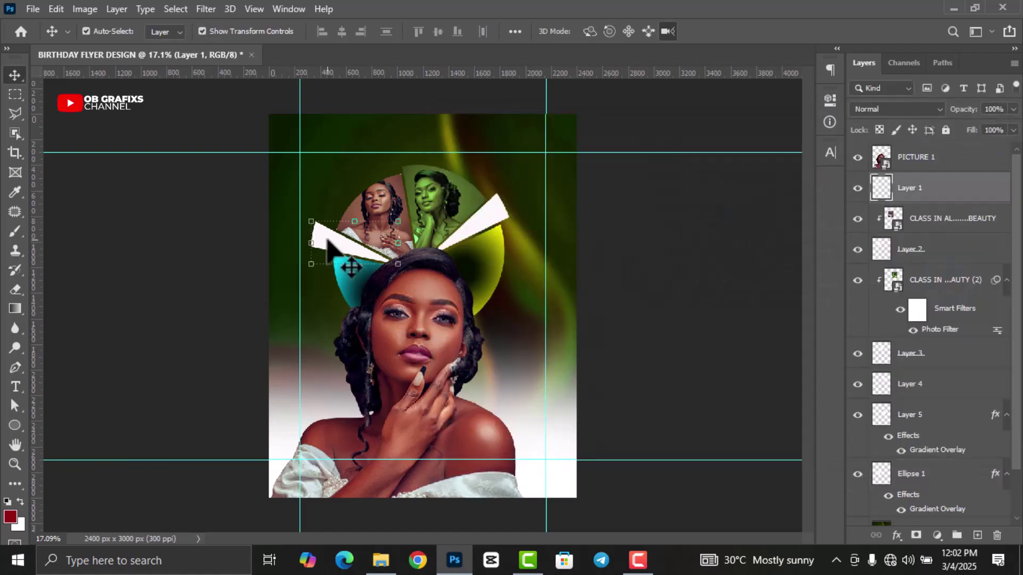
left_click(900, 535)
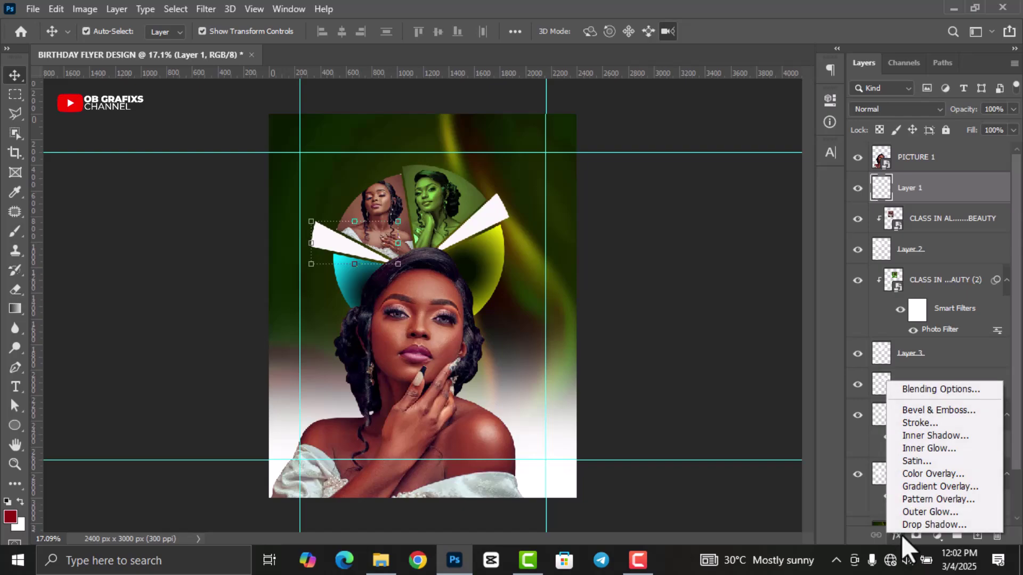
left_click(915, 471)
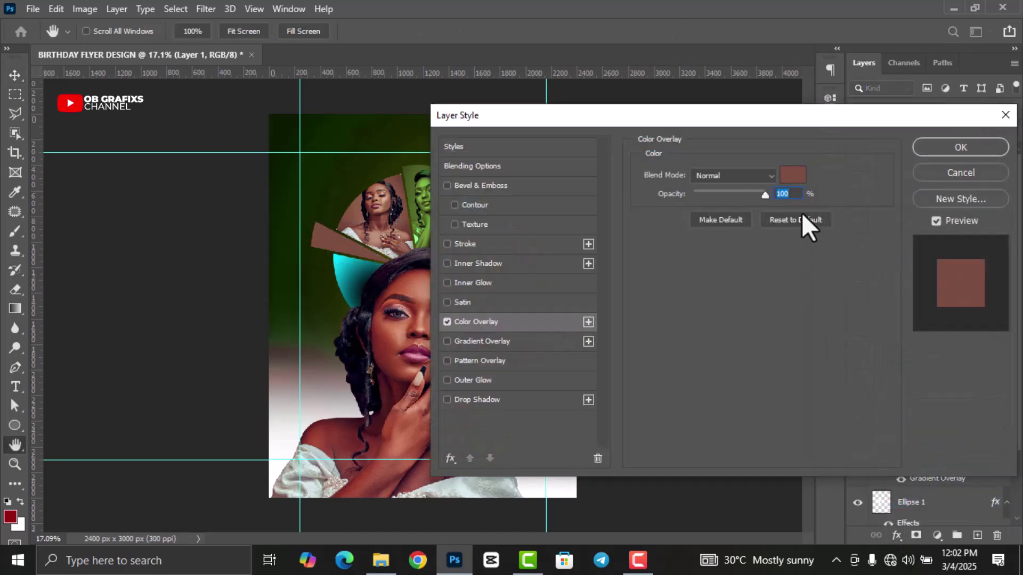
left_click(792, 175)
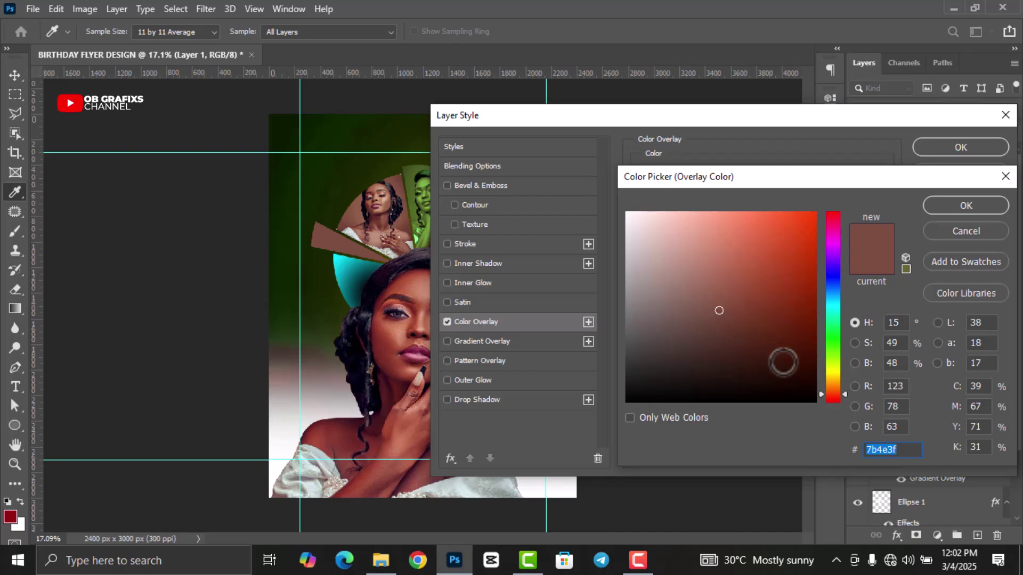
type("05E5F")
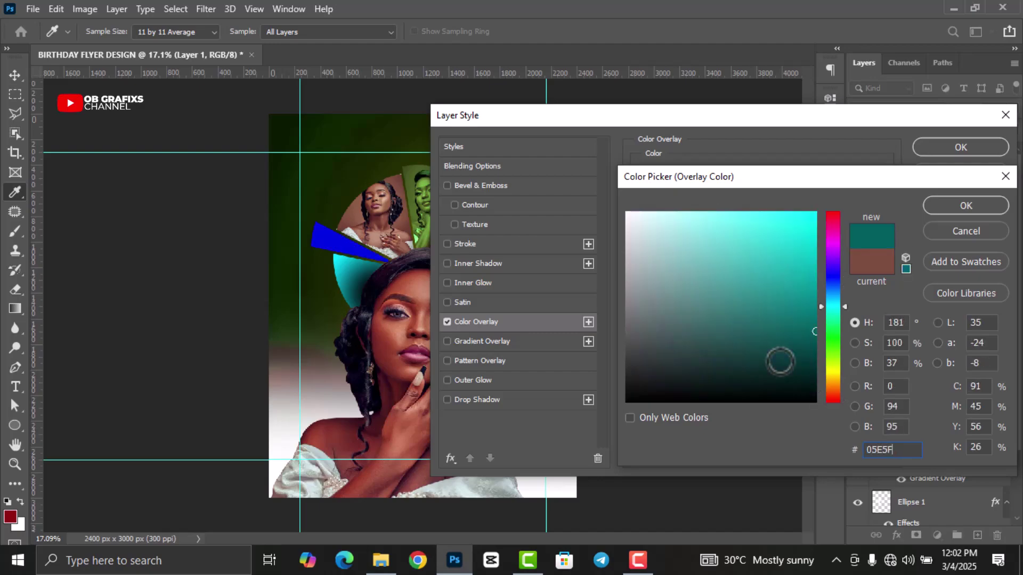
type("F")
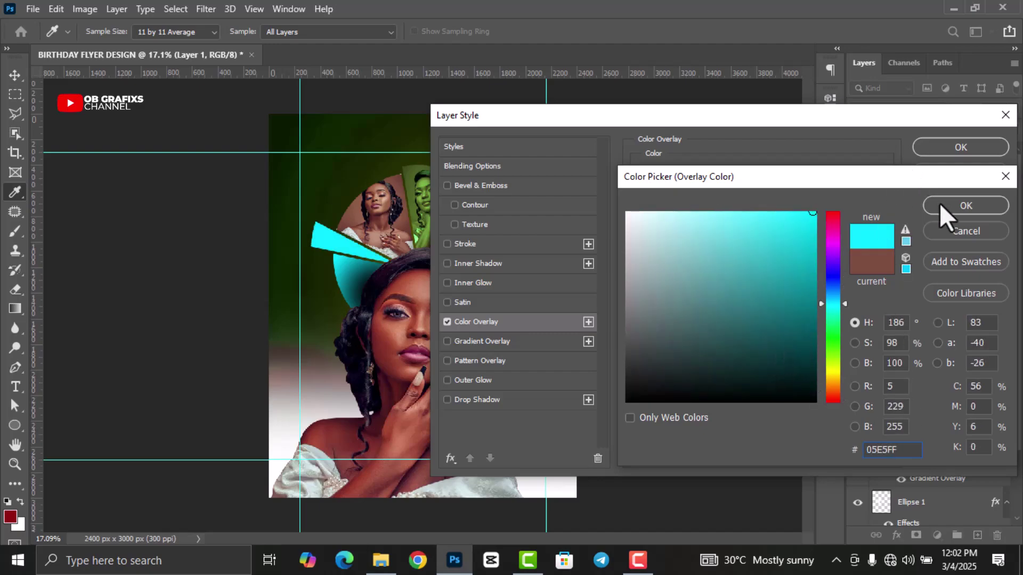
left_click(967, 208)
left_click(947, 152)
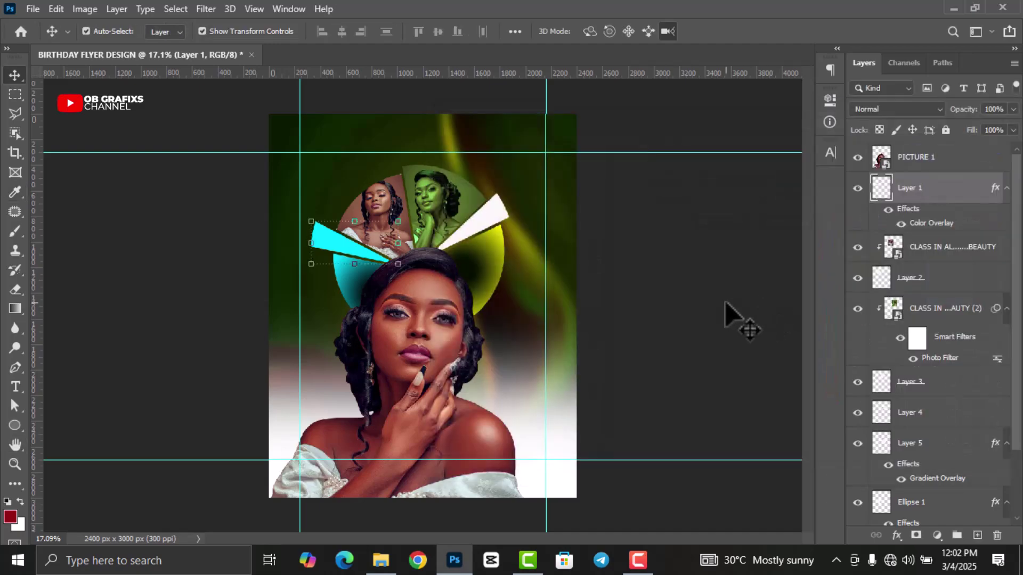
Apply a yellow FCF900 Color Overlay to the right ray on Layer 4.
left_click(496, 209)
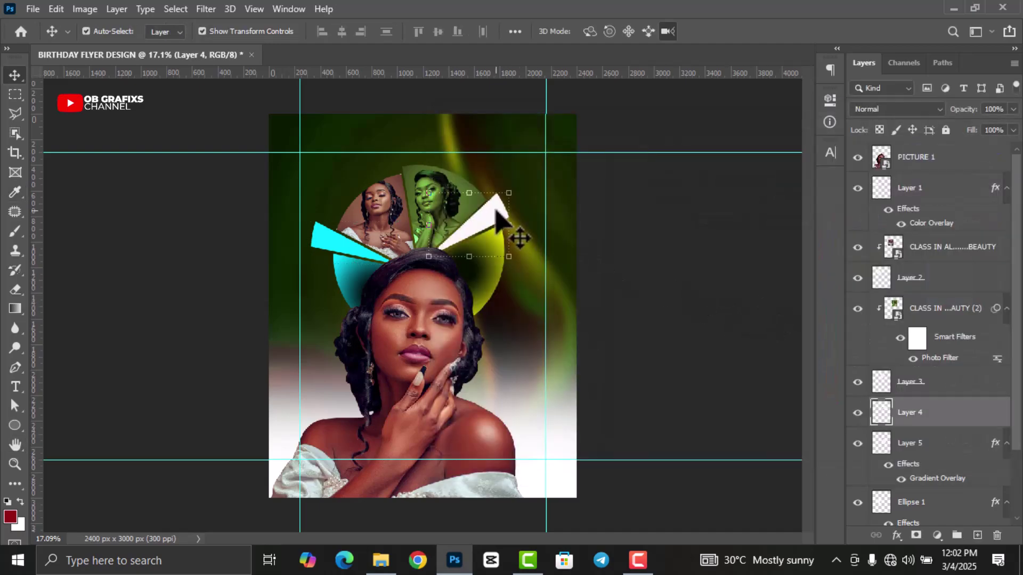
left_click(896, 534)
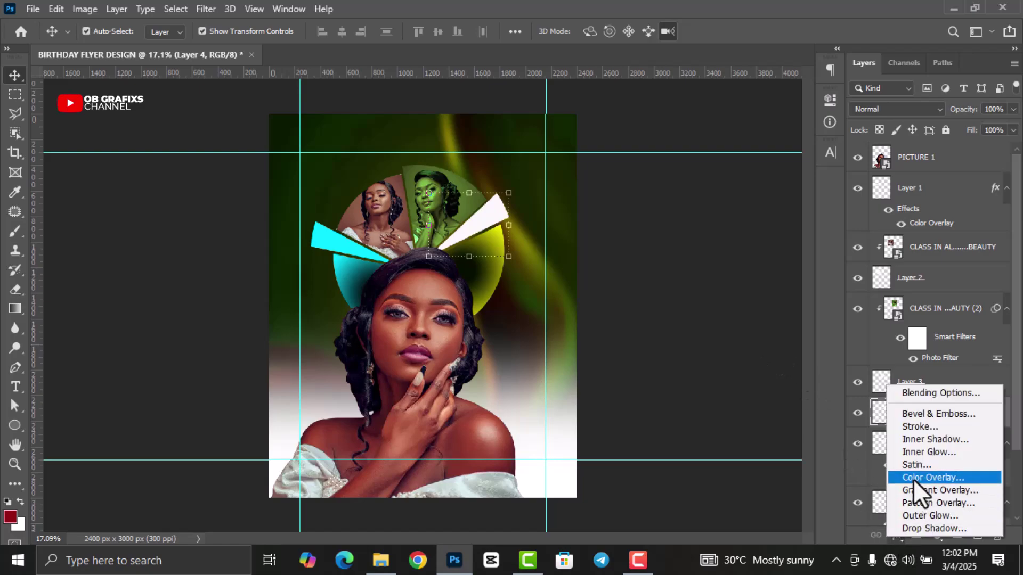
left_click(912, 478)
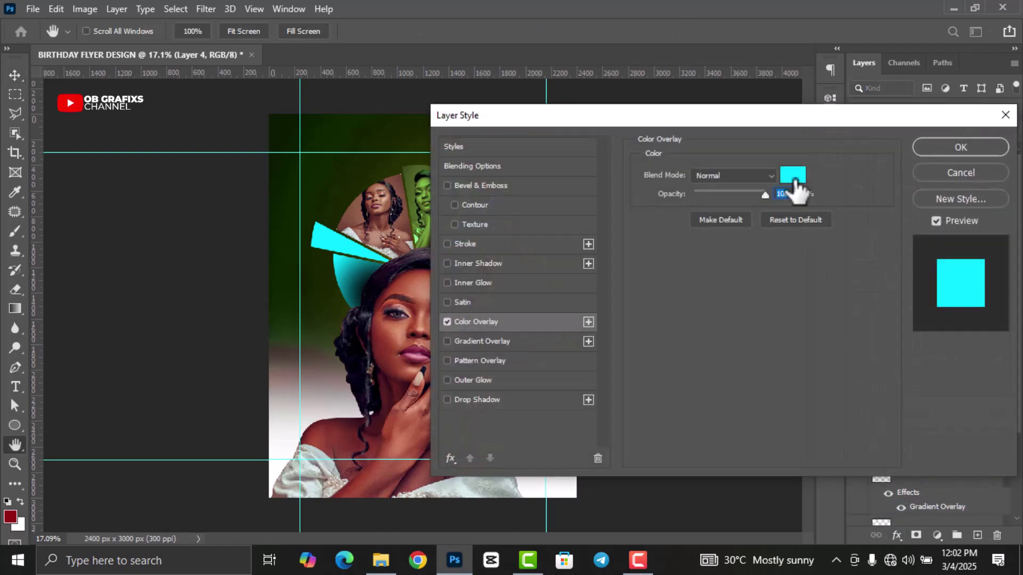
left_click(793, 179)
type("FC")
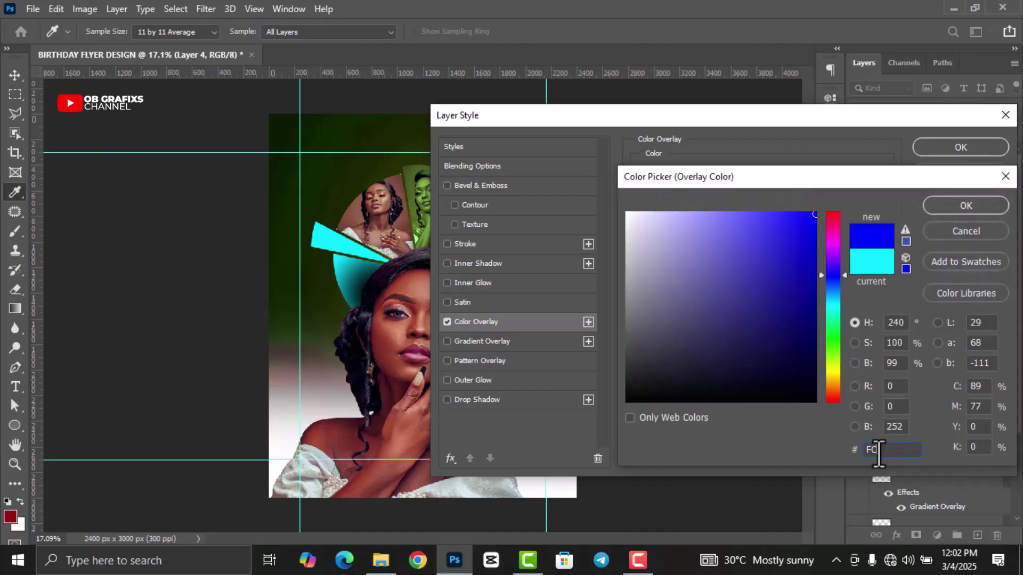
type("F900")
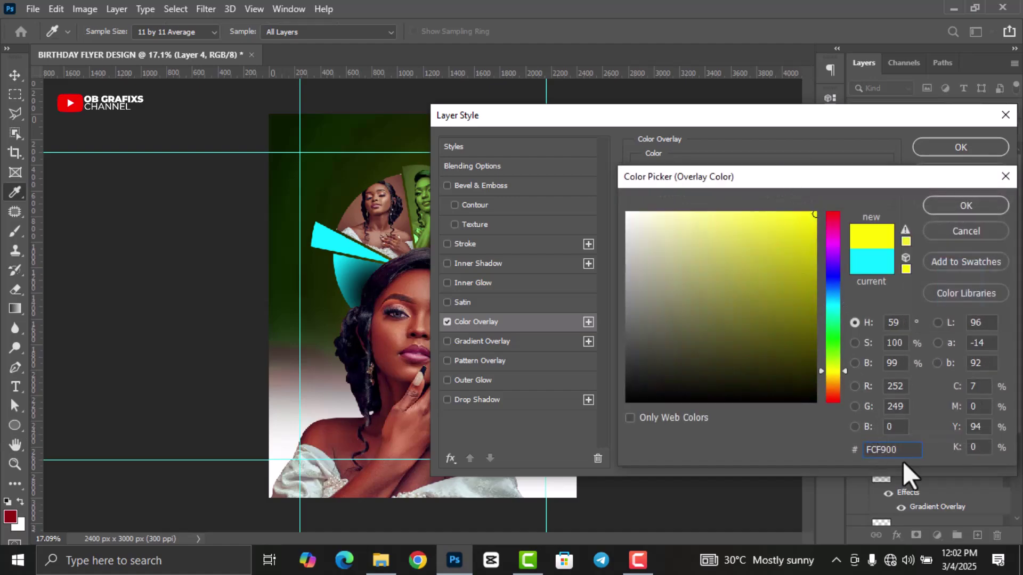
left_click(967, 205)
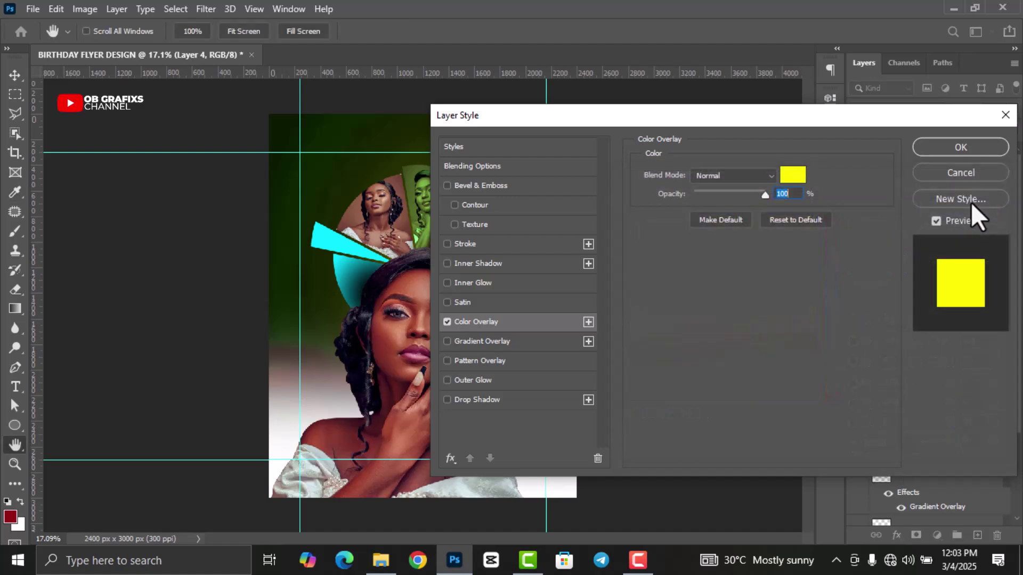
left_click(950, 145)
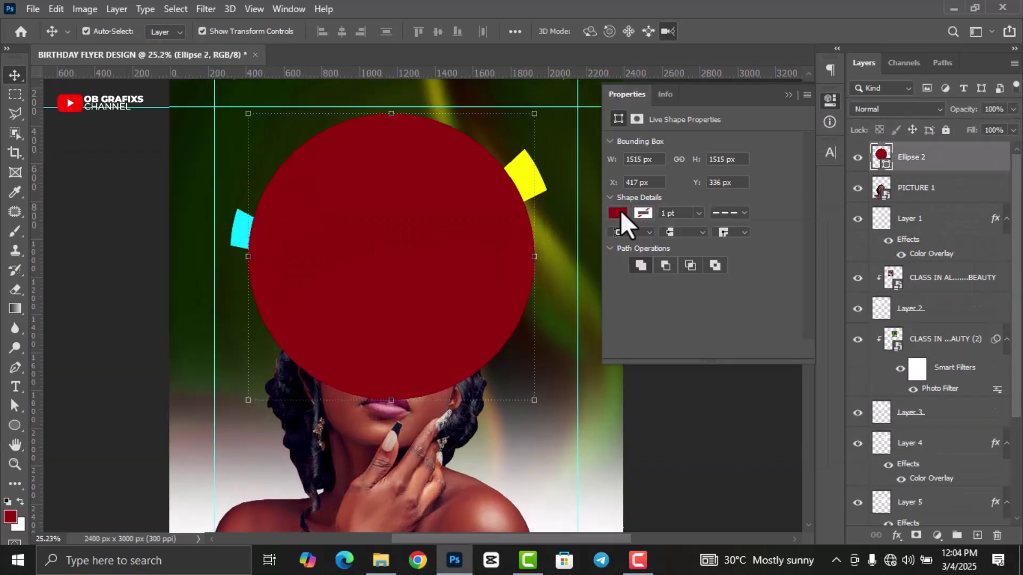
Give Ellipse 2 no fill and a solid white 3 pt stroke.
left_click(619, 212)
left_click(625, 242)
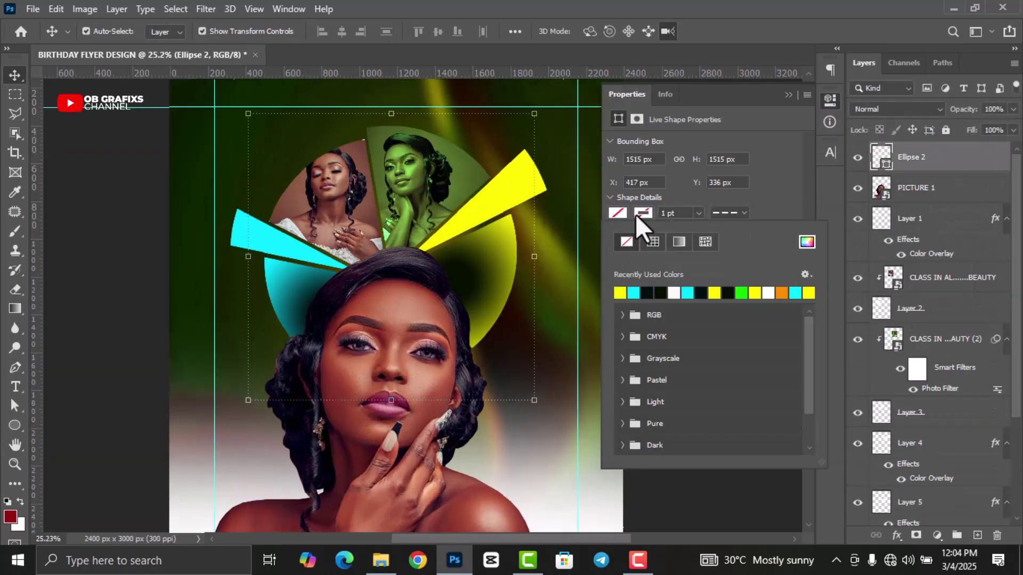
left_click(674, 293)
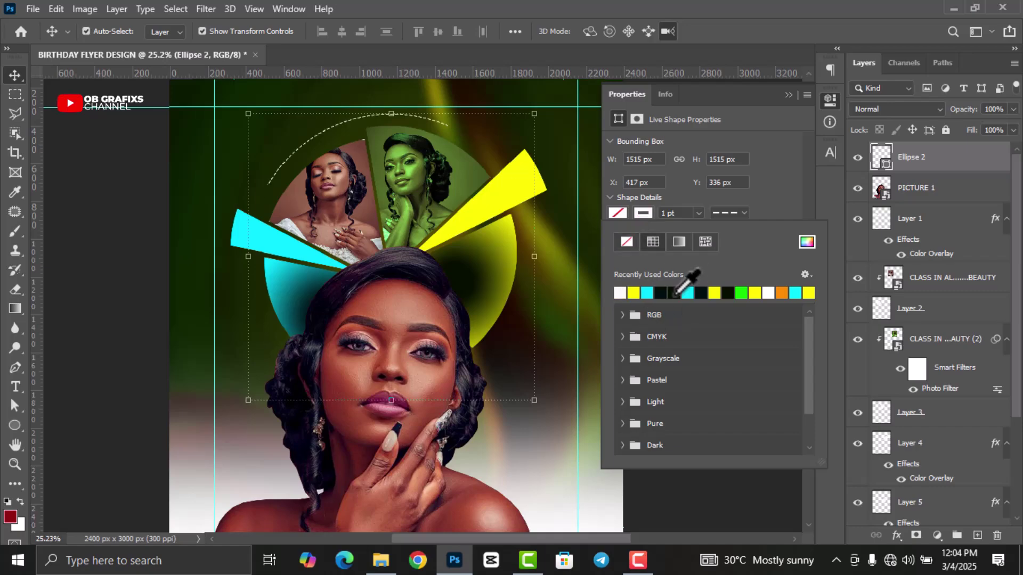
left_click(673, 214)
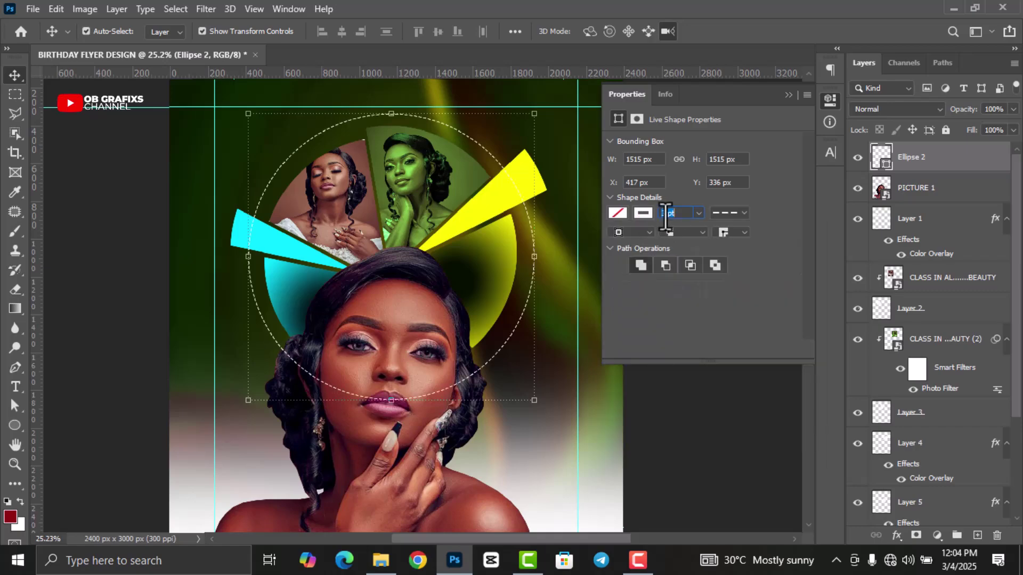
type("3")
key("Return")
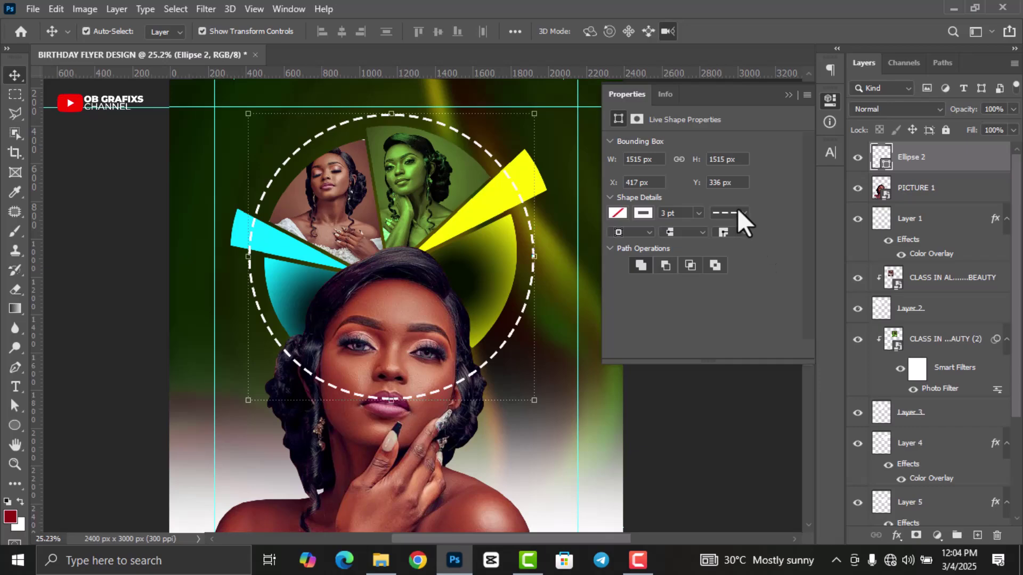
left_click(737, 212)
left_click(718, 262)
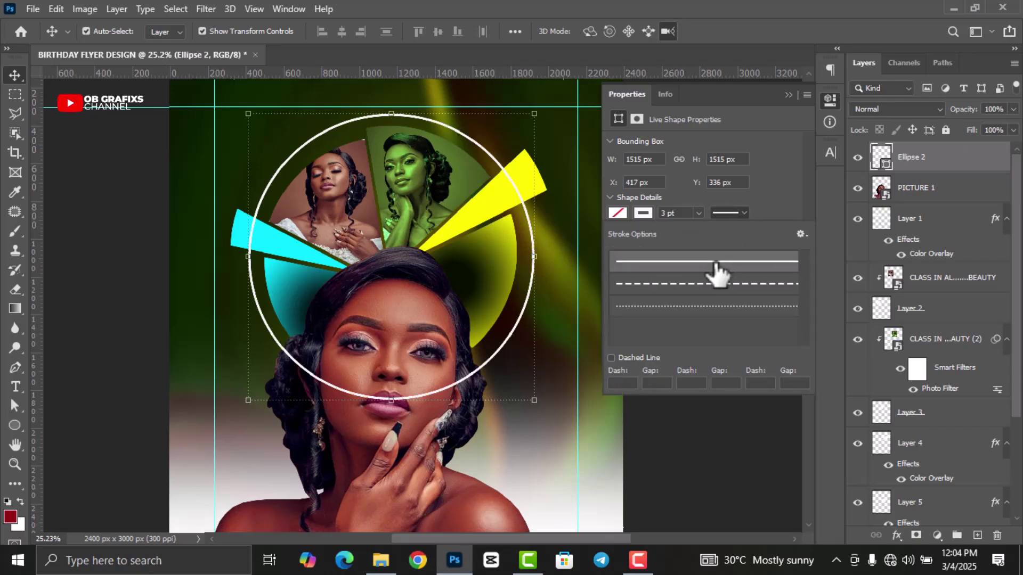
Rasterize the Ellipse 2 ring layer.
left_click(836, 100)
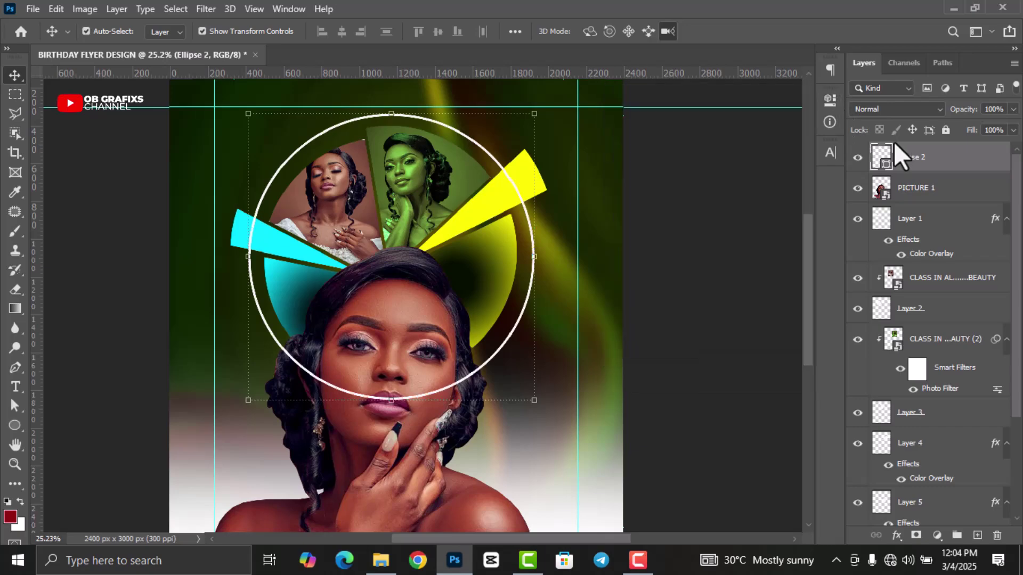
right_click(930, 156)
left_click(822, 228)
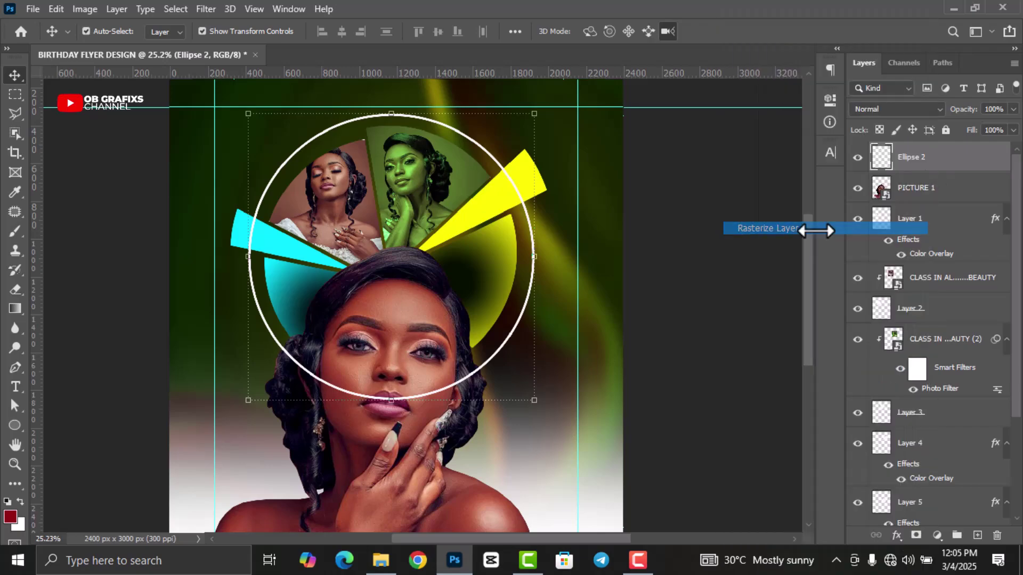
scroll(605, 280, "down", 2)
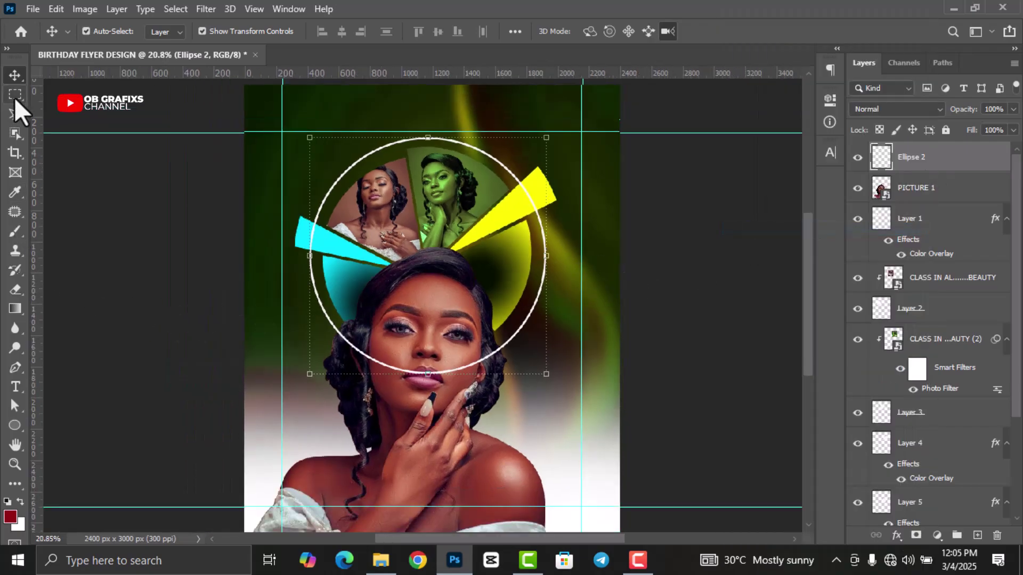
Cut the ring's lower arc onto Layer 6 and delete that layer.
left_click(14, 95)
left_click_drag(304, 299, 574, 394)
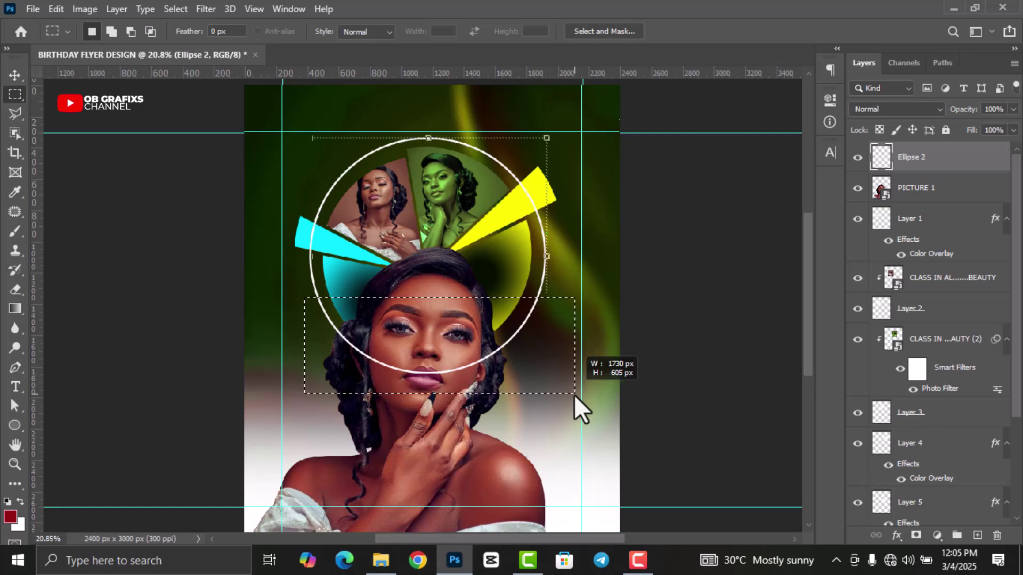
right_click(521, 343)
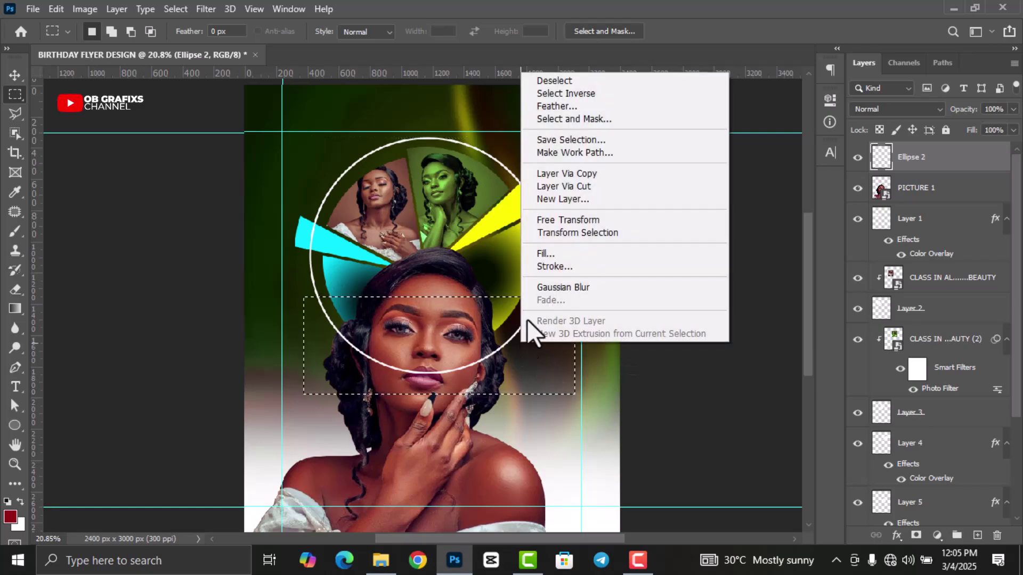
left_click(577, 188)
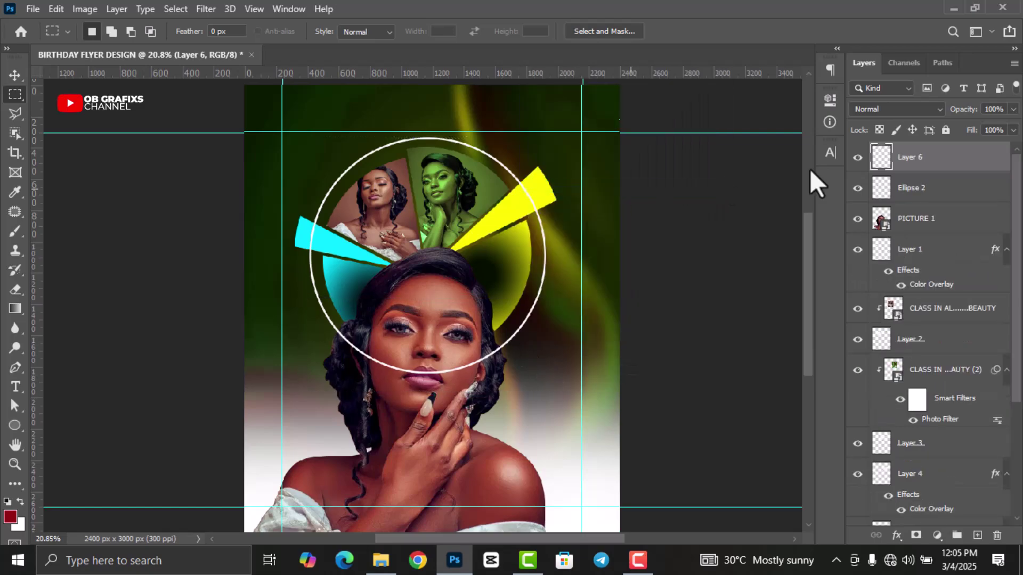
left_click(858, 159)
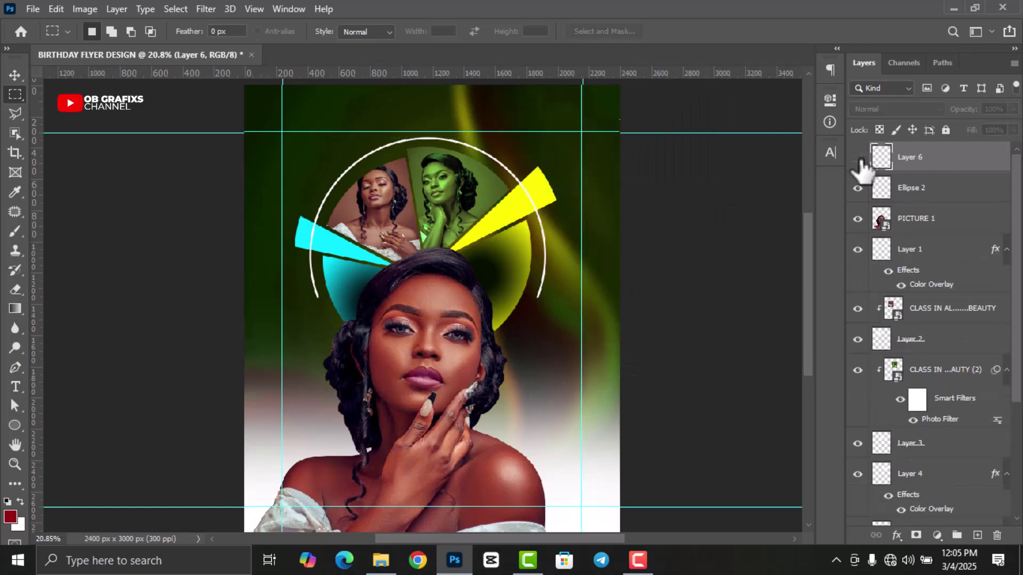
left_click(15, 75)
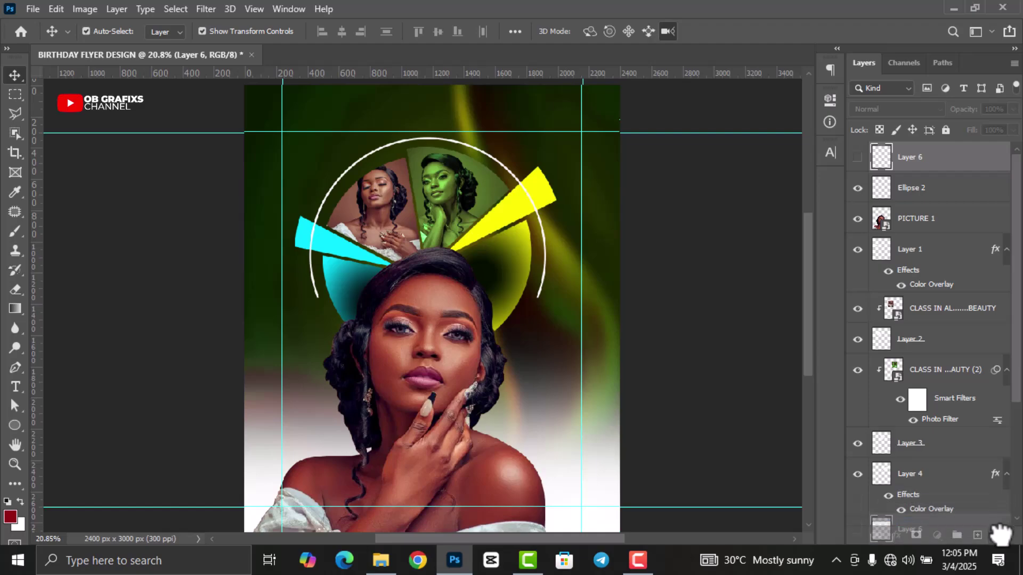
left_click_drag(924, 165, 997, 534)
Move the Ellipse 2 ring layer down to sit just above Untitled-2.
left_click_drag(945, 165, 947, 468)
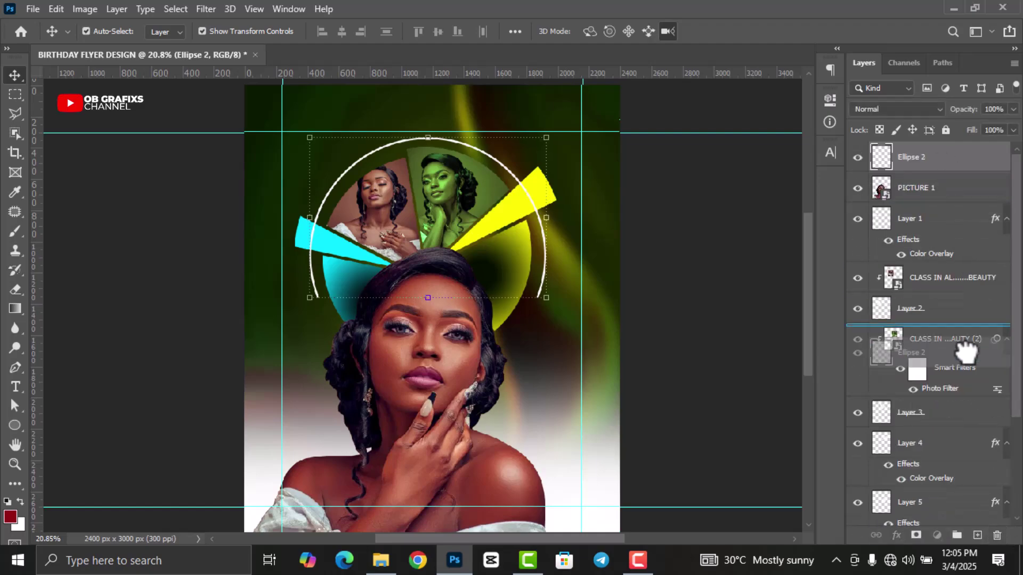
scroll(940, 381, "down", 4)
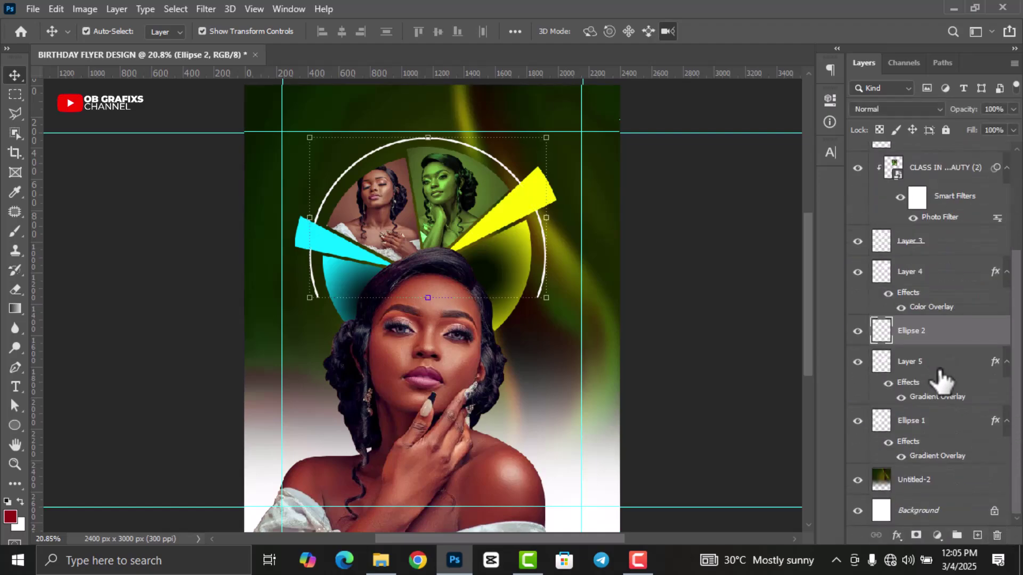
left_click_drag(952, 346, 958, 458)
scroll(541, 175, "up", 2)
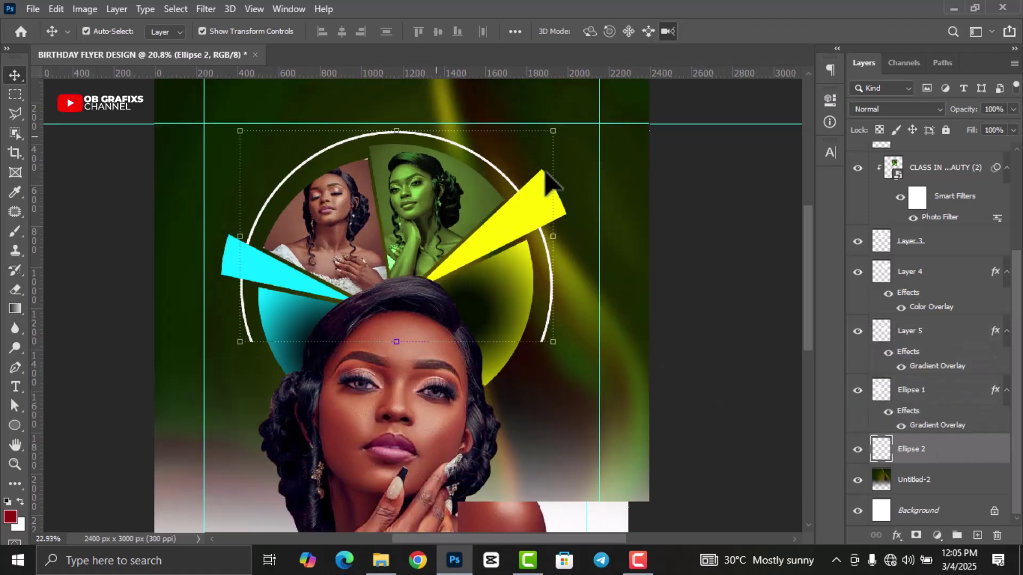
scroll(511, 191, "up", 1)
Trim the white ring where it meets the yellow wedge with a polygonal lasso selection.
left_click(15, 112)
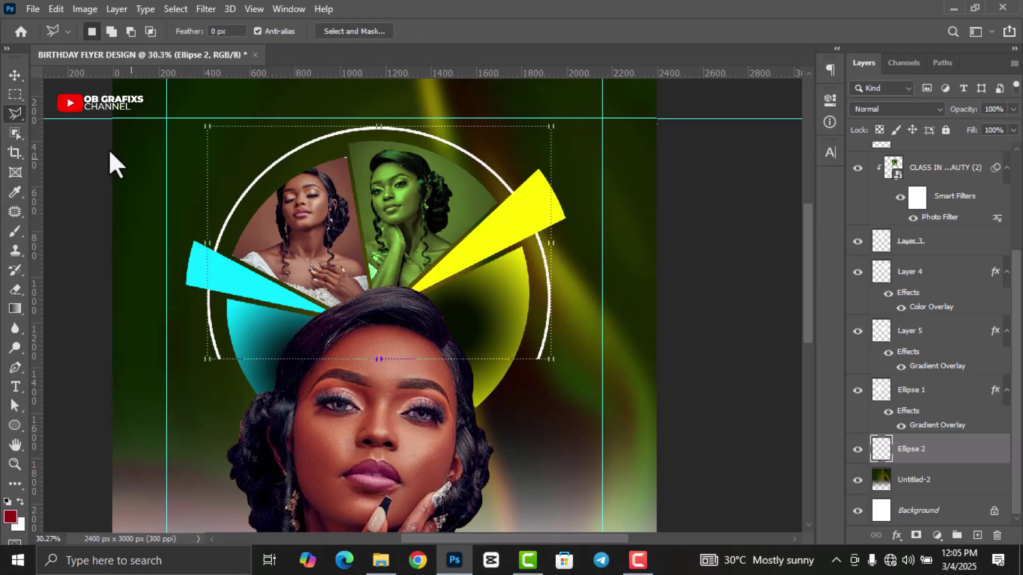
left_click(499, 193)
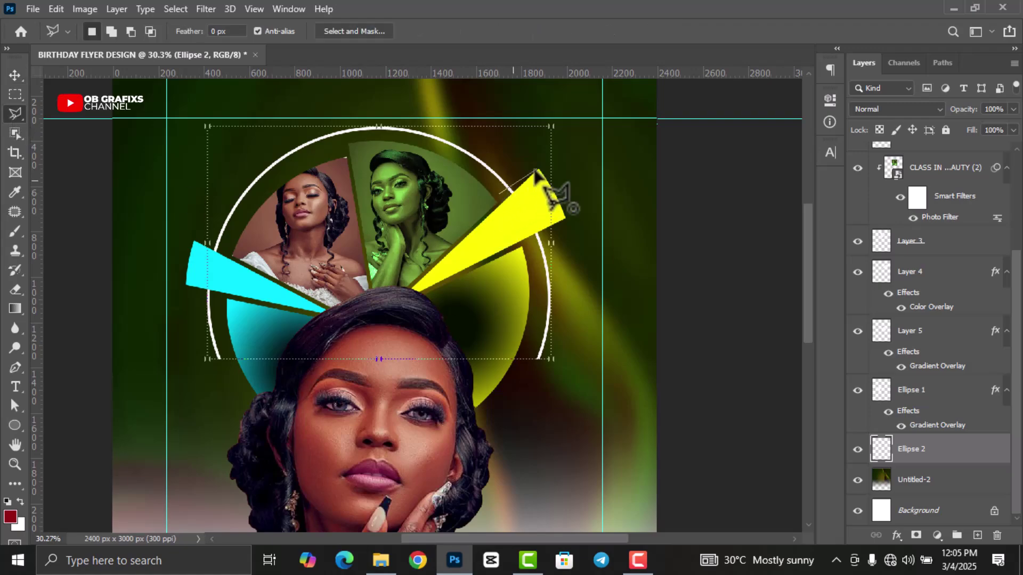
left_click(544, 162)
left_click(586, 213)
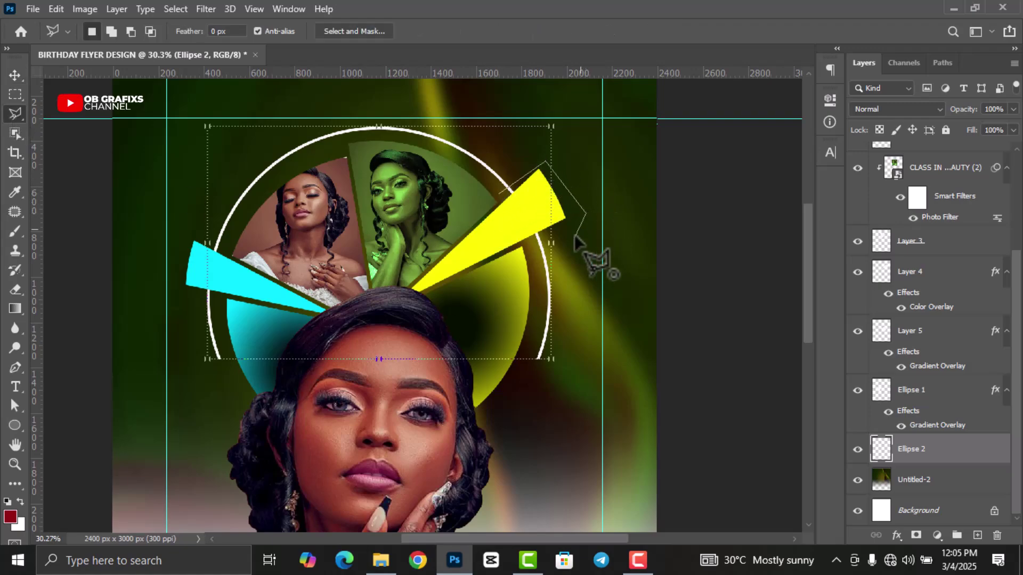
left_click(538, 241)
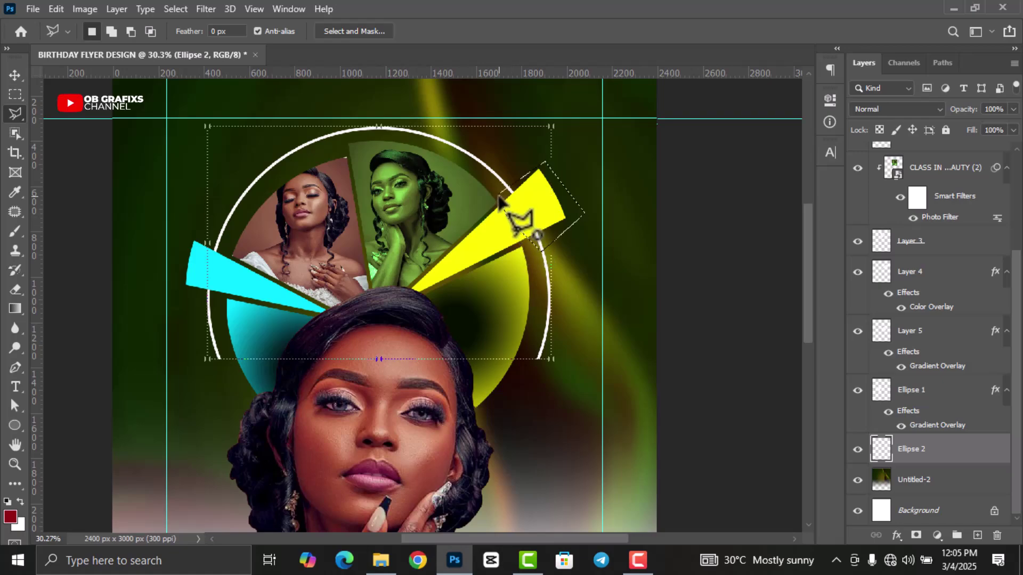
right_click(543, 202)
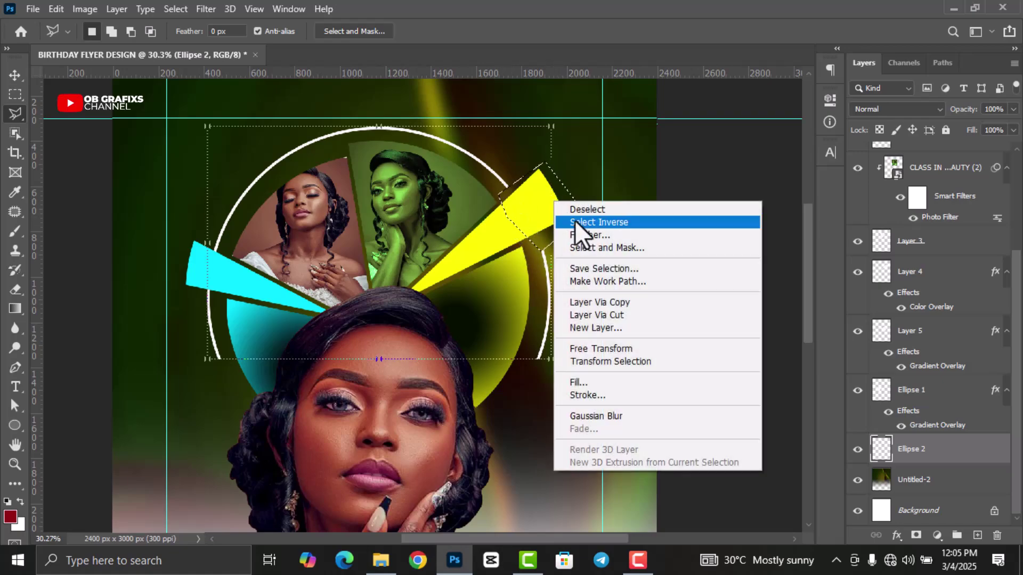
left_click(586, 211)
scroll(599, 245, "down", 1)
scroll(301, 290, "up", 1)
scroll(320, 269, "up", 1)
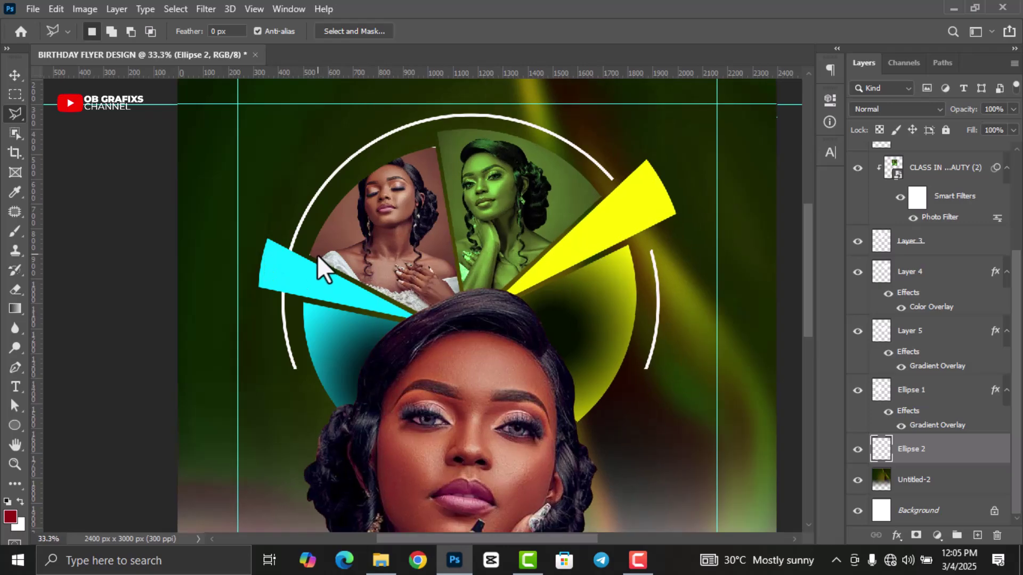
Cut away the white ring section beside the cyan wedge.
left_click(310, 255)
left_click(268, 233)
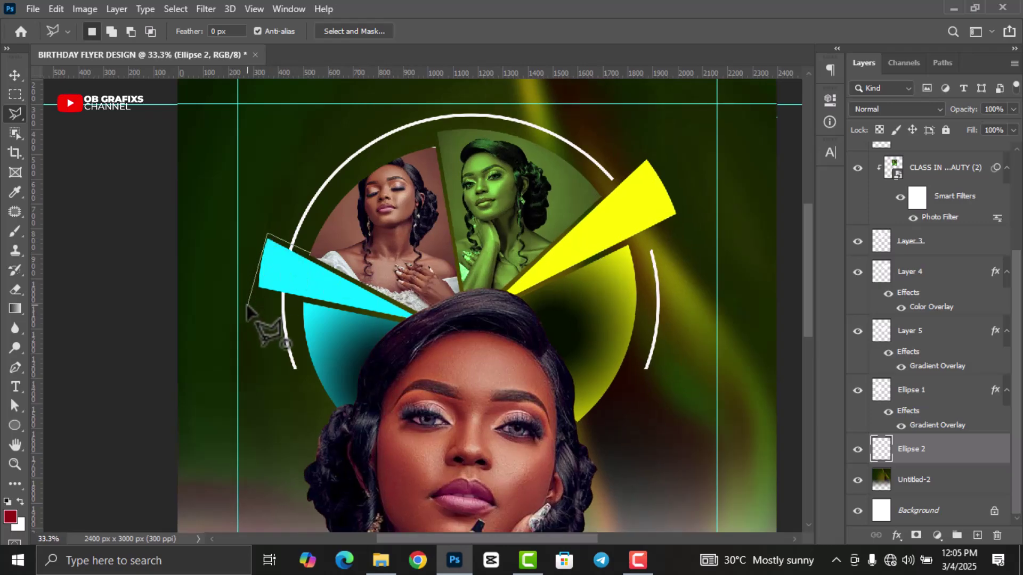
left_click(248, 307)
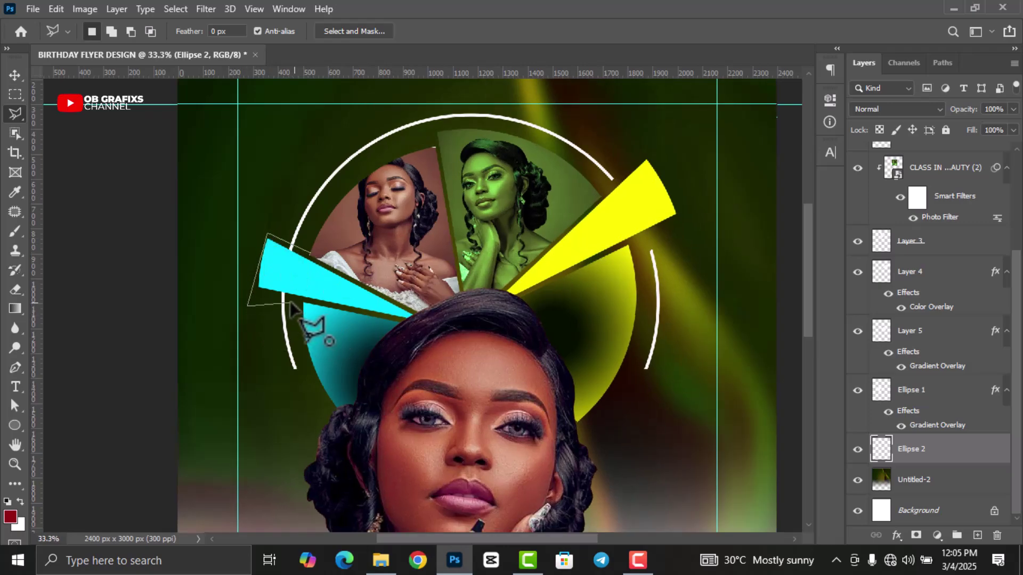
left_click(295, 303)
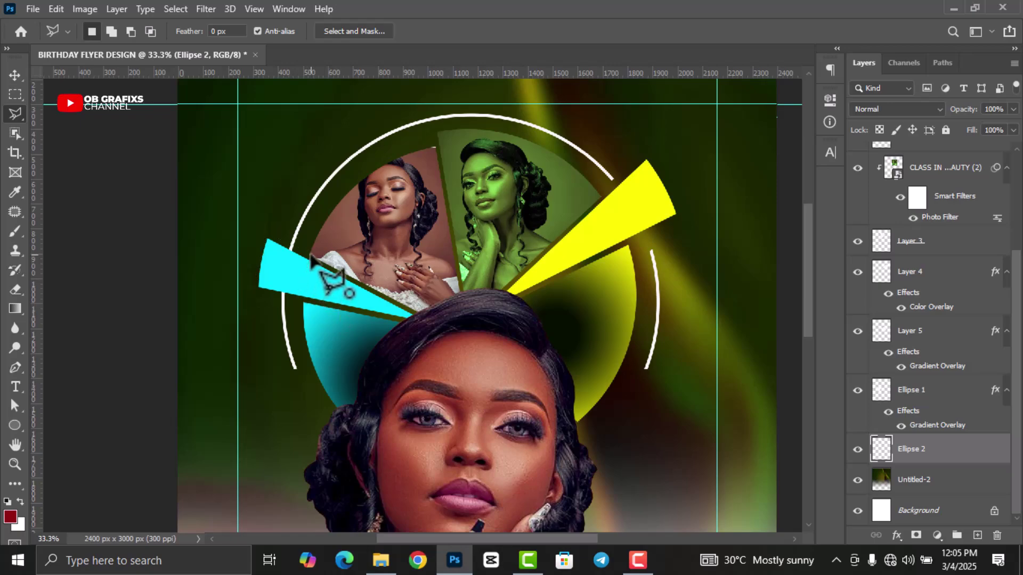
left_click(313, 257)
right_click(294, 271)
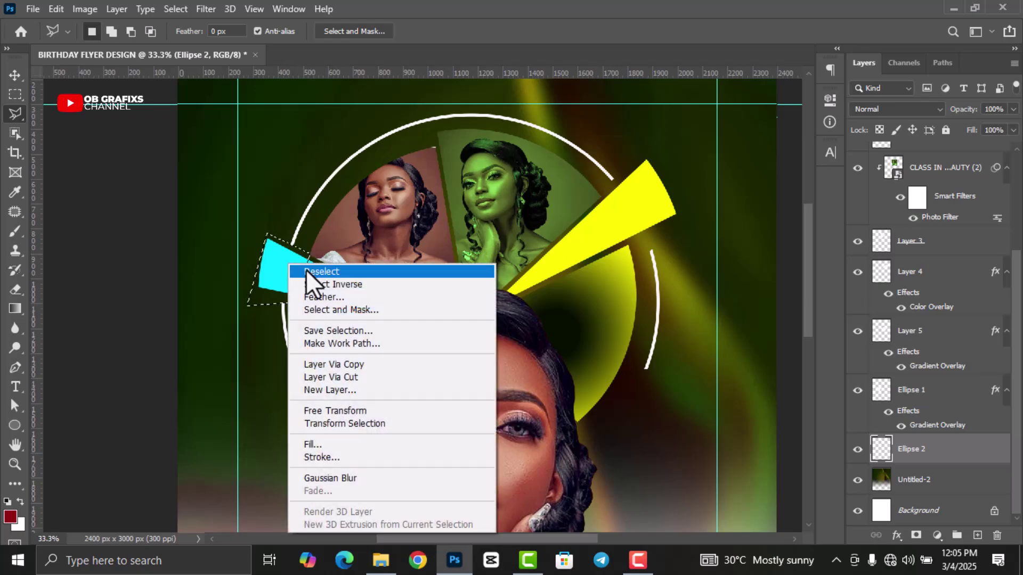
left_click(315, 271)
Drag the gold banner image from the flyer images folder toward Photoshop.
left_click(12, 77)
scroll(458, 330, "down", 2)
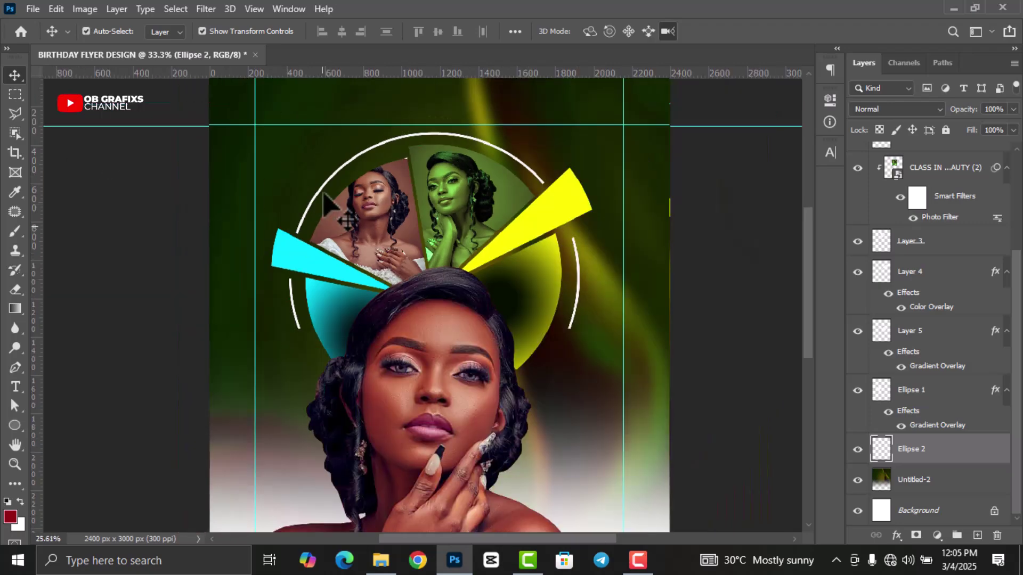
scroll(466, 383, "down", 3)
left_click(381, 565)
left_click(525, 302)
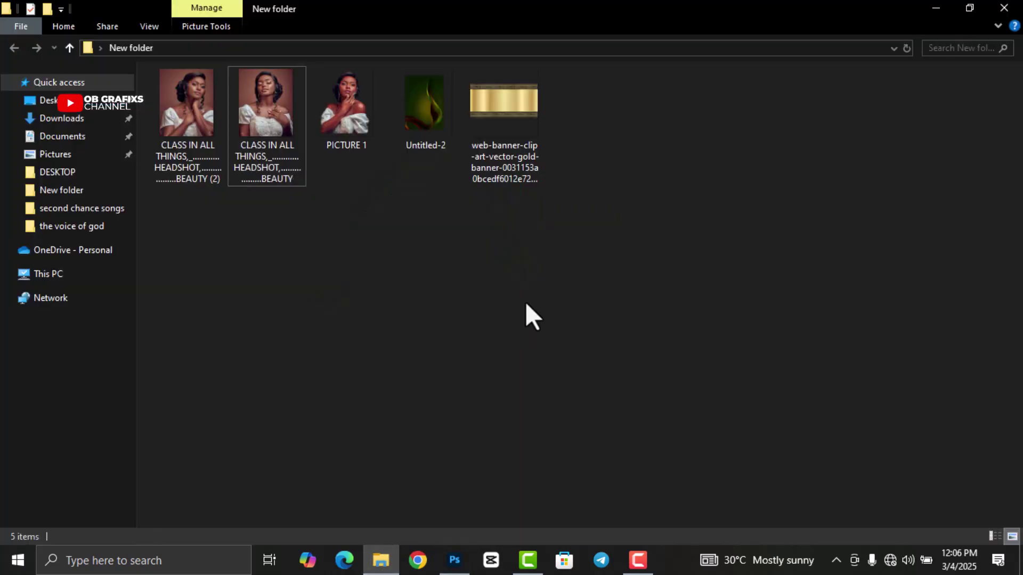
left_click_drag(503, 101, 469, 506)
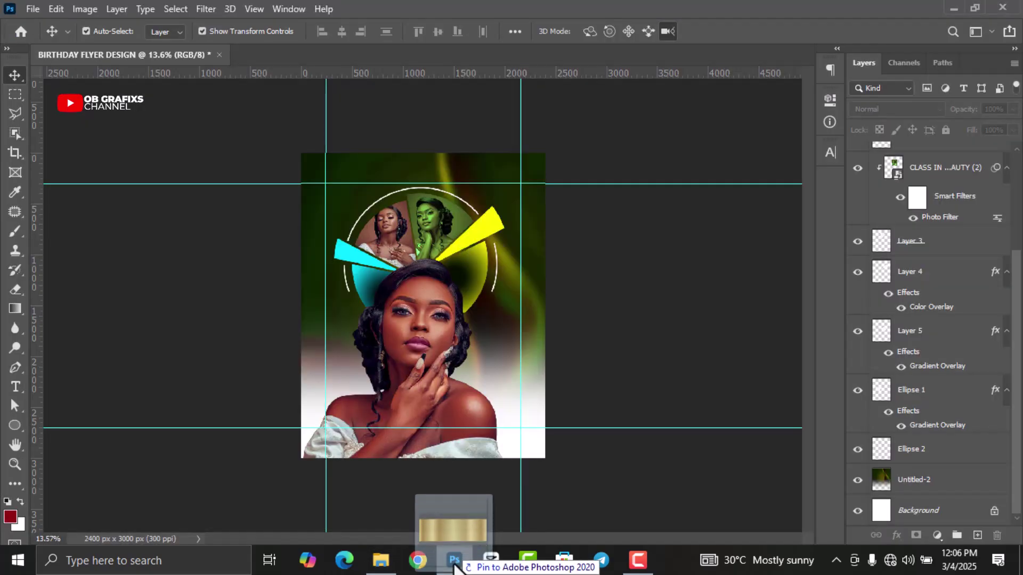
Place the gold banner at about 39% scale across the lower portrait.
left_click_drag(469, 506, 419, 367)
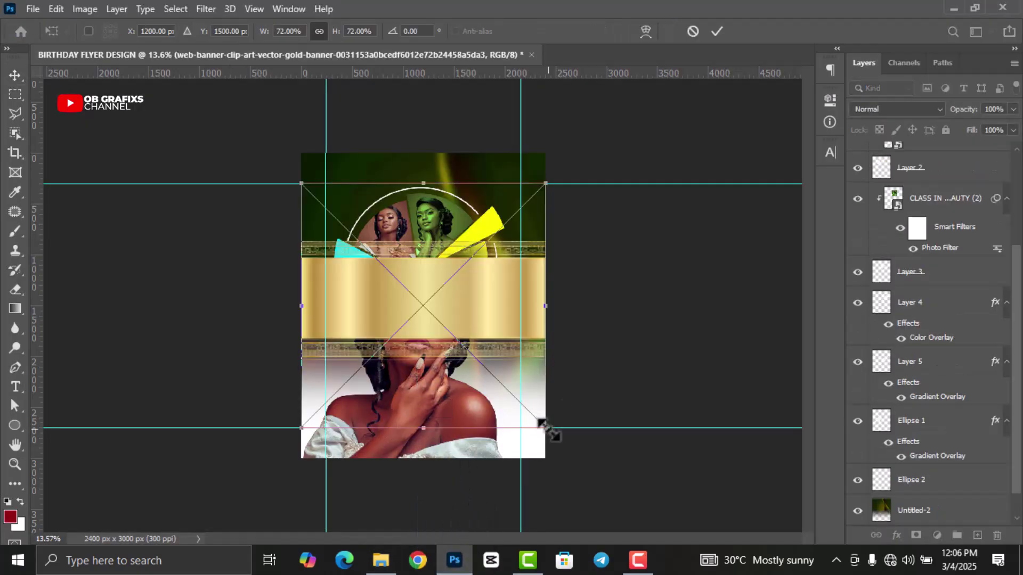
left_click_drag(540, 423, 430, 313)
left_click_drag(383, 246, 434, 320)
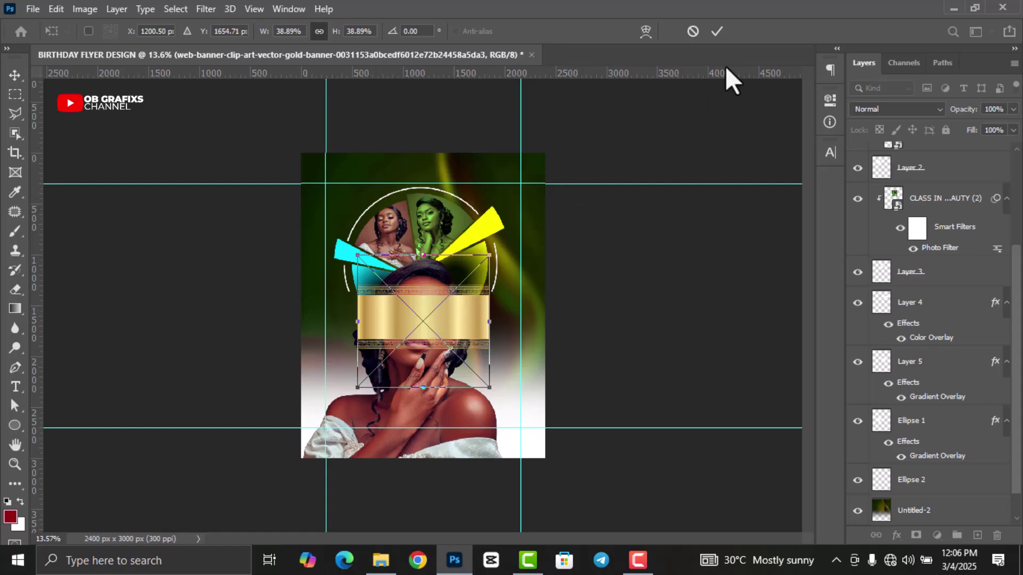
left_click(717, 30)
Rasterize the web-banner layer and enlarge the view.
scroll(982, 249, "up", 5)
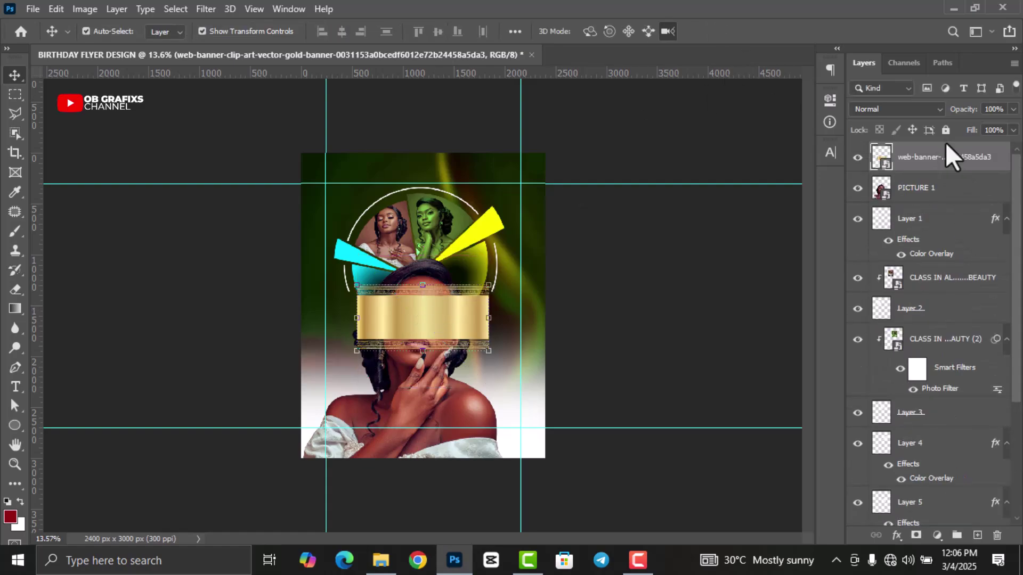
right_click(946, 145)
left_click(820, 278)
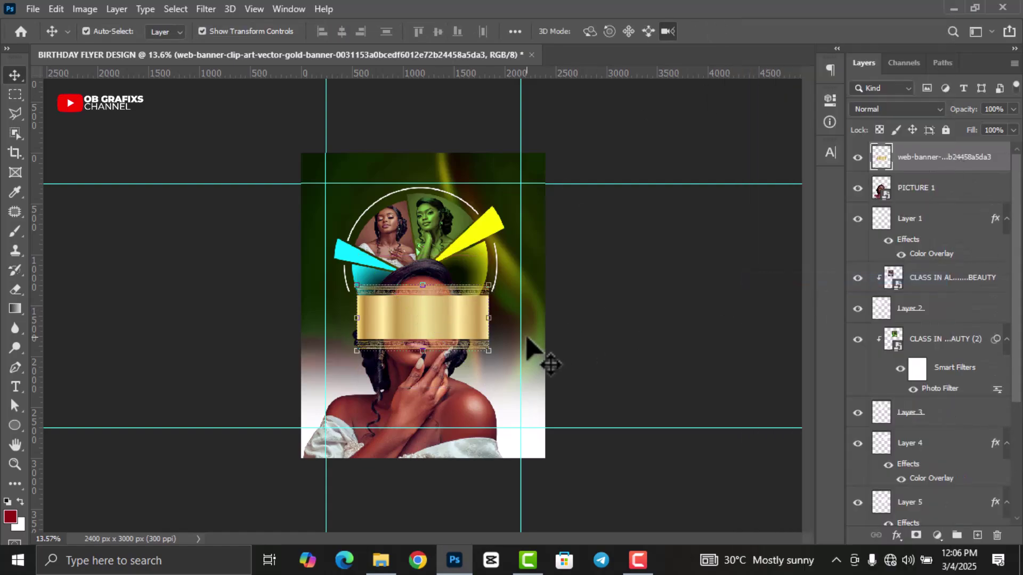
key("ctrl+0")
left_click(16, 95)
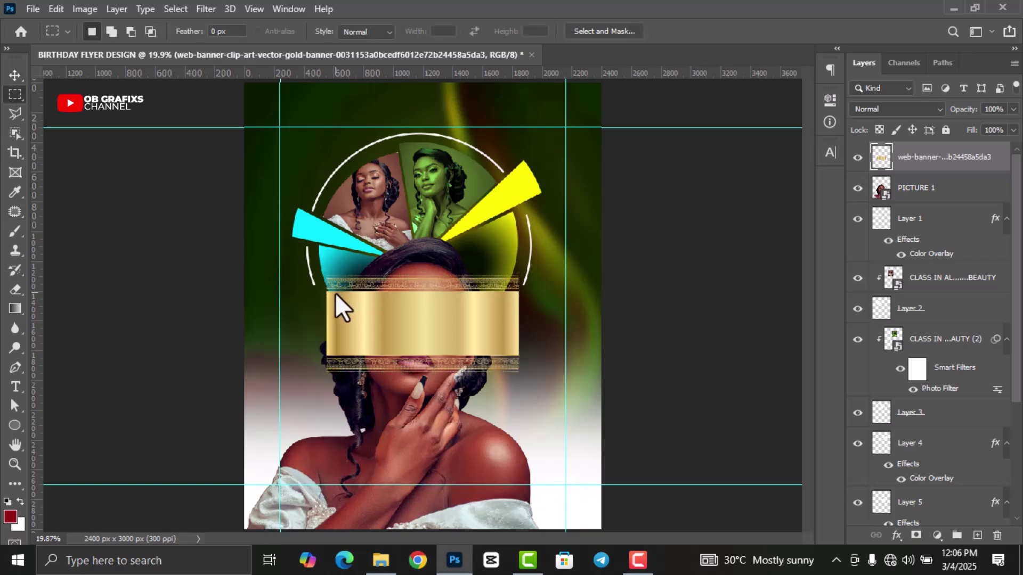
Cut the banner's plain gold middle onto Layer 6 and delete the leftover web-banner layer.
left_click_drag(334, 293, 510, 349)
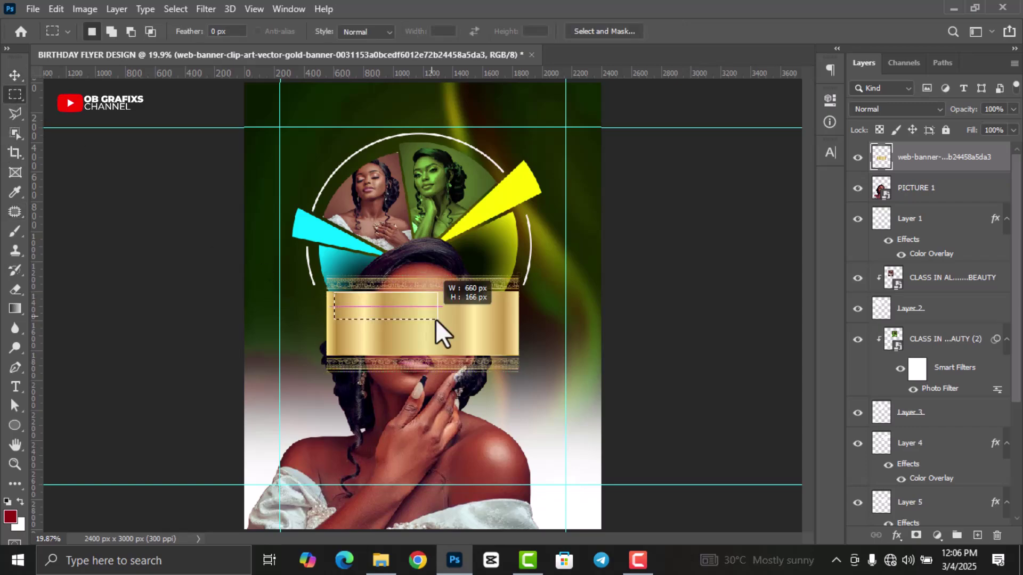
right_click(484, 324)
left_click(538, 166)
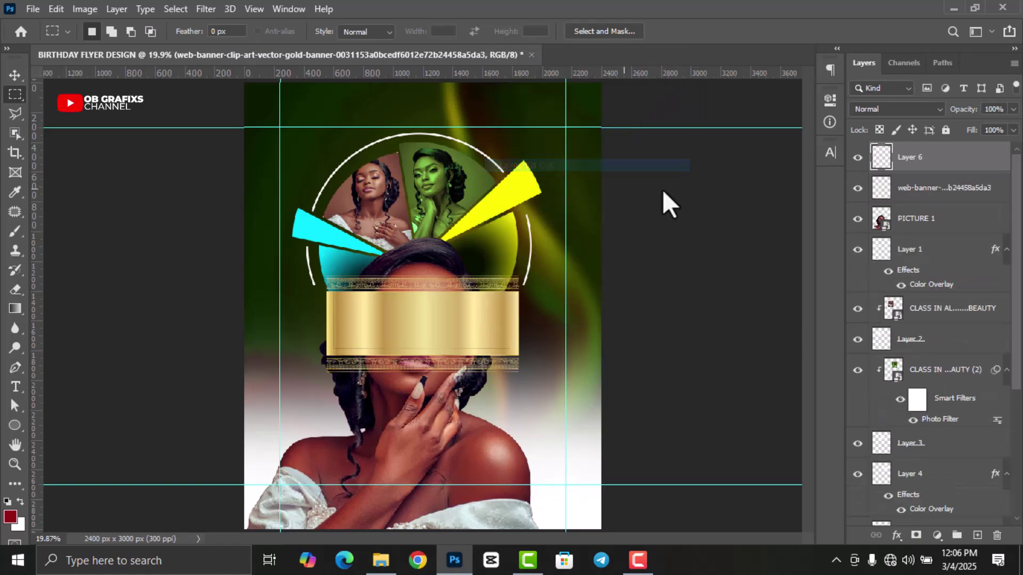
left_click(932, 189)
key("Delete")
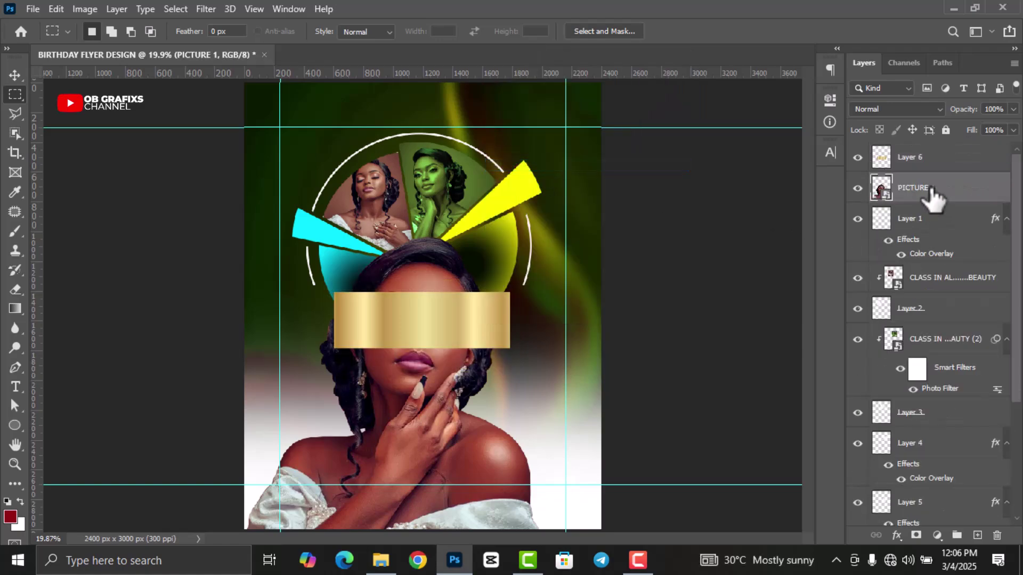
Scale the Layer 6 gold bar to 22.82% and place it near the shoulder.
left_click(10, 79)
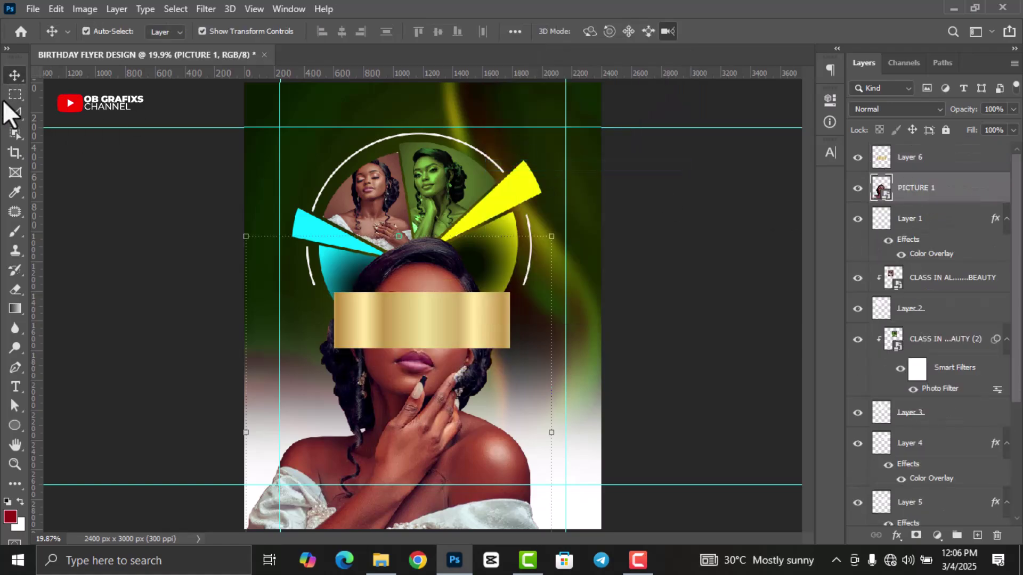
left_click(431, 327)
left_click_drag(510, 349, 422, 318)
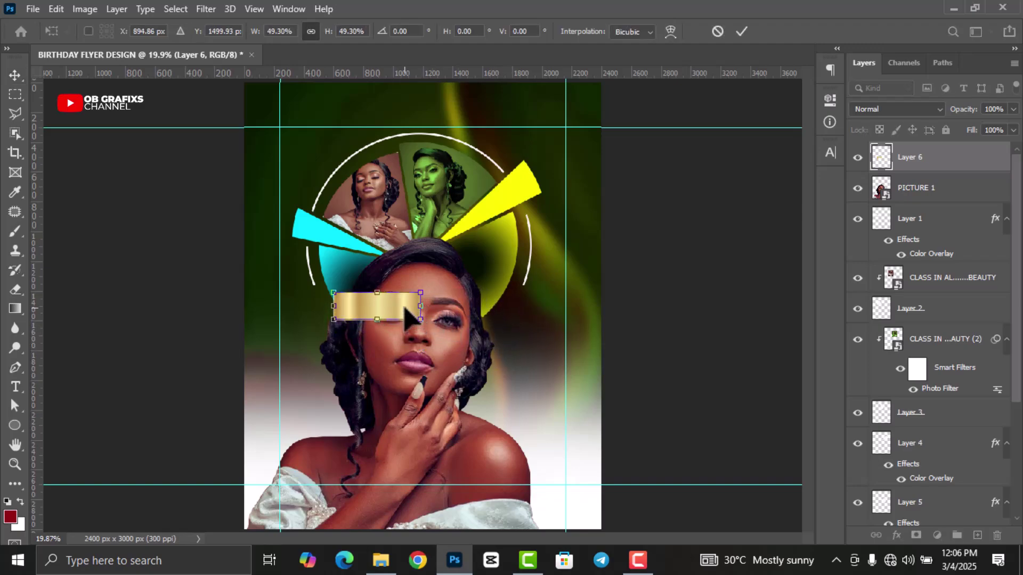
mouse_move(421, 318)
left_mouse_down()
mouse_move(381, 479)
mouse_move(334, 462)
mouse_move(313, 439)
left_mouse_up()
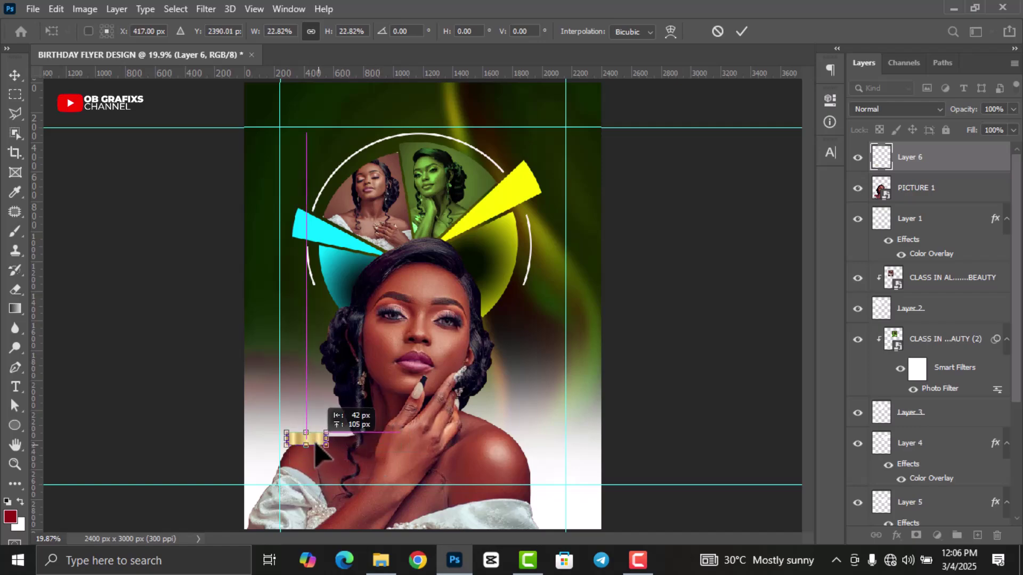
left_click(737, 33)
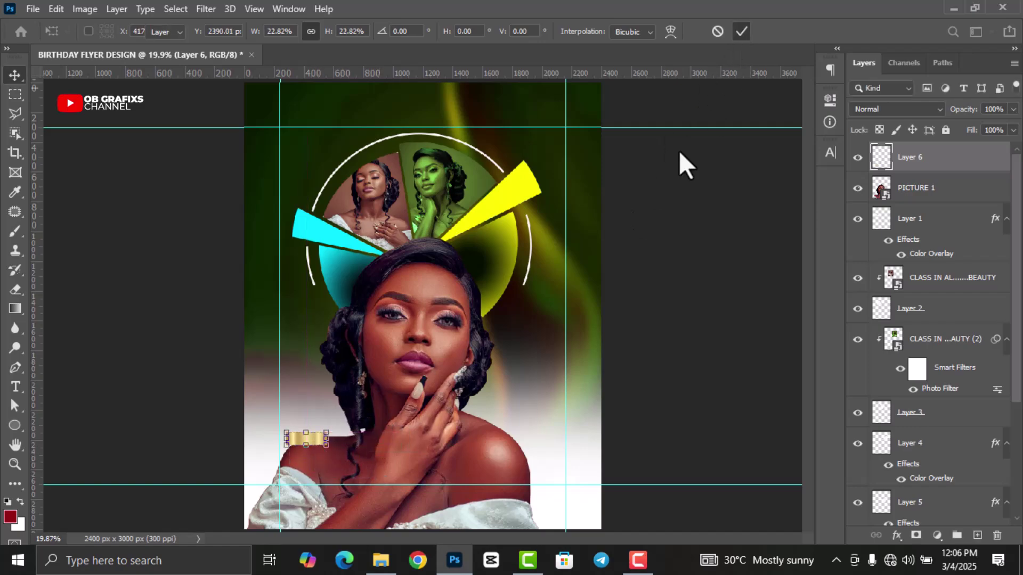
Apply Hue/Saturation with Hue -10 and Saturation +94 to the Layer 6 gold bar.
left_click(82, 9)
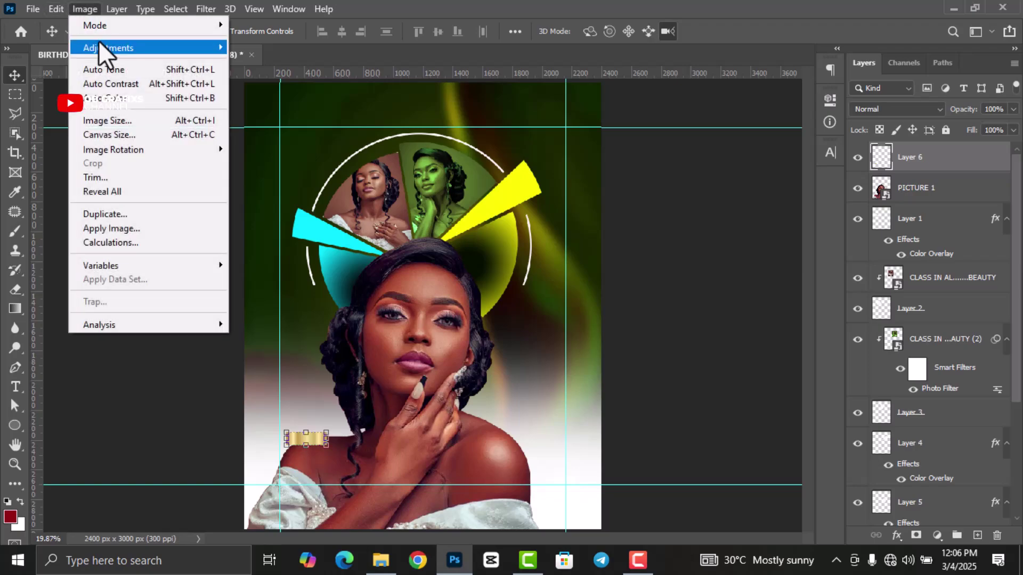
left_click(277, 126)
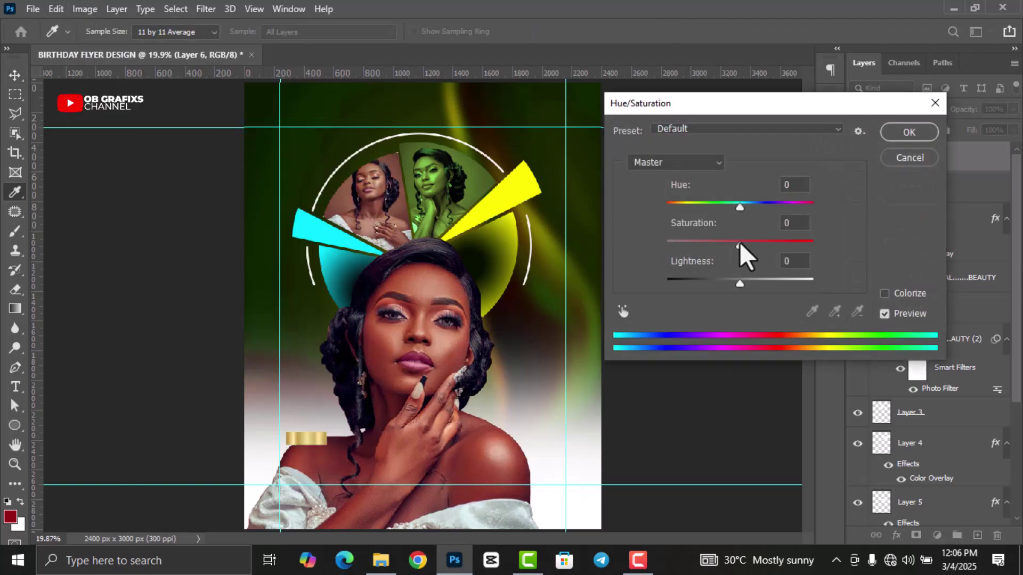
left_click_drag(740, 244, 808, 244)
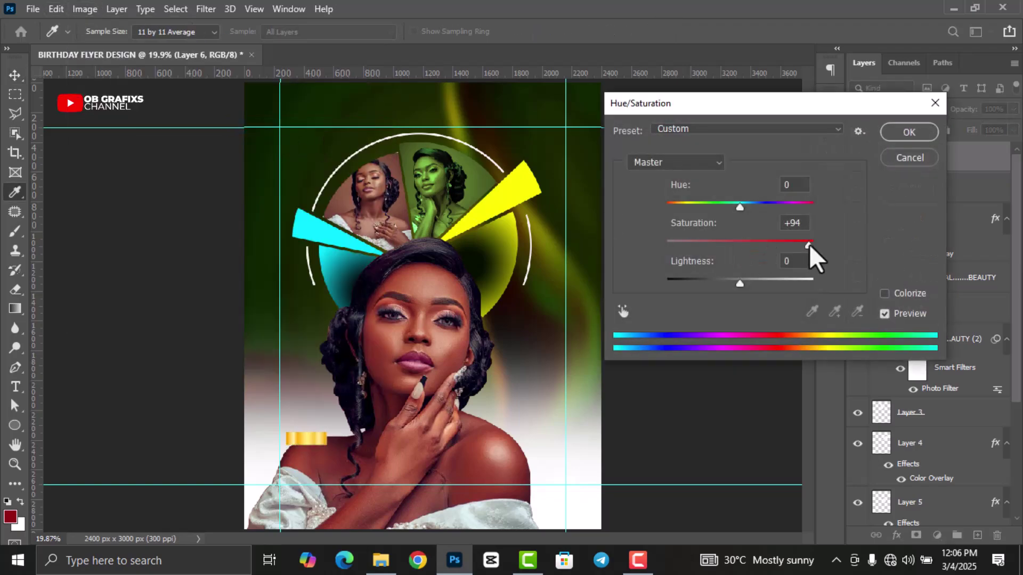
left_click_drag(740, 207, 731, 206)
left_click(730, 207)
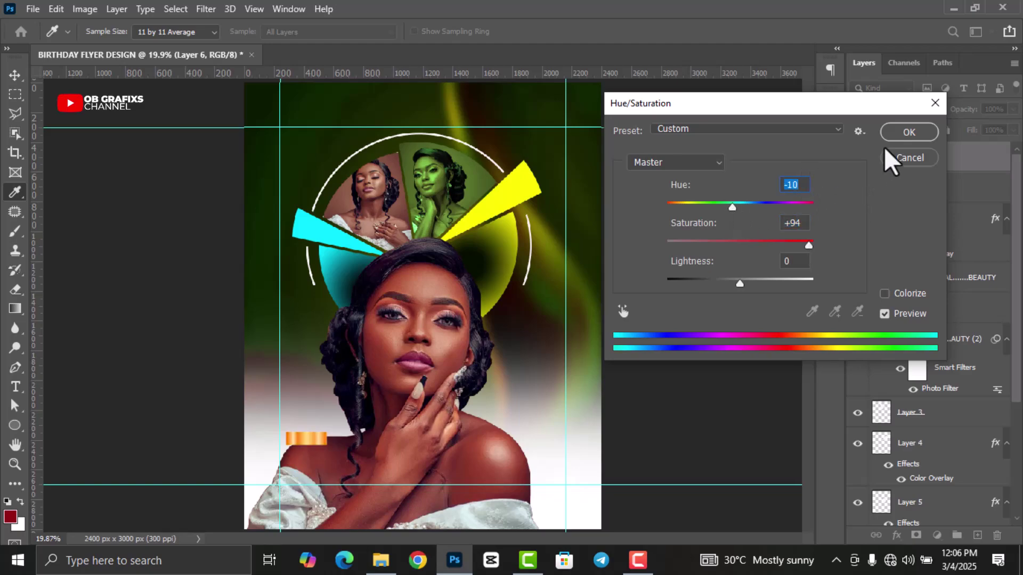
left_click(897, 131)
Duplicate Layer 6 and set the copy tilted about 19.58° at the lower right.
key("v")
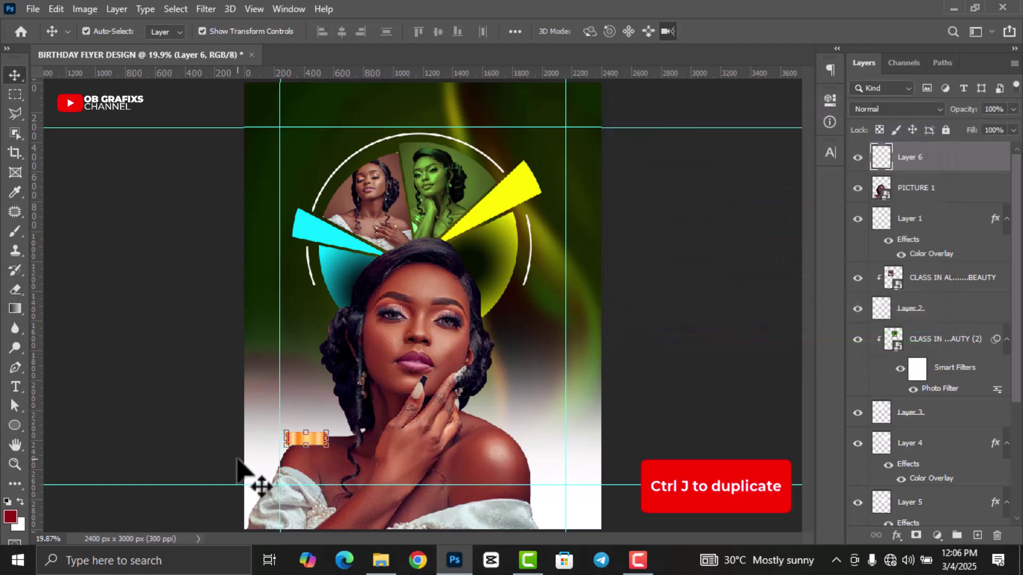
key("ctrl+j")
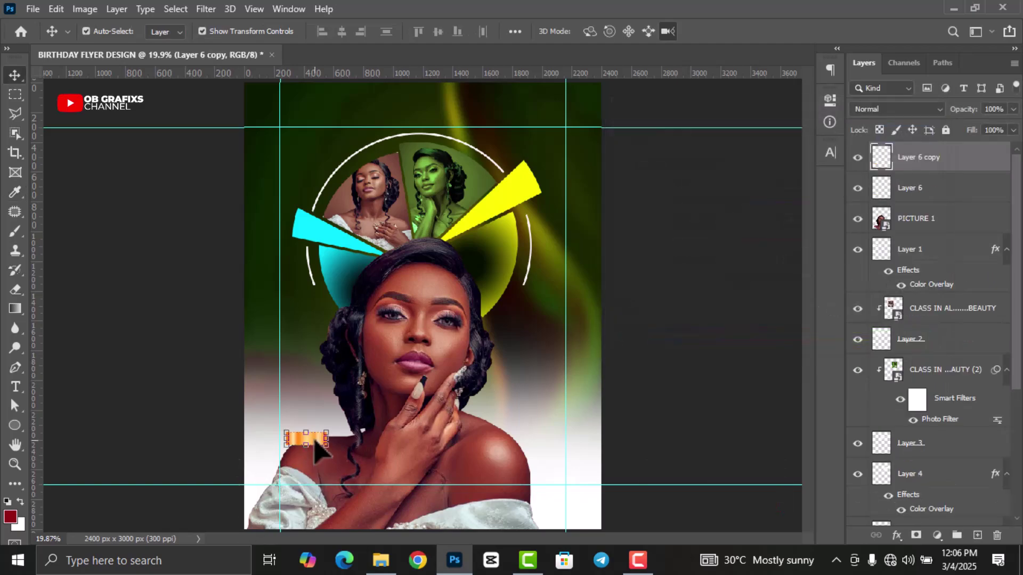
mouse_move(339, 436)
left_mouse_down()
mouse_move(549, 454)
mouse_move(560, 465)
mouse_move(556, 432)
left_mouse_up()
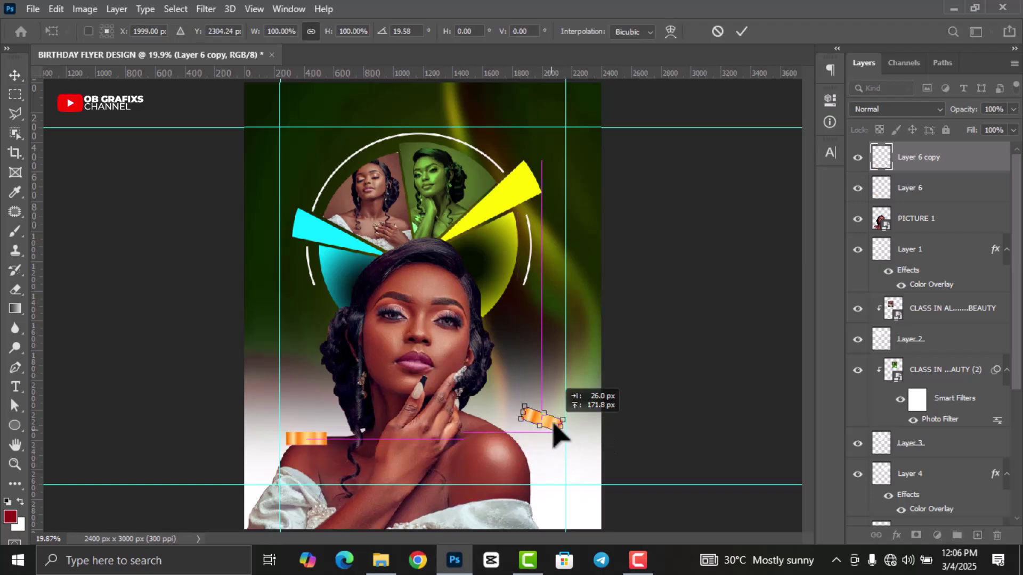
left_click(741, 31)
left_click(310, 443)
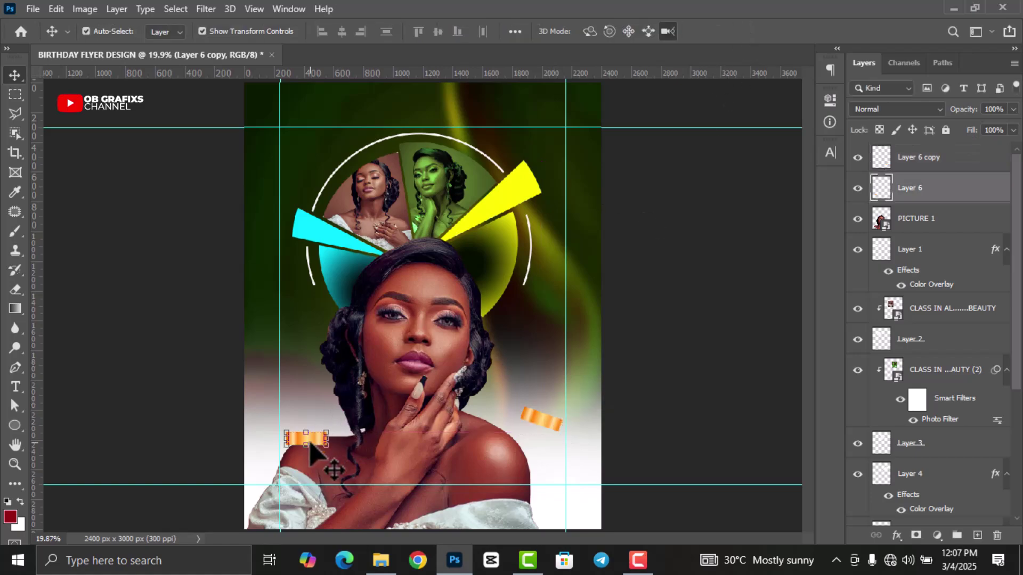
Gaussian-blur the left orange bar 20 px and place a copy at the upper right edge.
left_click(205, 7)
mouse_move(214, 178)
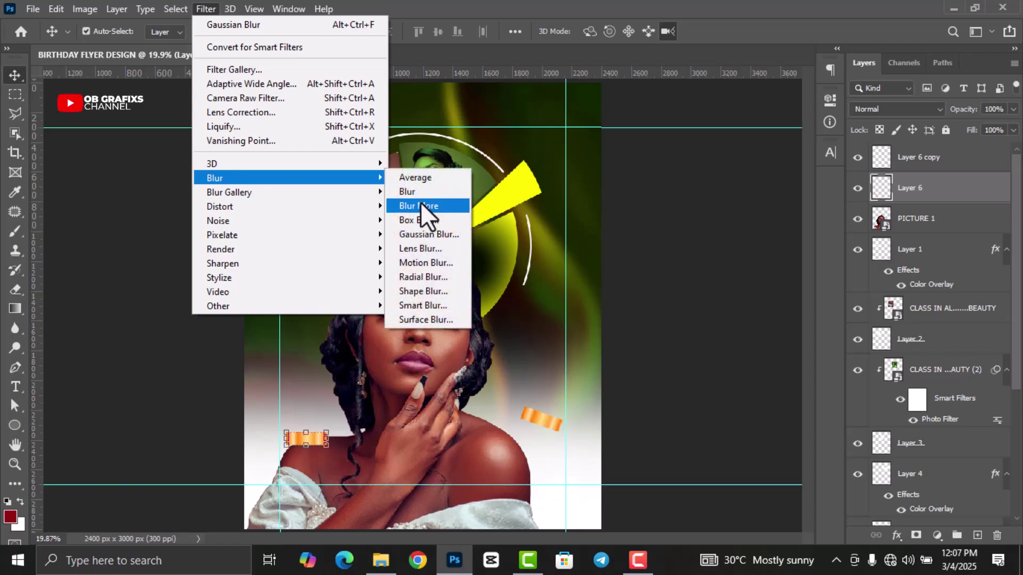
left_click(426, 235)
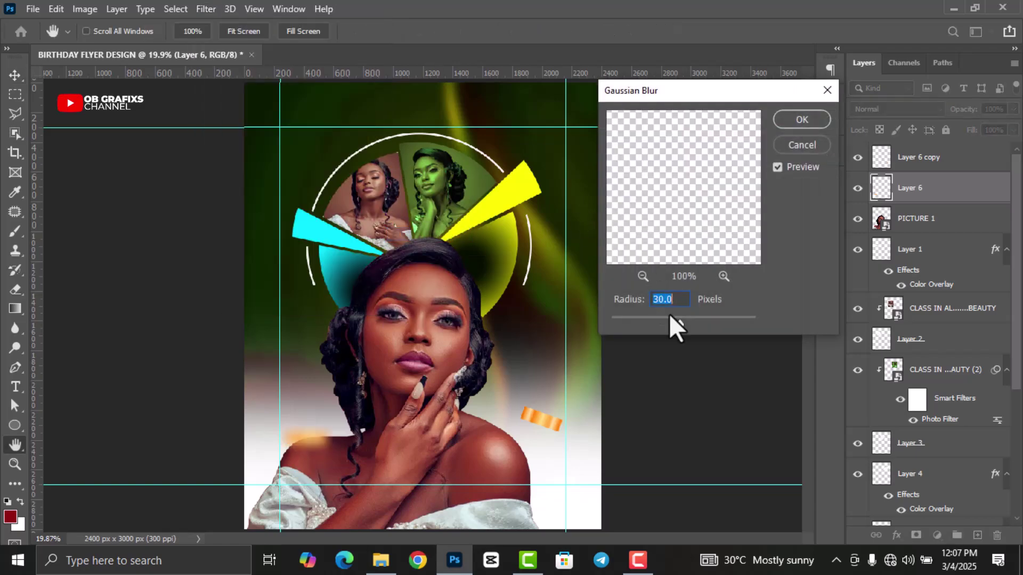
type("20")
left_click(823, 121)
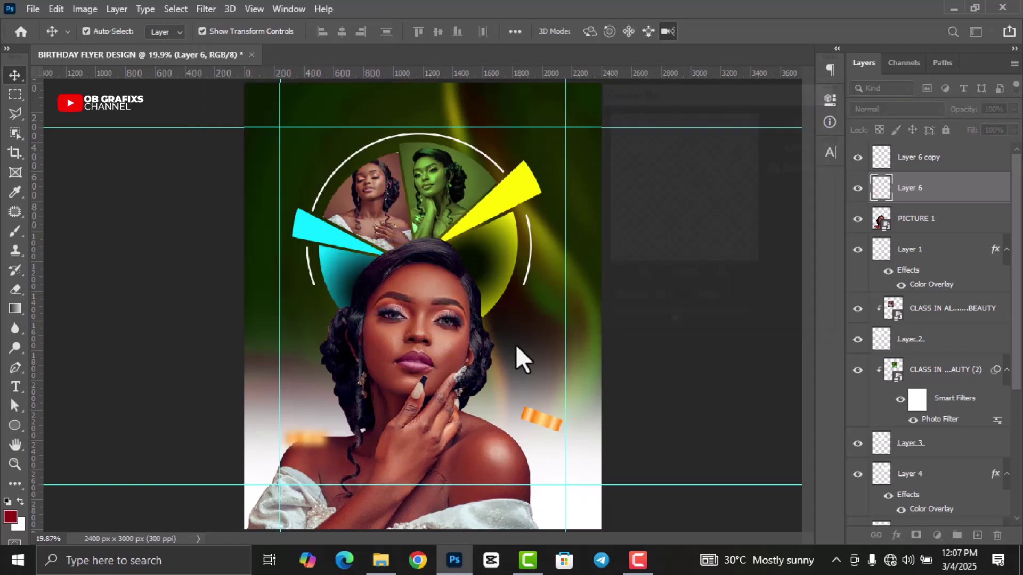
key("ctrl+j")
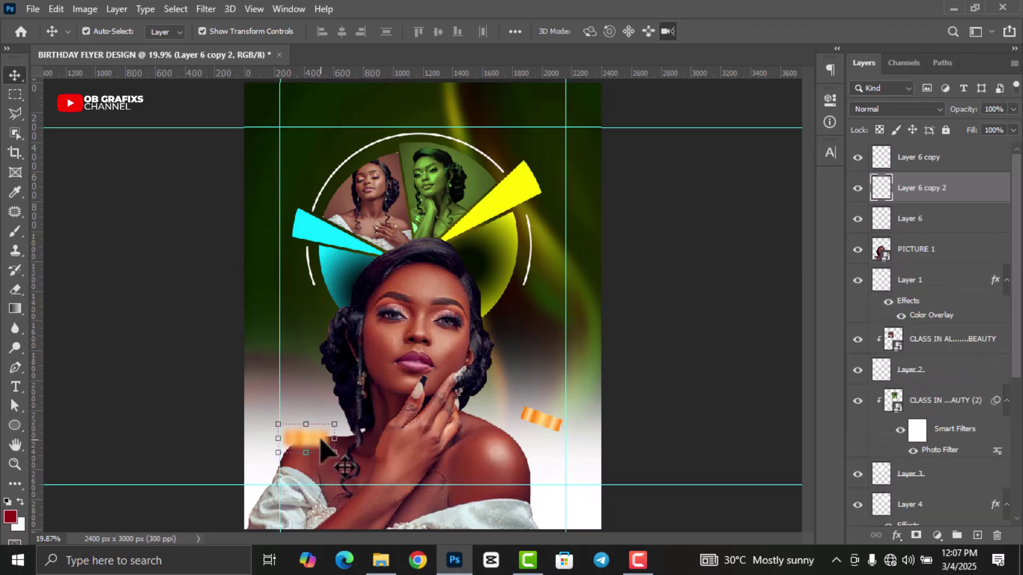
left_click_drag(316, 446, 621, 221)
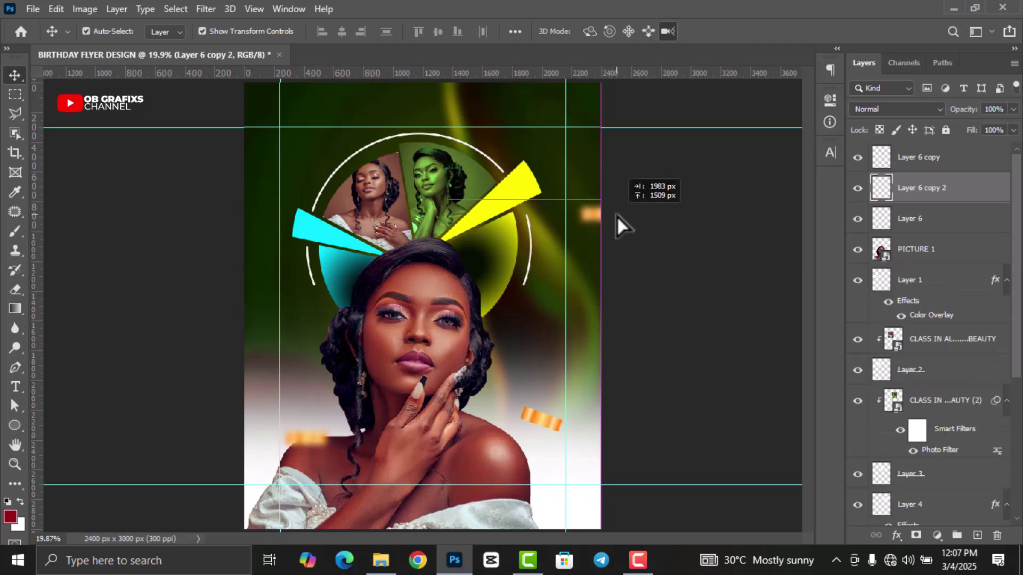
left_click_drag(617, 214, 644, 213)
left_click(742, 31)
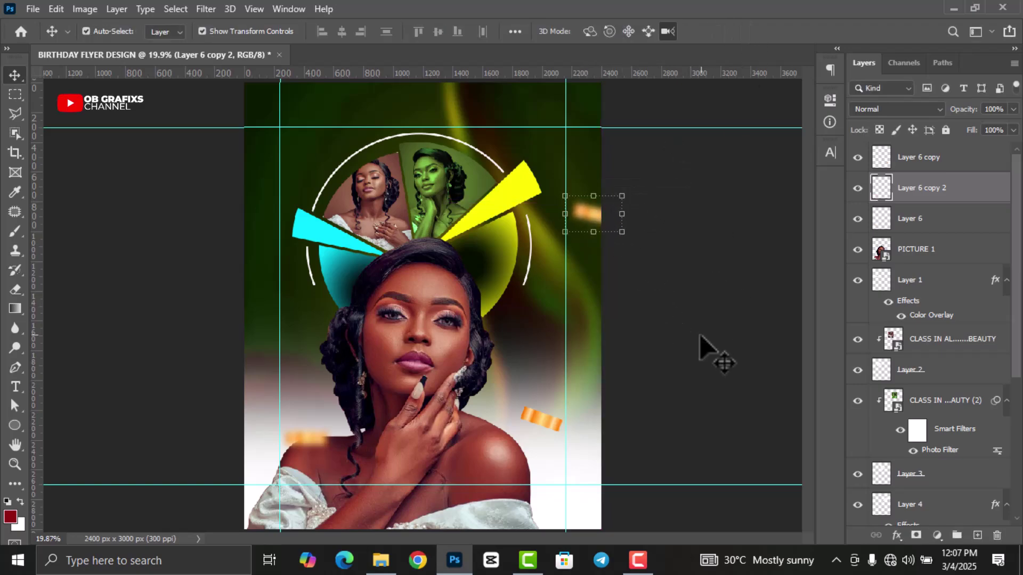
Gaussian-blur the tilted lower-right bar (Layer 6 copy) by 10 px.
left_click(546, 426)
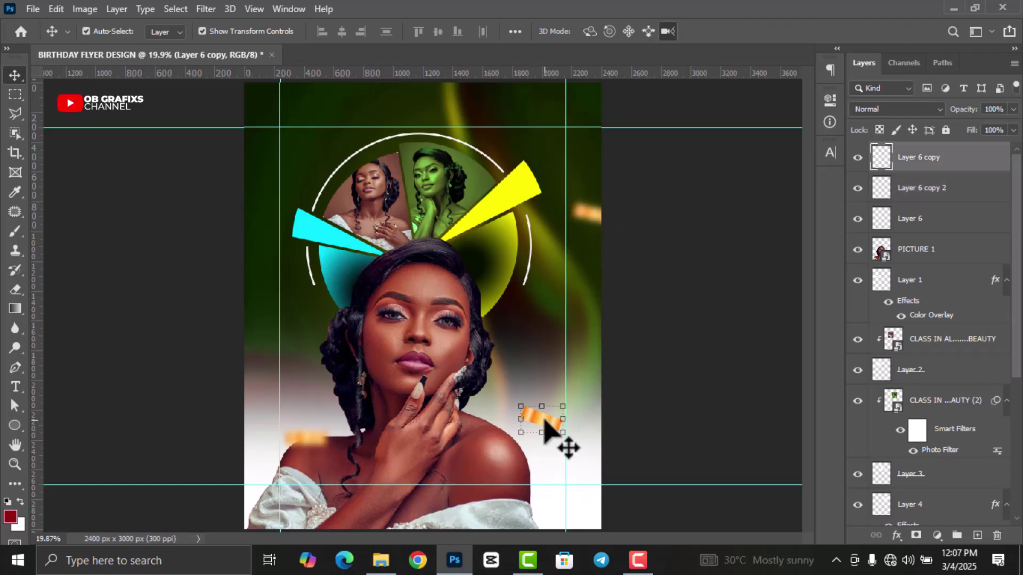
left_click(215, 5)
mouse_move(214, 177)
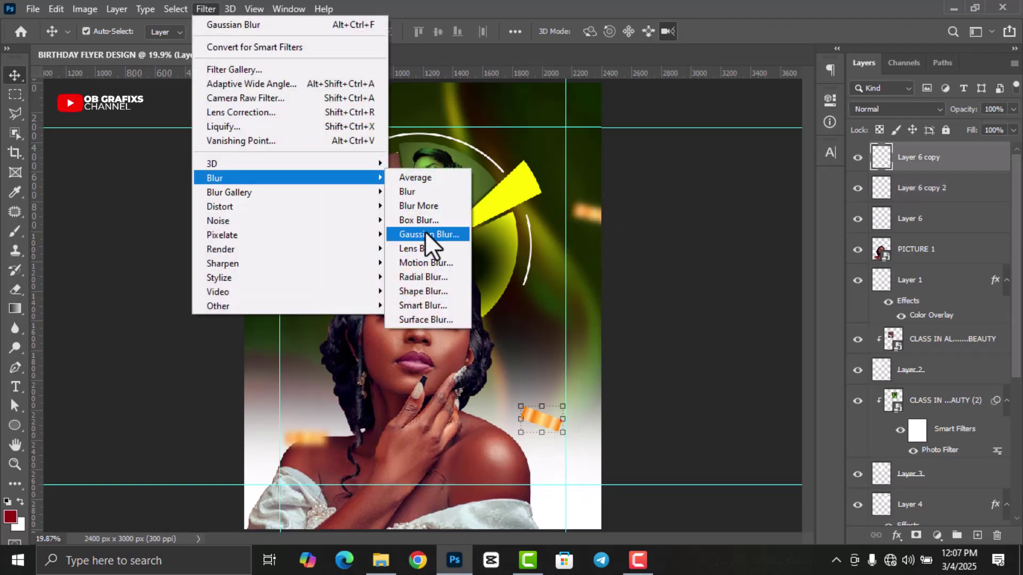
left_click(427, 234)
type("10")
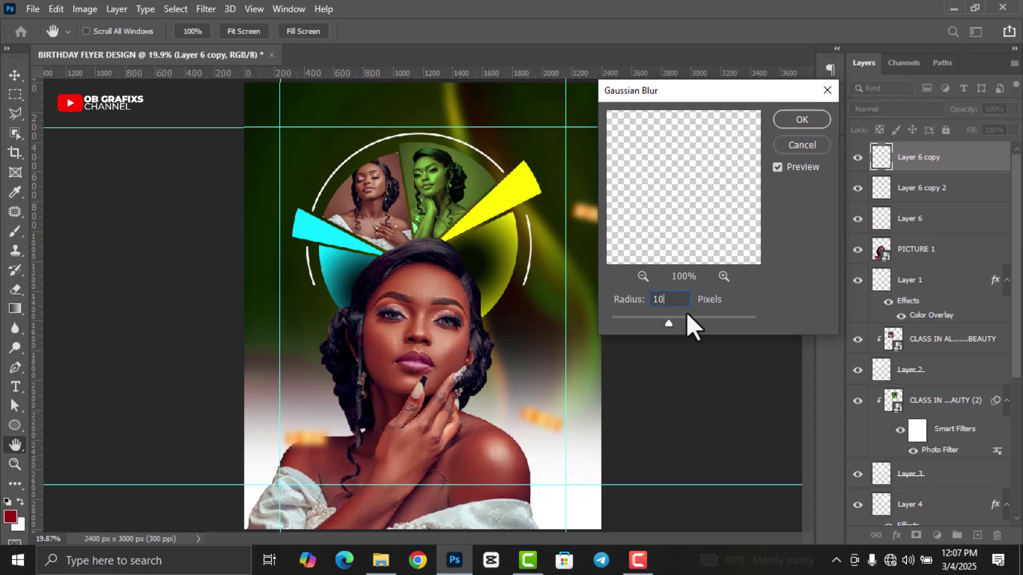
left_click(795, 121)
key("v")
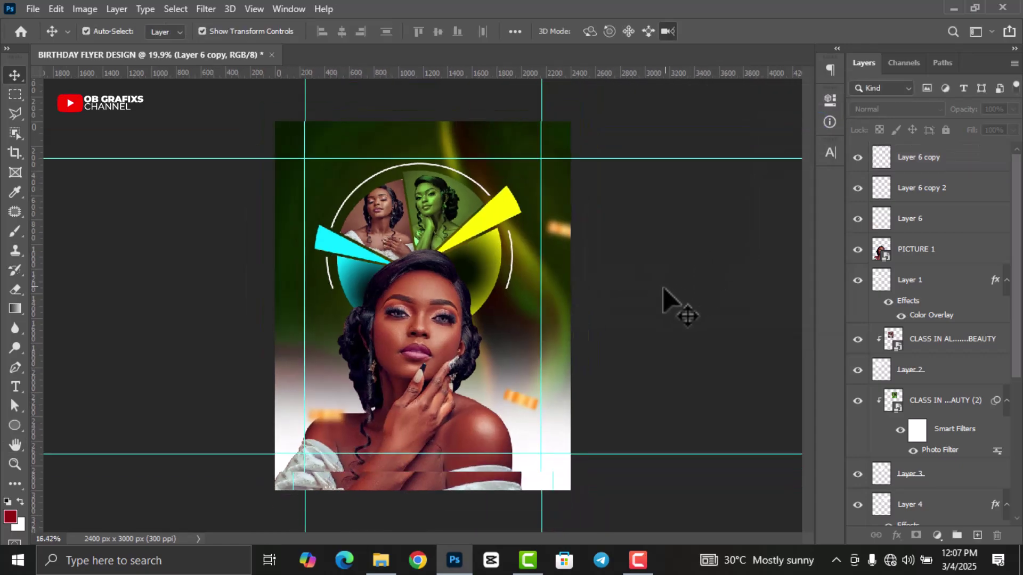
scroll(693, 282, "down", 5)
Add 'Happy Birth day' text at 24 pt near the top of the flyer.
left_click(15, 388)
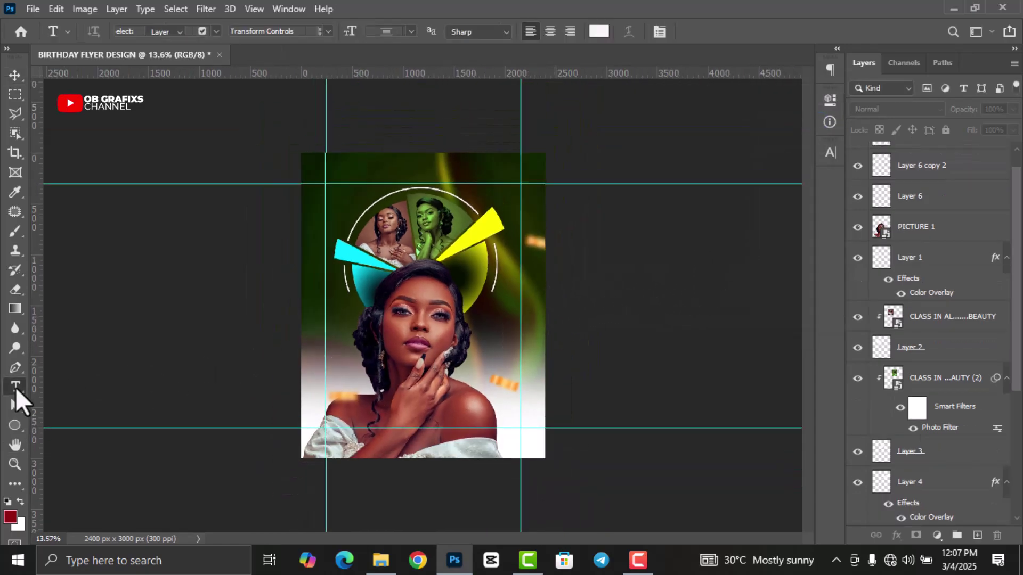
left_click(334, 203)
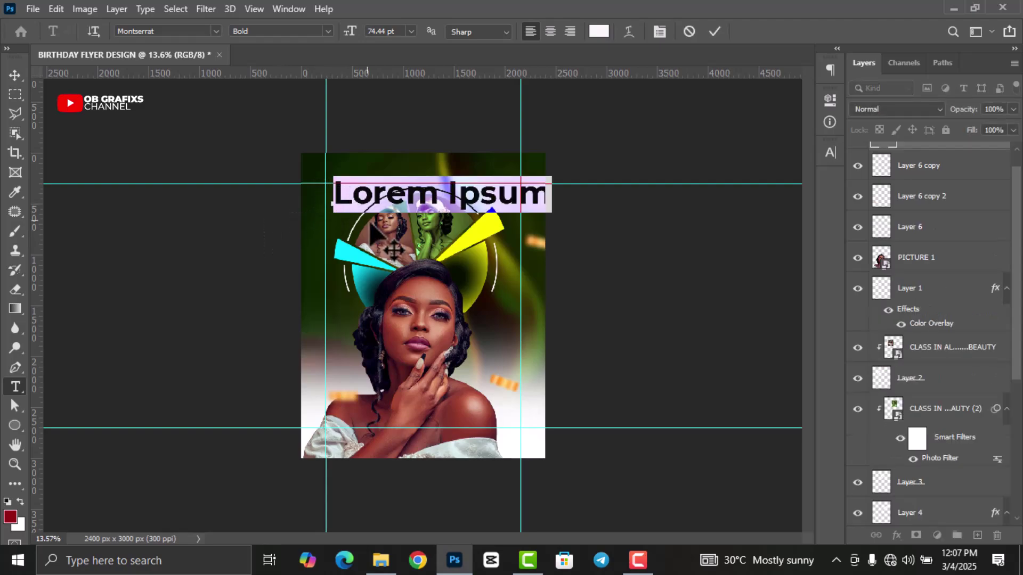
left_click(410, 30)
left_click(397, 155)
key("ctrl+plus")
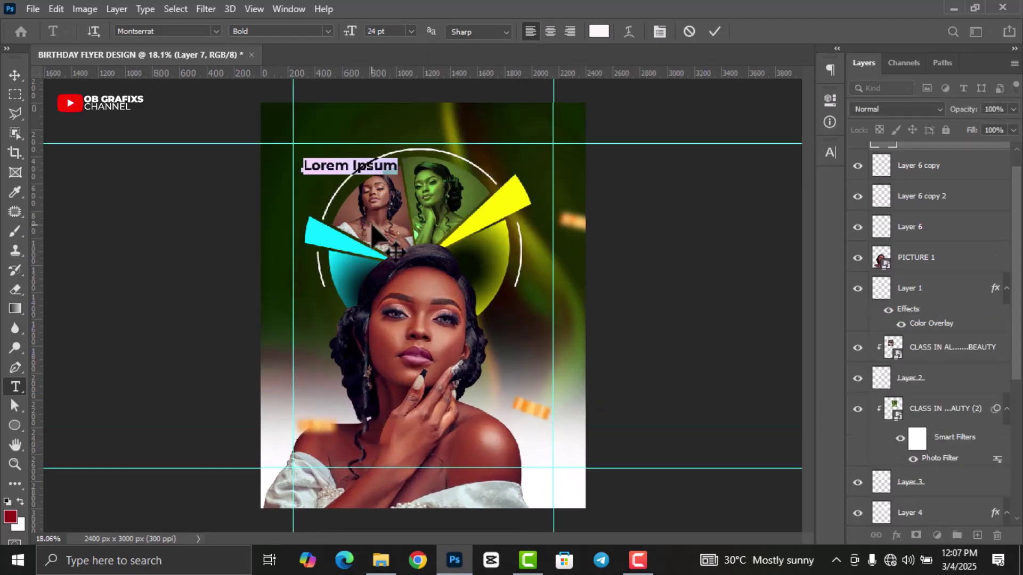
type("Happy")
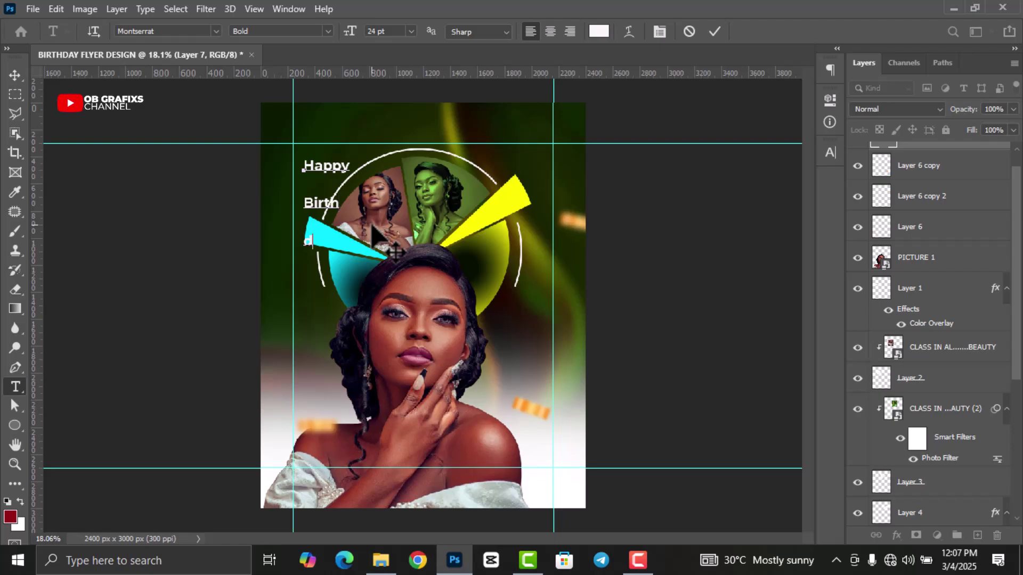
left_click(714, 31)
Restyle 'Happy Birth day' to 19 pt with 21 pt leading in yellow.
double_click(882, 158)
left_click(830, 153)
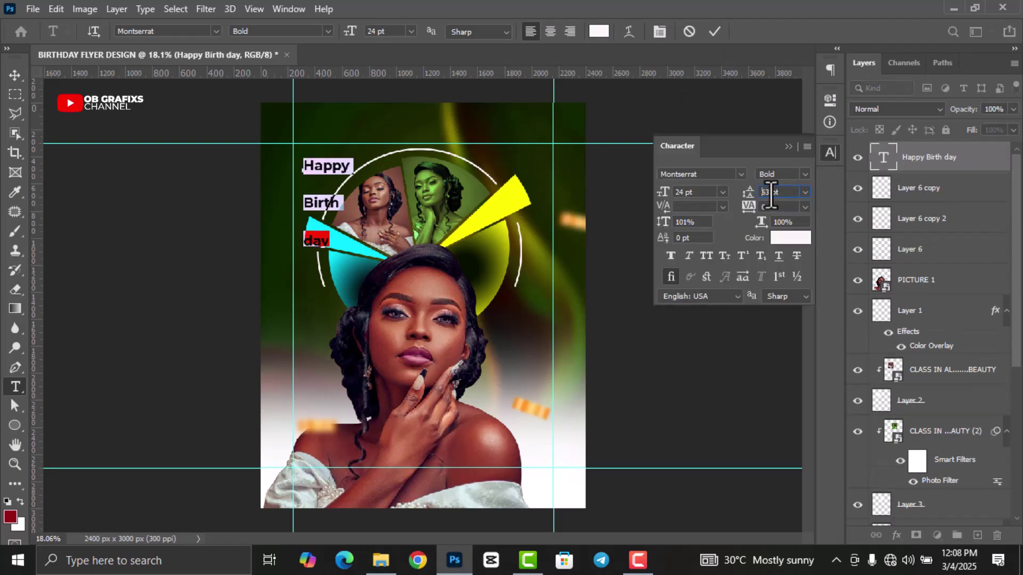
left_click(769, 192)
type("21")
key("Return")
left_click(687, 192)
type("19")
key("Return")
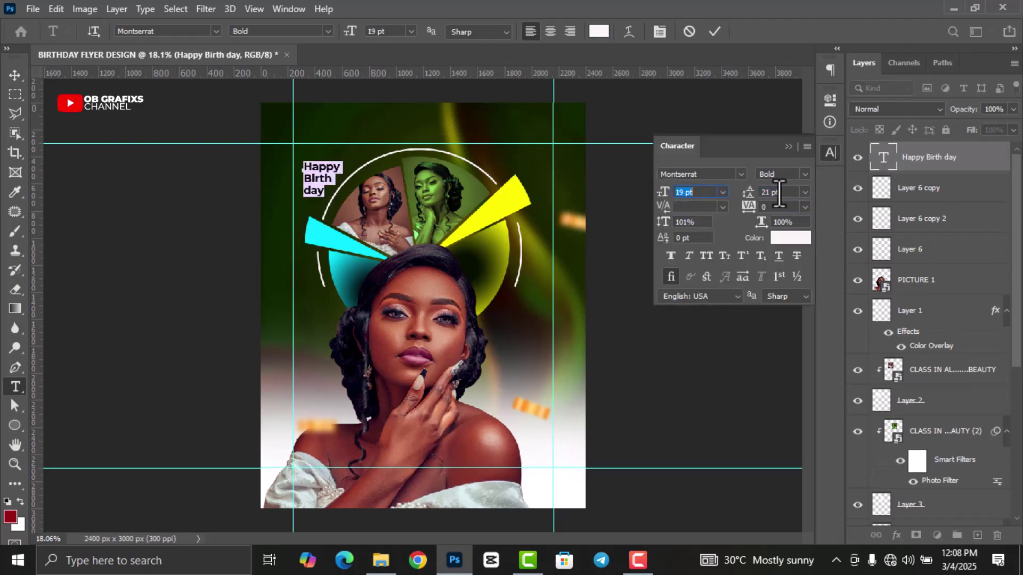
scroll(778, 193, "down", 1)
left_click(790, 237)
left_click(523, 183)
left_click(959, 209)
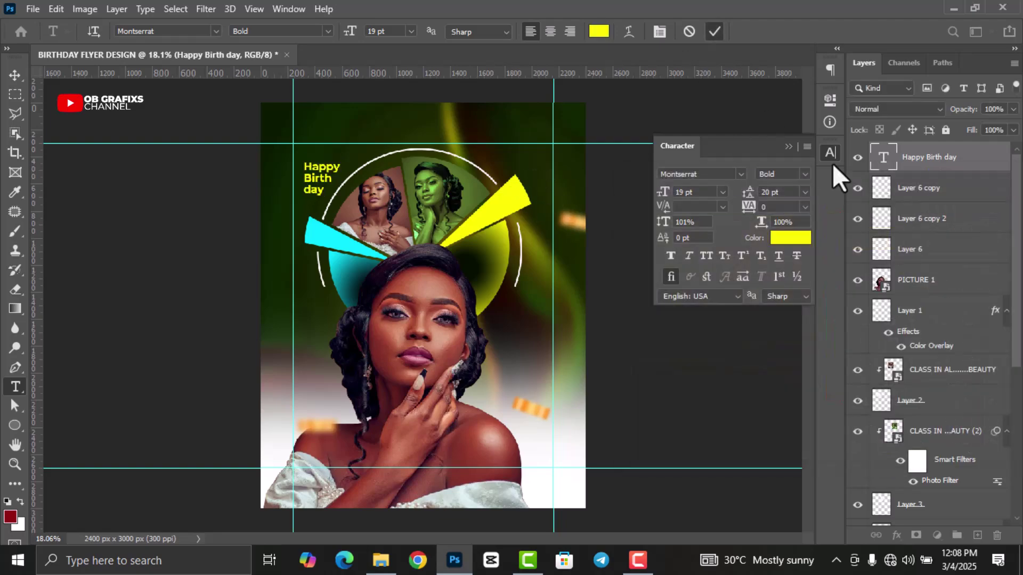
left_click(831, 158)
Copy the text beside the portrait and retype it as the celebrant's names.
key("v")
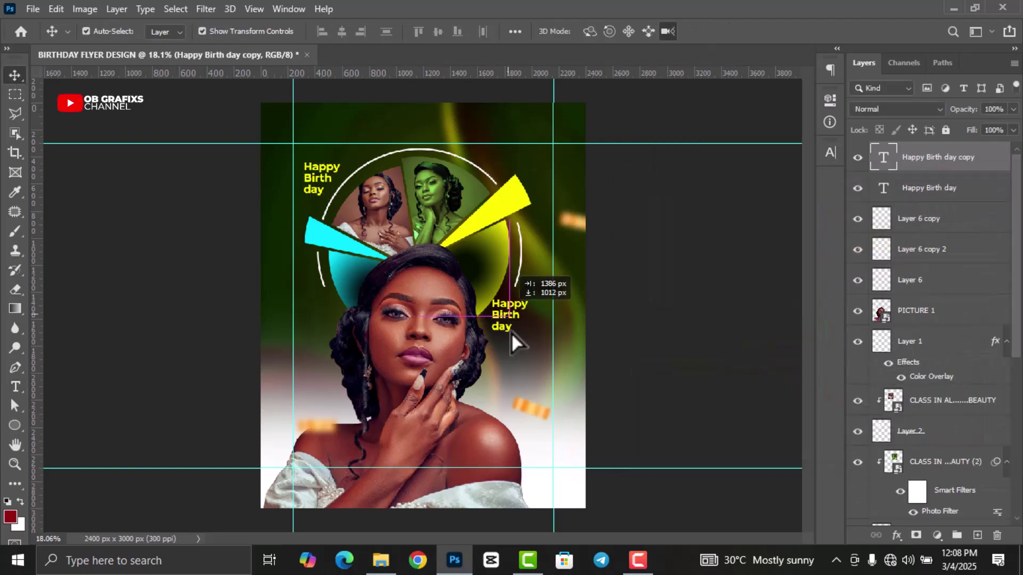
left_click_drag(326, 187, 525, 363)
key("Return")
type("Grace")
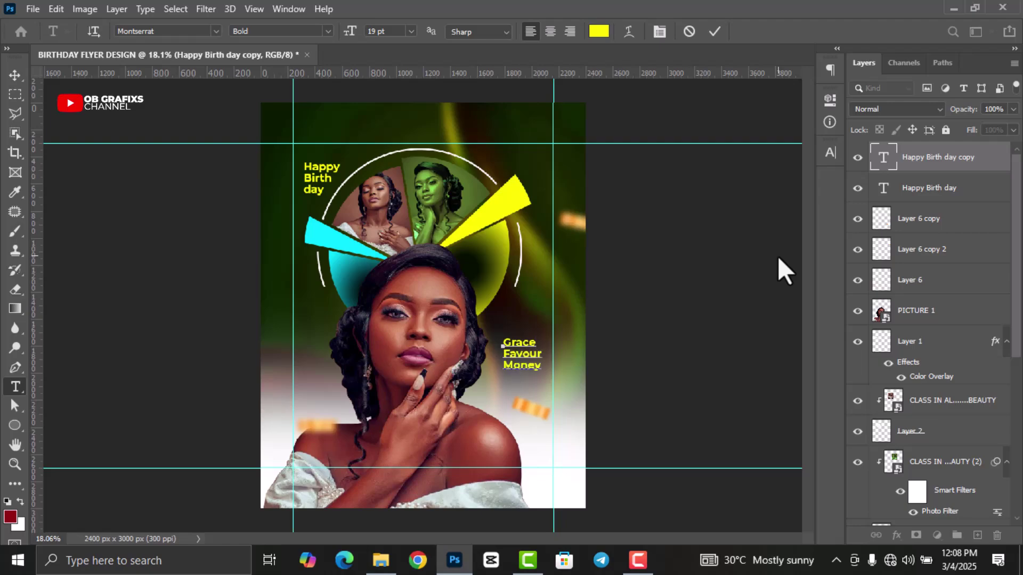
left_click(714, 32)
Make the names white (ffffff), smaller with tighter leading, and move them up.
left_click(599, 31)
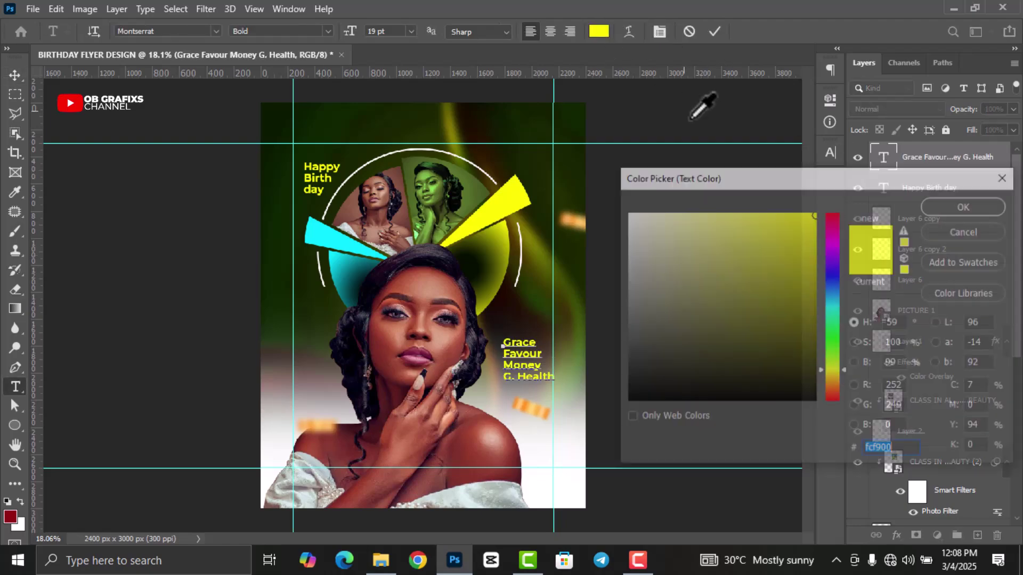
type("ffffff")
key("Return")
left_click(830, 153)
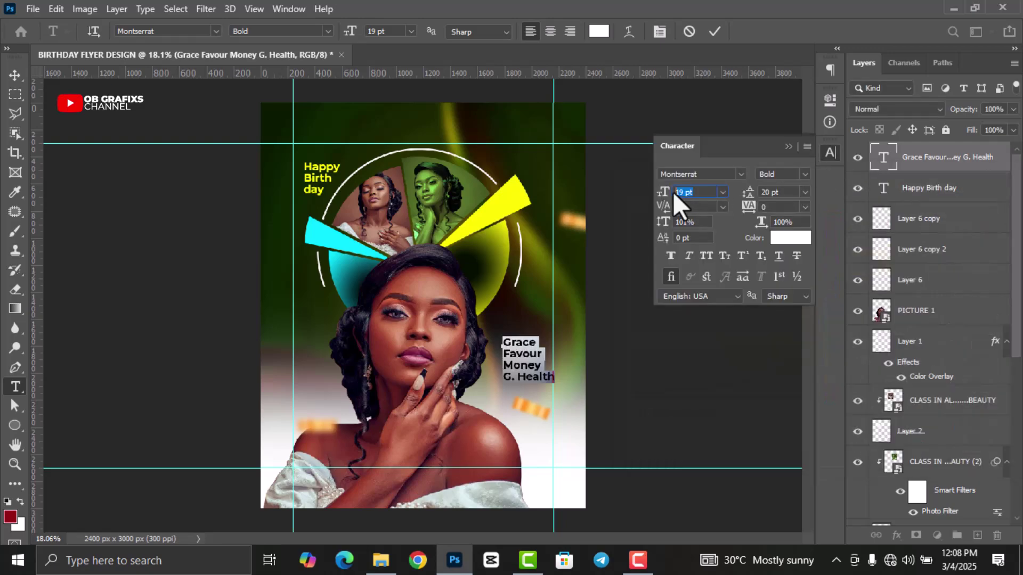
left_click_drag(673, 191, 666, 192)
left_click_drag(748, 192, 777, 193)
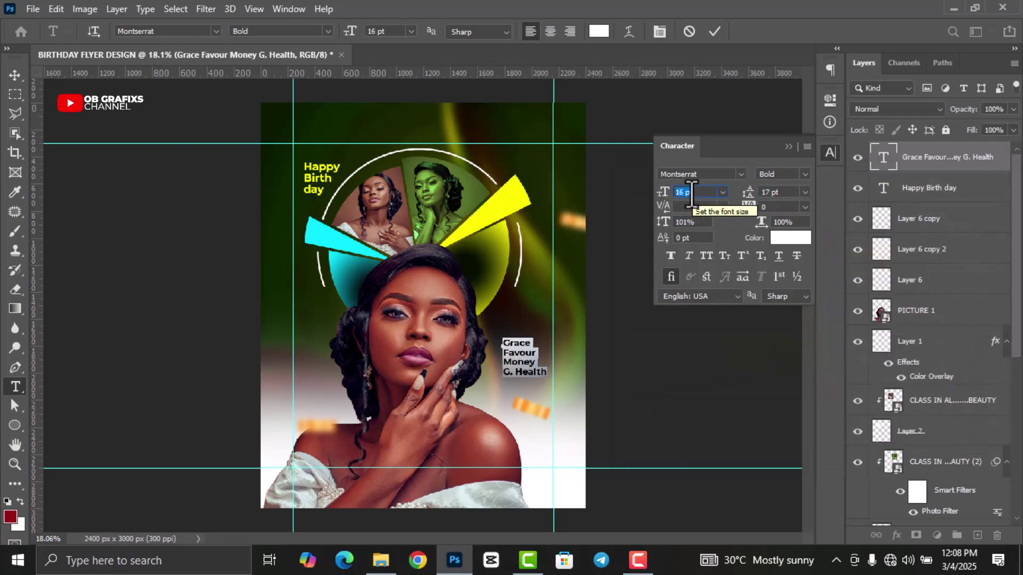
key("v")
left_click(830, 152)
left_click_drag(528, 367, 527, 356)
scroll(427, 226, "up", 1)
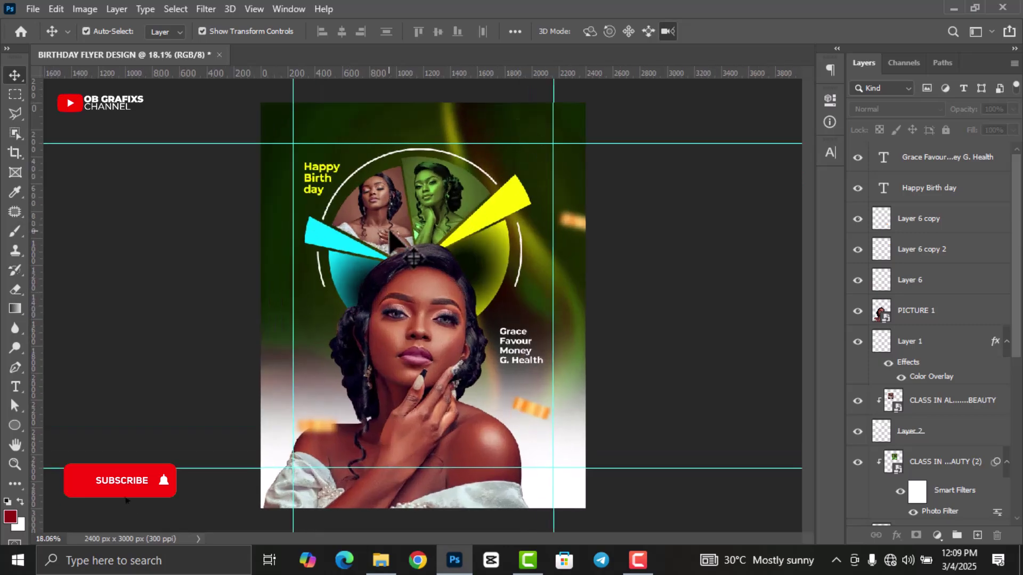
Add a 'WISHING YOU HAPPY BIRTHDAY' heading above the circle.
key("t")
left_click(423, 131)
type("WISHING")
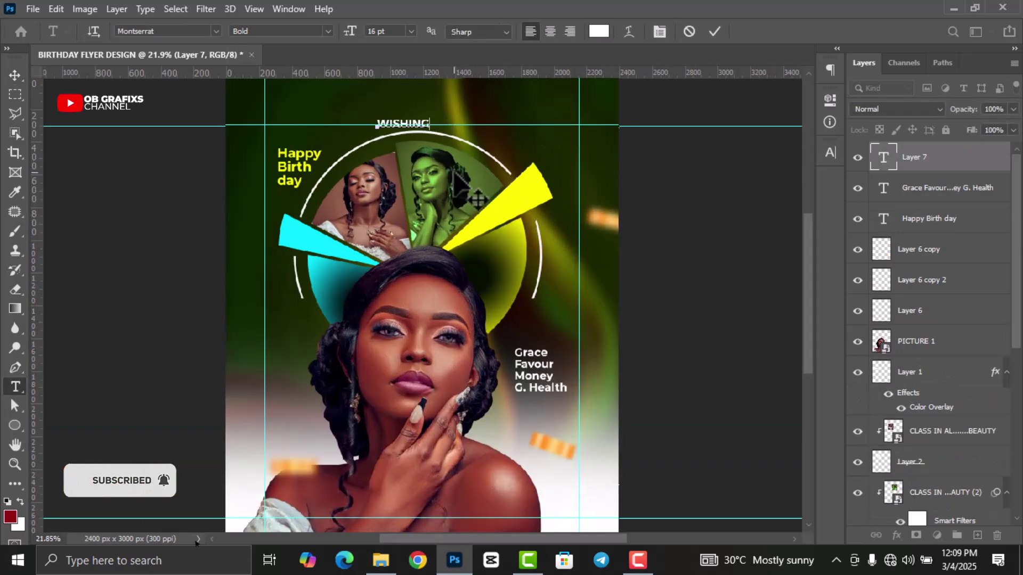
type(" YOU HAPPY BIRTHDA")
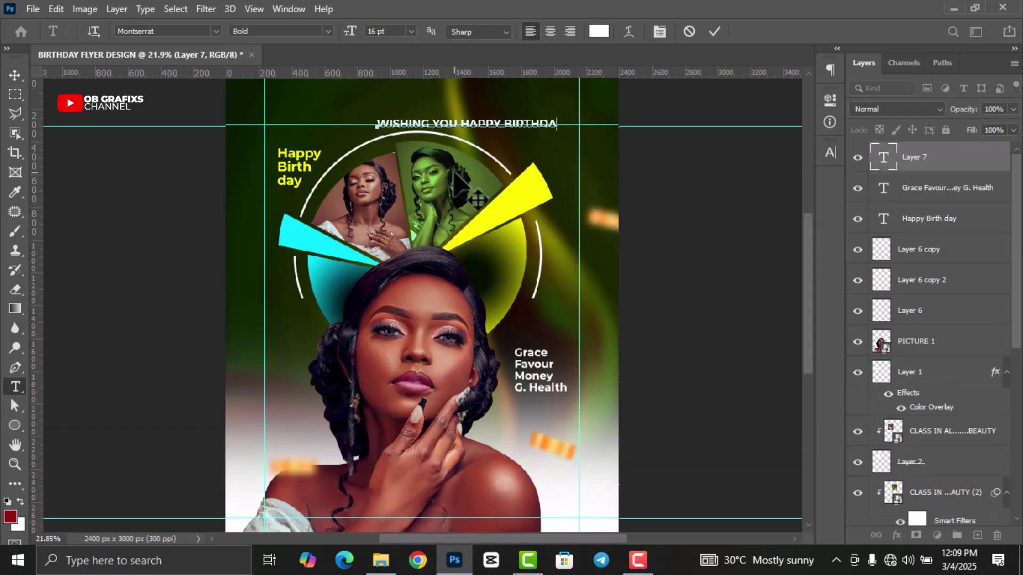
type("Y")
left_click(715, 31)
key("v")
left_click_drag(525, 123, 542, 126)
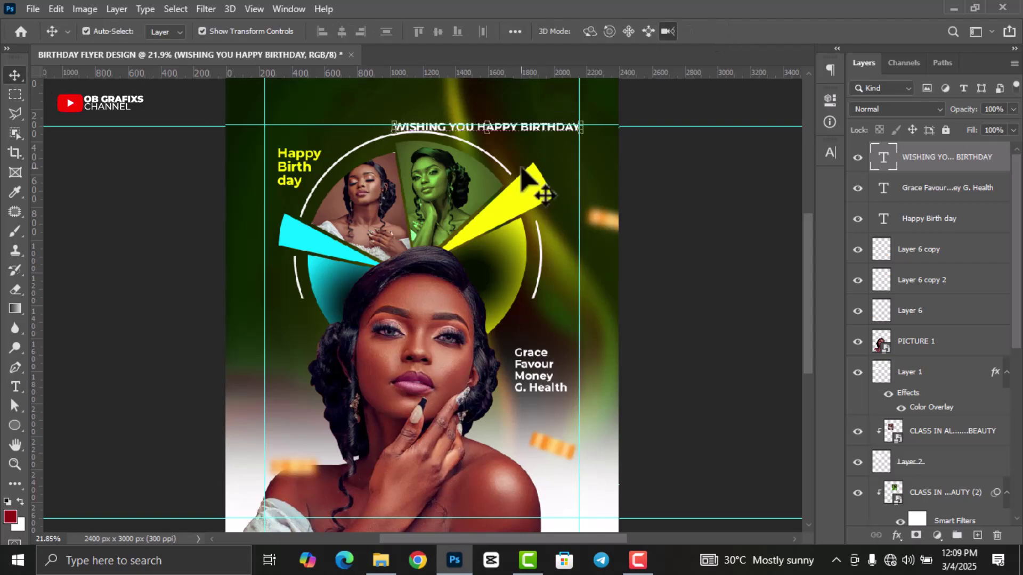
left_click(829, 153)
left_click(666, 155)
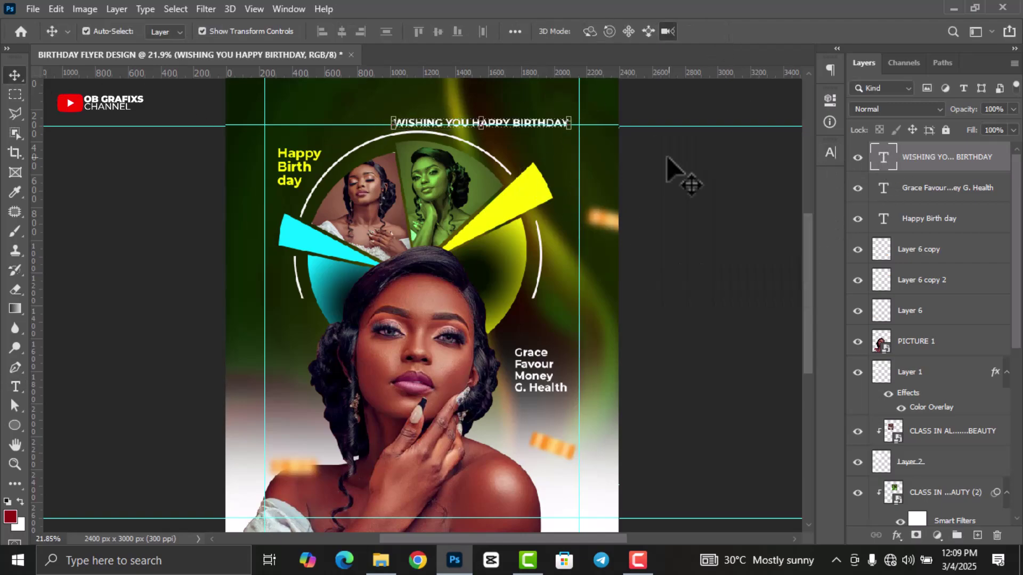
scroll(415, 75, "down", 3)
scroll(404, 79, "up", 3)
scroll(404, 79, "up", 2)
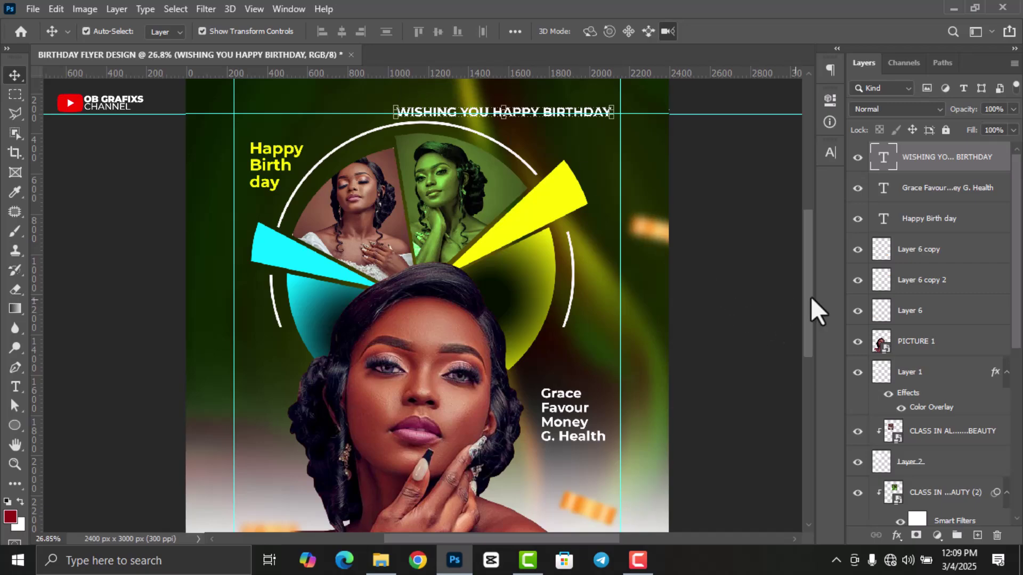
Draw a thin yellow rectangle bar left of the heading.
scroll(342, 371, "up", 2)
left_click(15, 424)
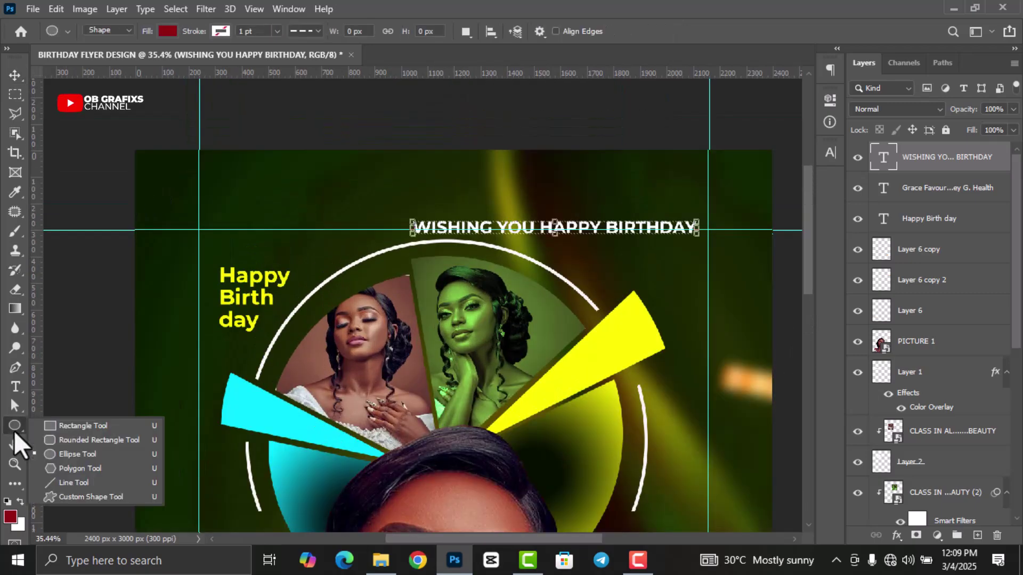
left_click(71, 426)
left_click_drag(199, 224, 406, 233)
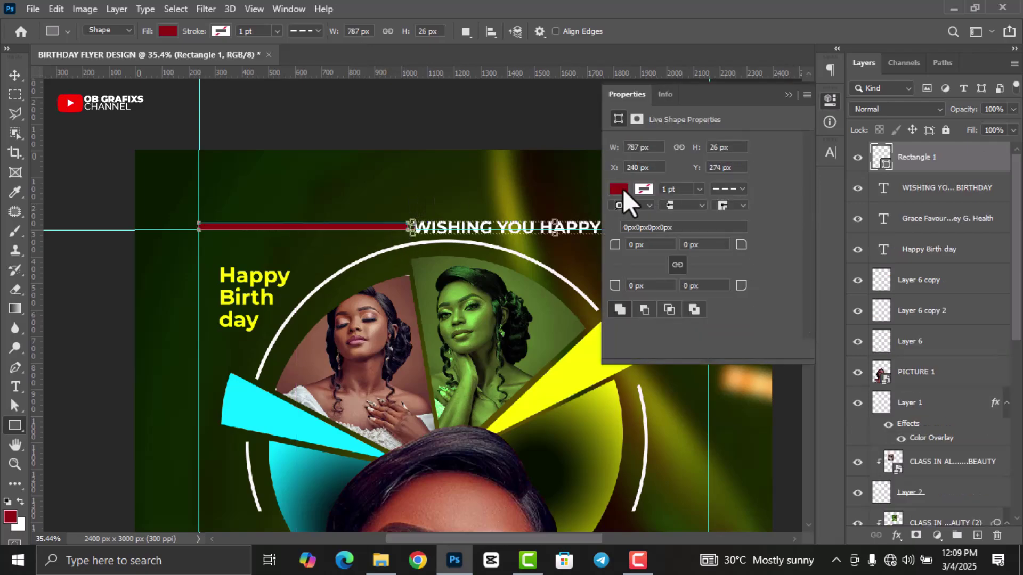
left_click(619, 189)
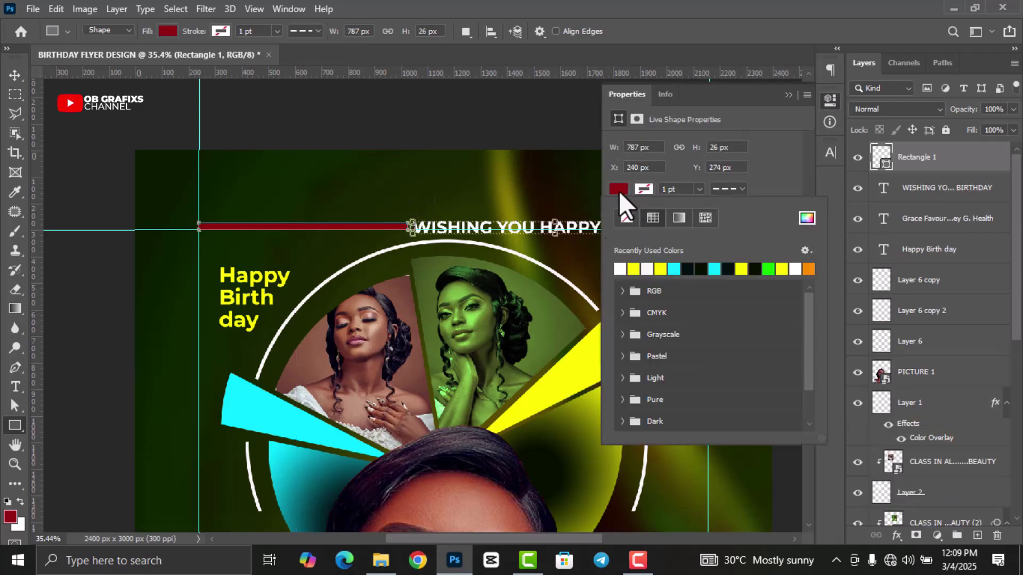
left_click(634, 269)
left_click(829, 154)
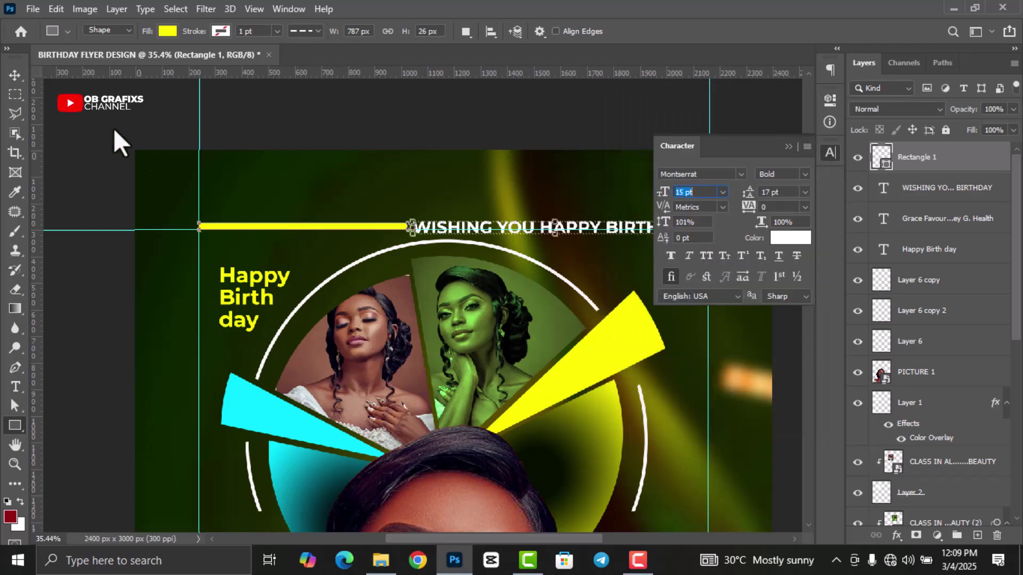
Rasterize the Rectangle 1 bar and apply a 10 px Gaussian blur.
left_click(15, 75)
left_click(829, 154)
right_click(944, 162)
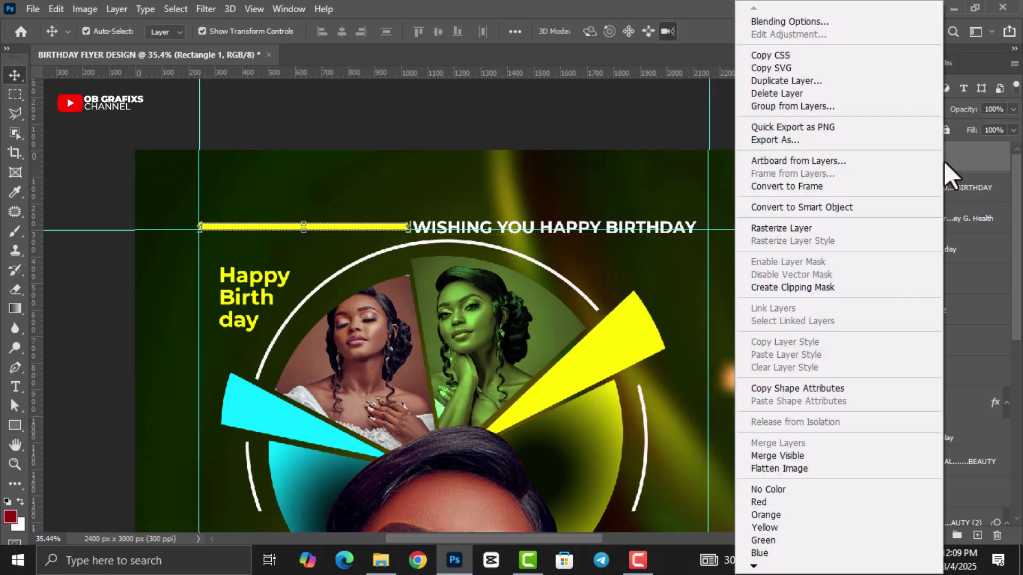
left_click(799, 229)
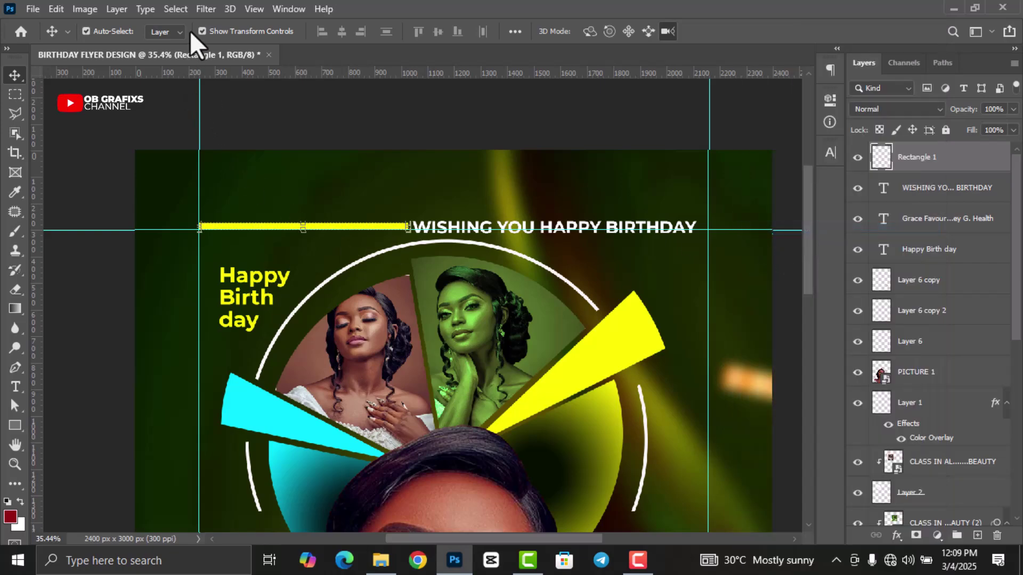
left_click(205, 9)
mouse_move(214, 178)
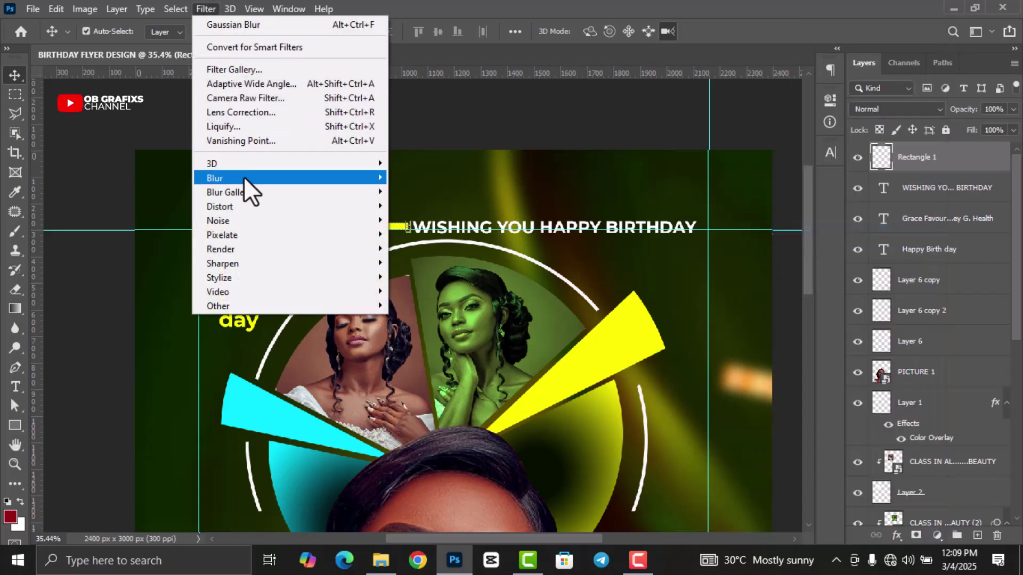
left_click(425, 235)
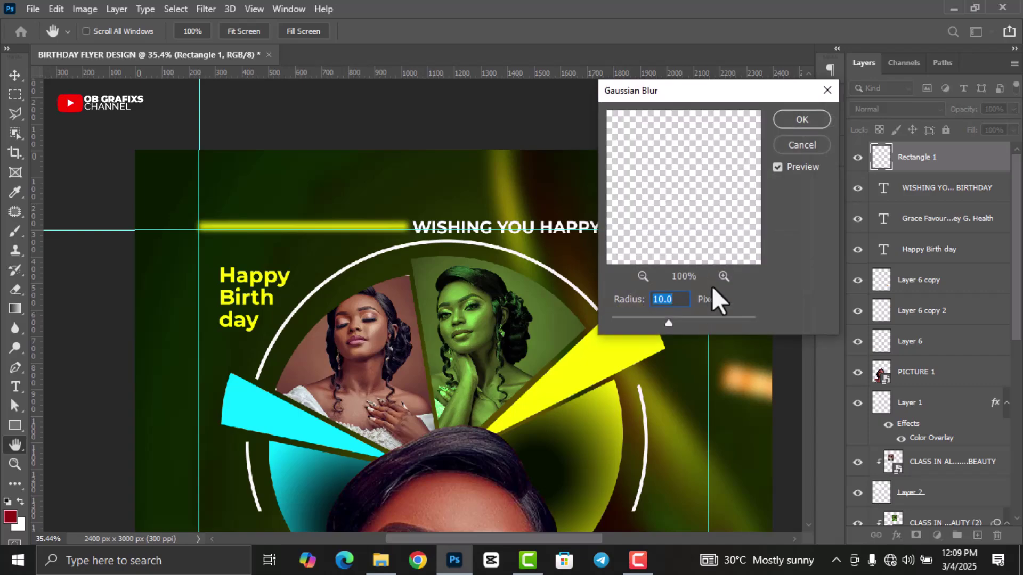
left_click(803, 119)
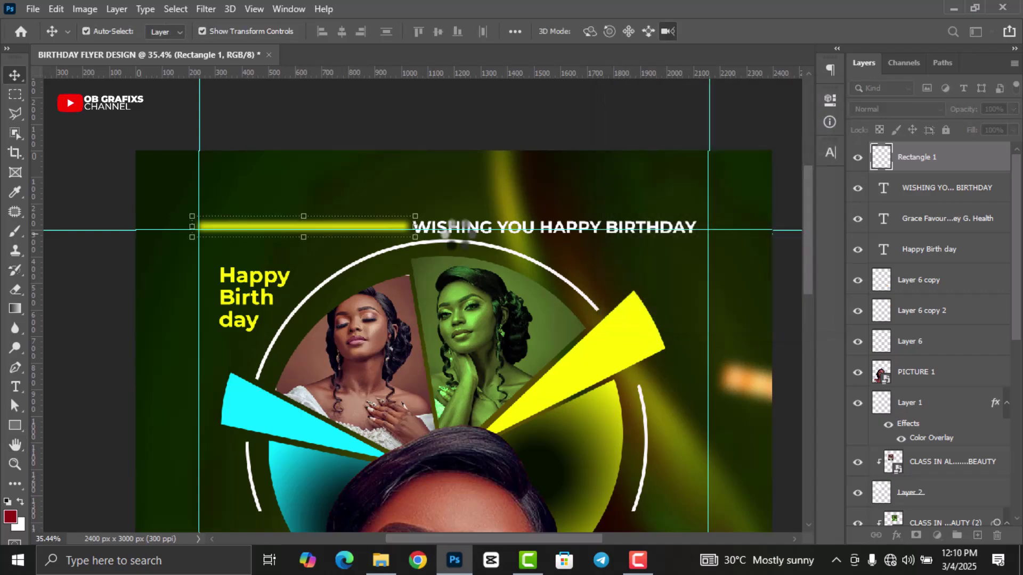
scroll(557, 287, "down", 5)
scroll(586, 288, "down", 1)
Clear all canvas guides from the flyer and zoom in slightly.
left_click(612, 284)
scroll(407, 160, "up", 1)
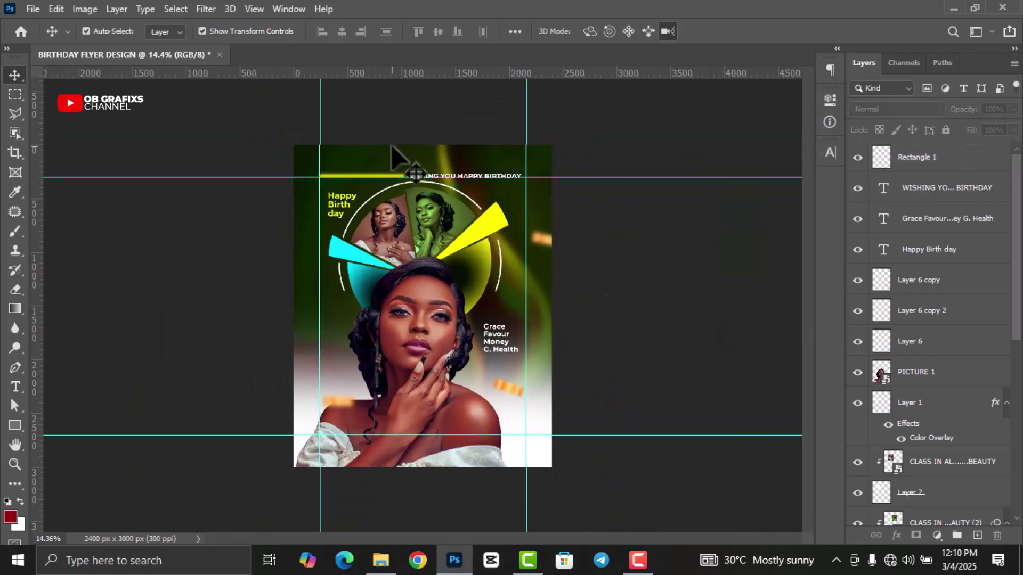
left_click(425, 351)
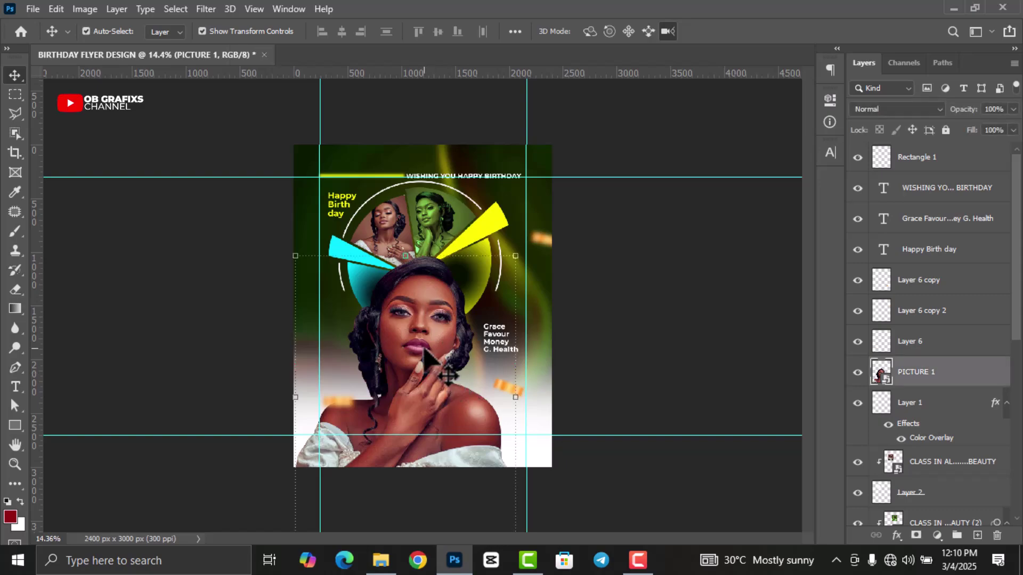
scroll(421, 310, "up", 1)
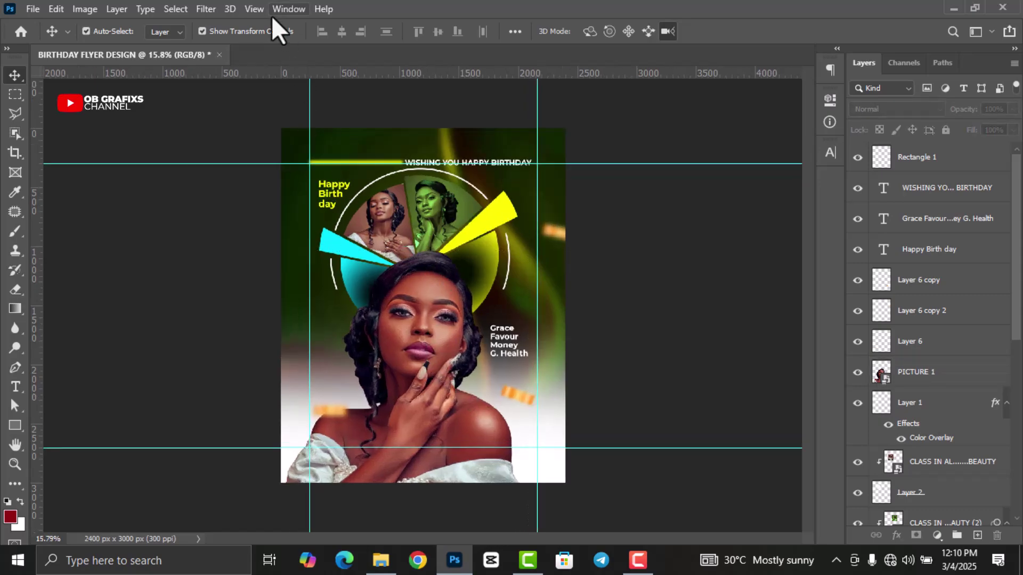
left_click(257, 9)
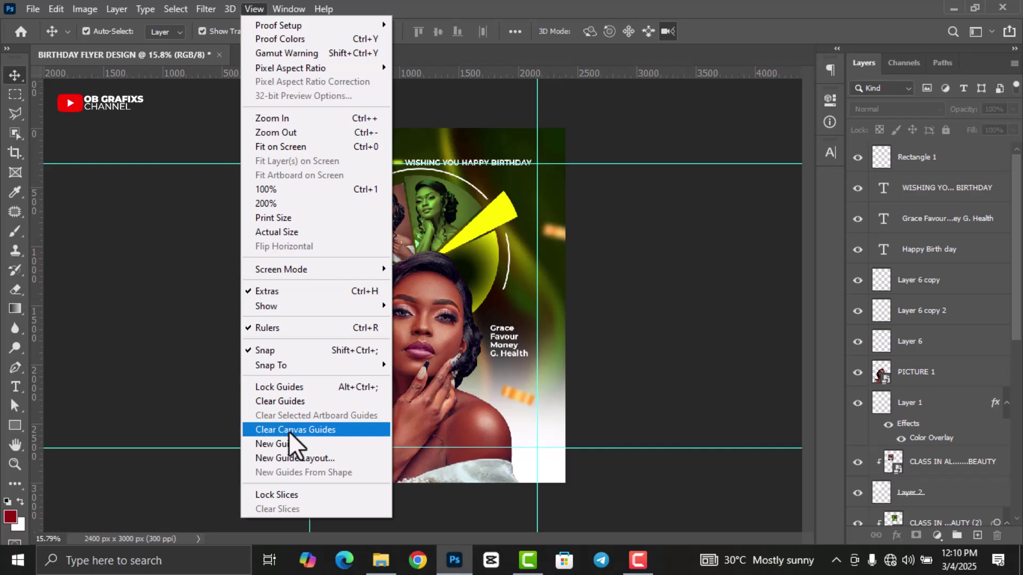
left_click(289, 431)
key("ctrl+plus")
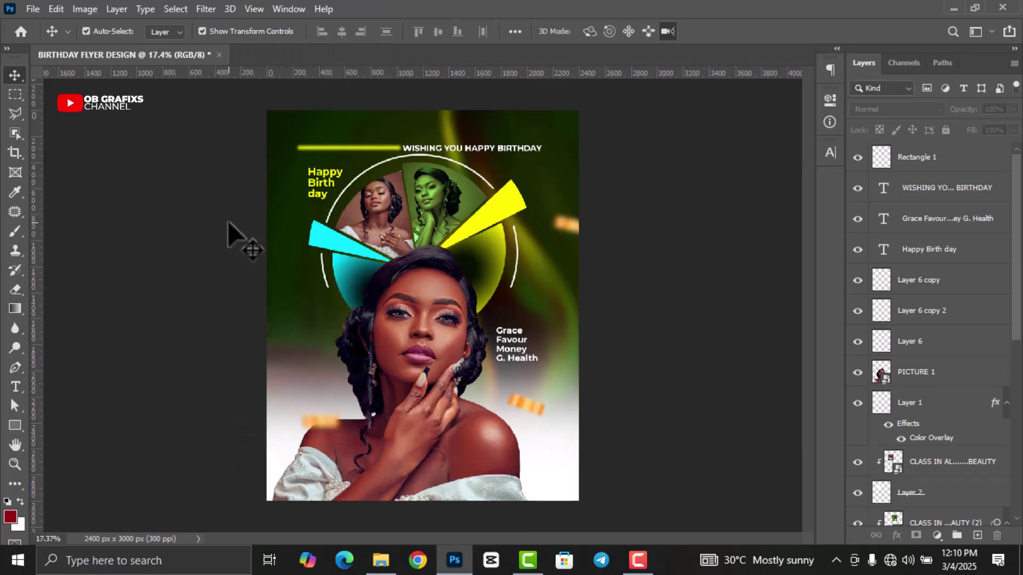